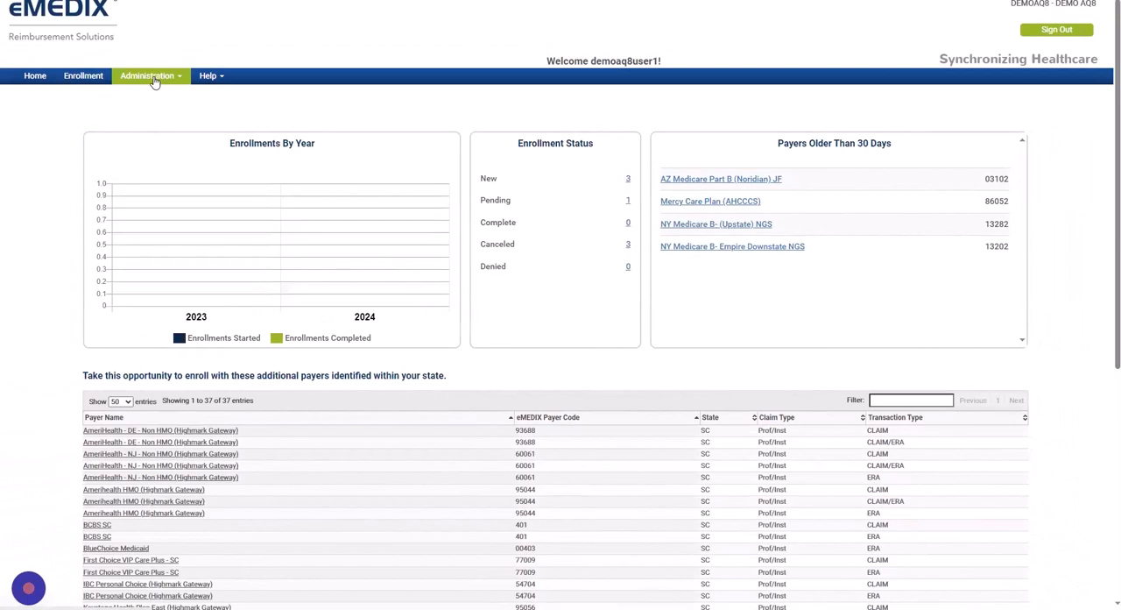
# Open the existing individual provider's record in Provider Setup
pyautogui.click(151, 77)
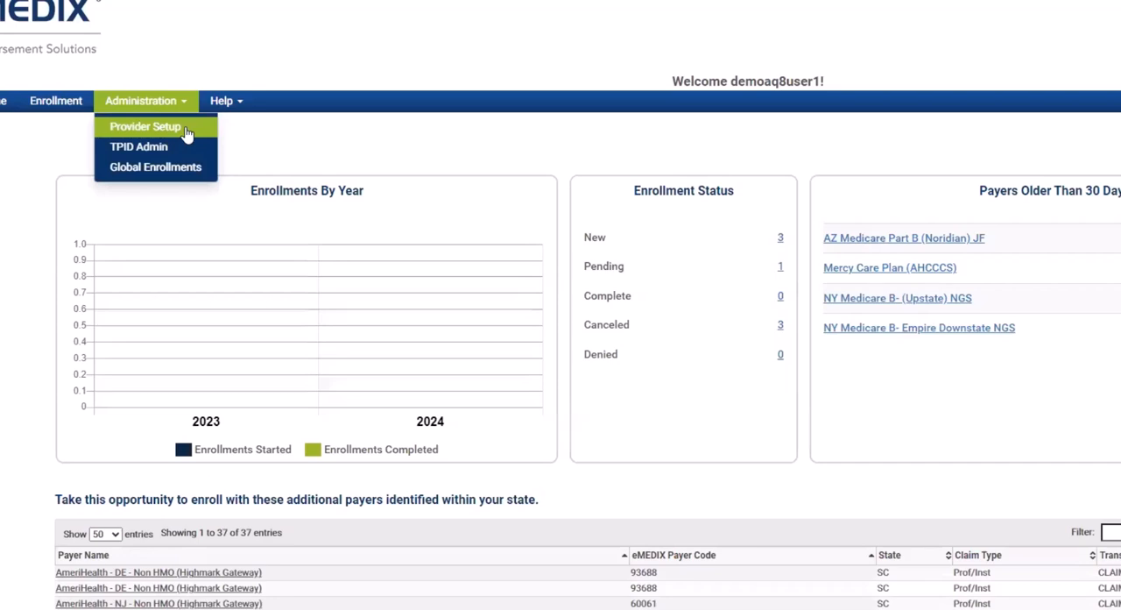
pyautogui.click(185, 128)
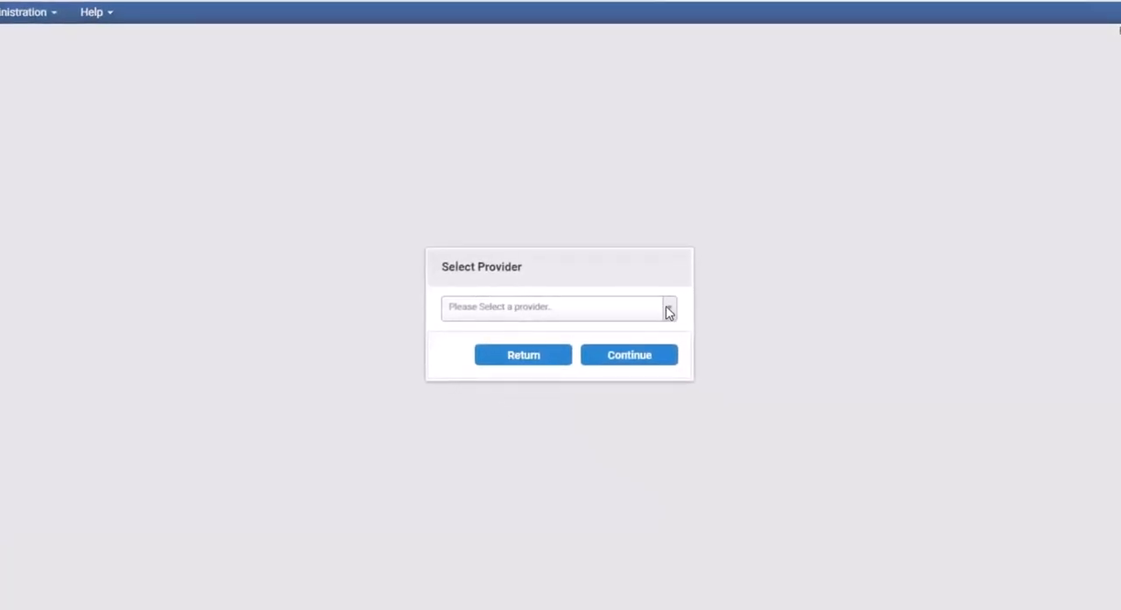
pyautogui.click(668, 312)
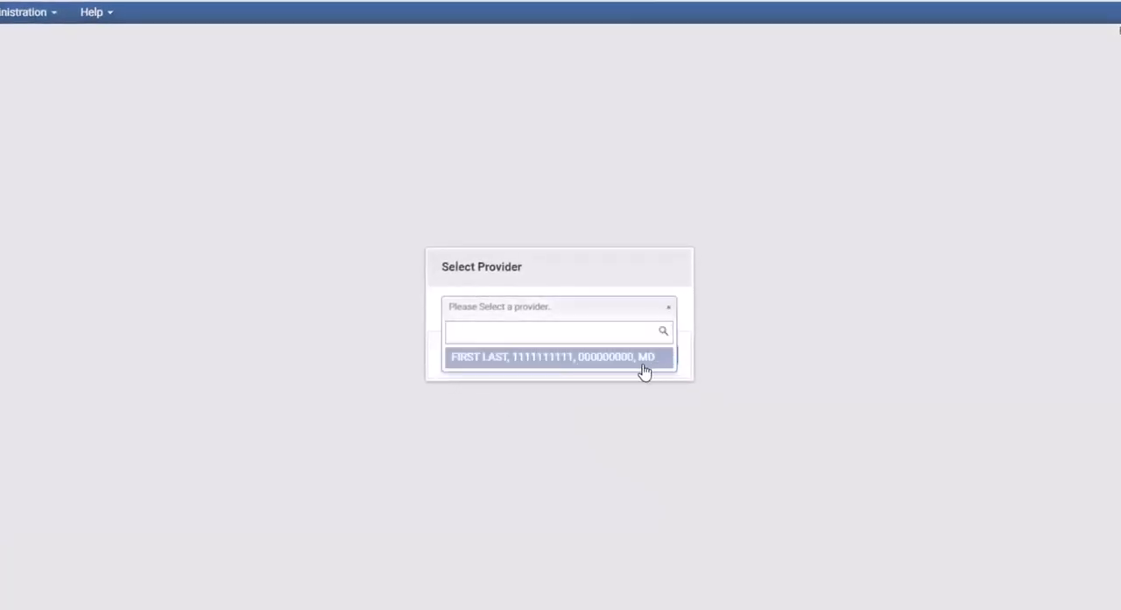
pyautogui.click(547, 366)
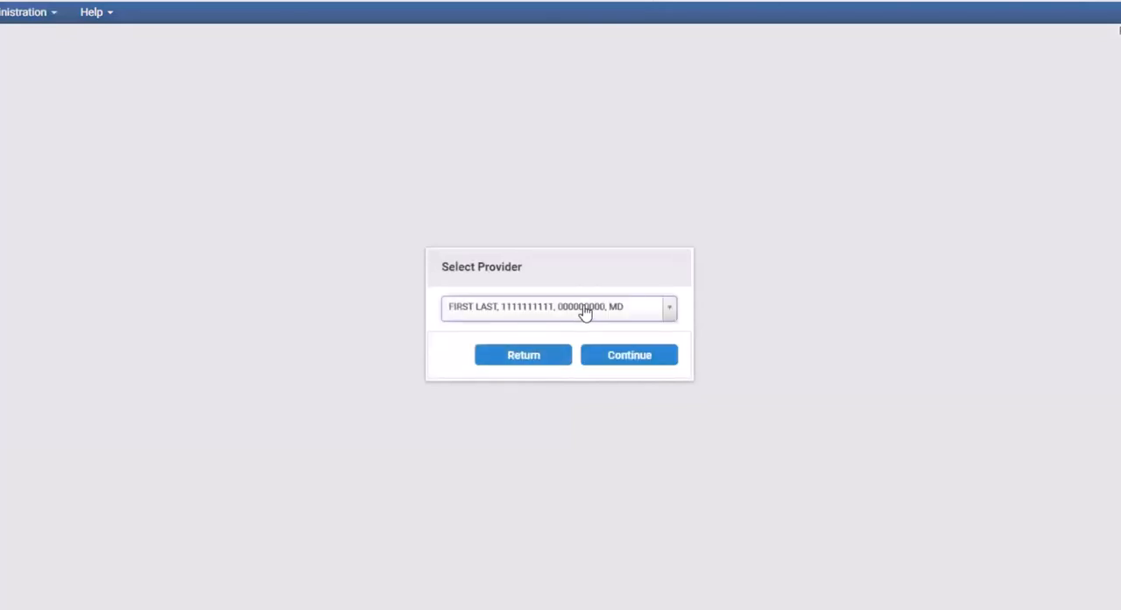
pyautogui.click(637, 358)
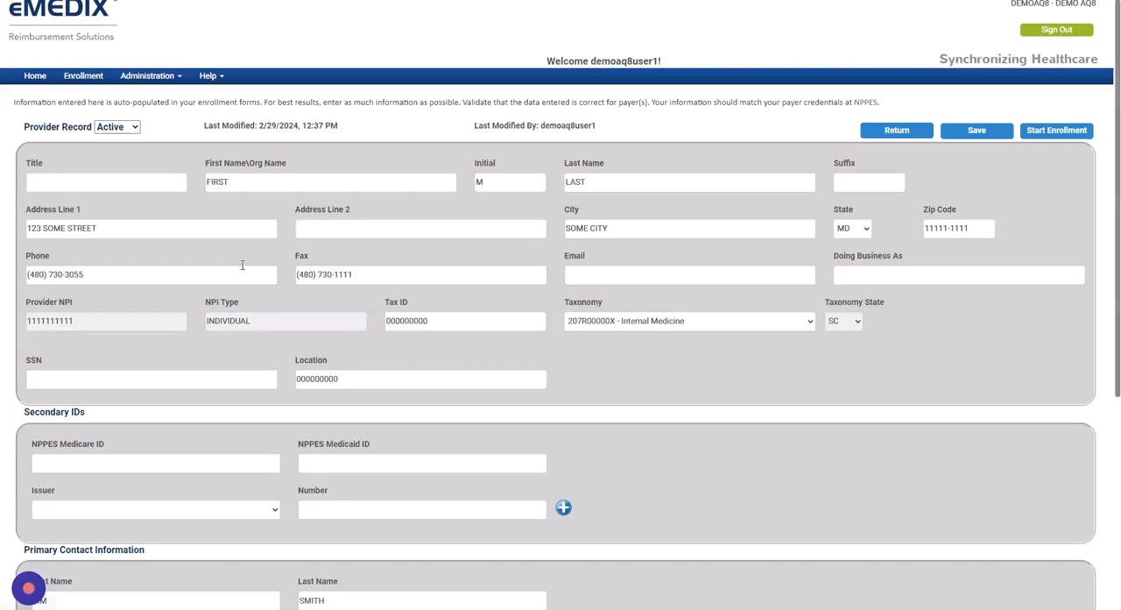
# Review the provider's name, tax ID and location fields and the NPPES Medicare ID field under Secondary IDs
pyautogui.moveTo(236, 182); pyautogui.dragTo(205, 184)
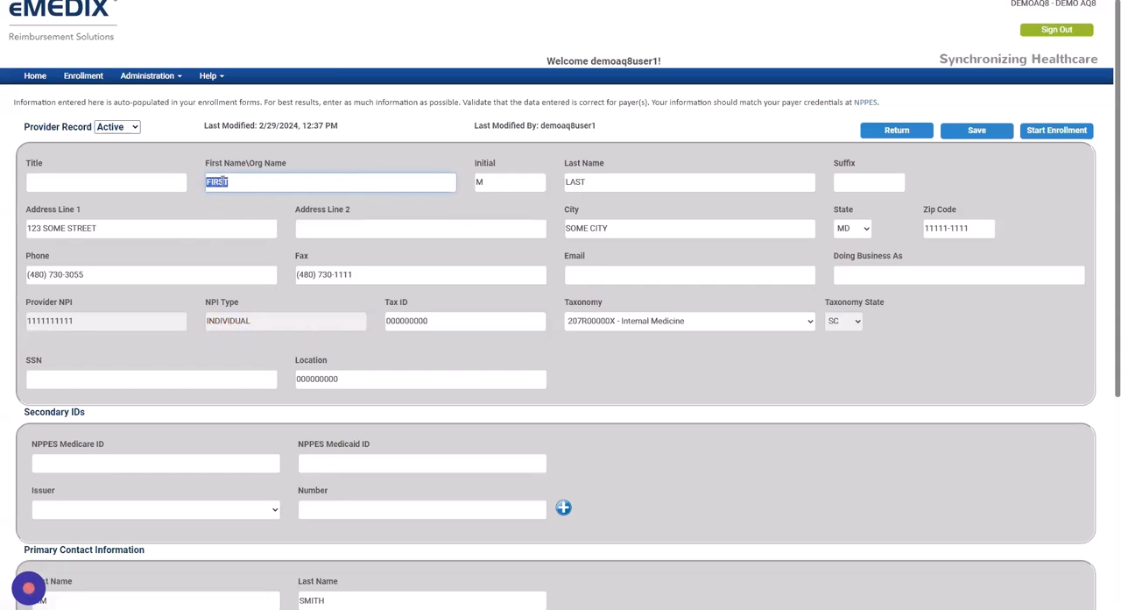
pyautogui.moveTo(593, 182); pyautogui.dragTo(554, 181)
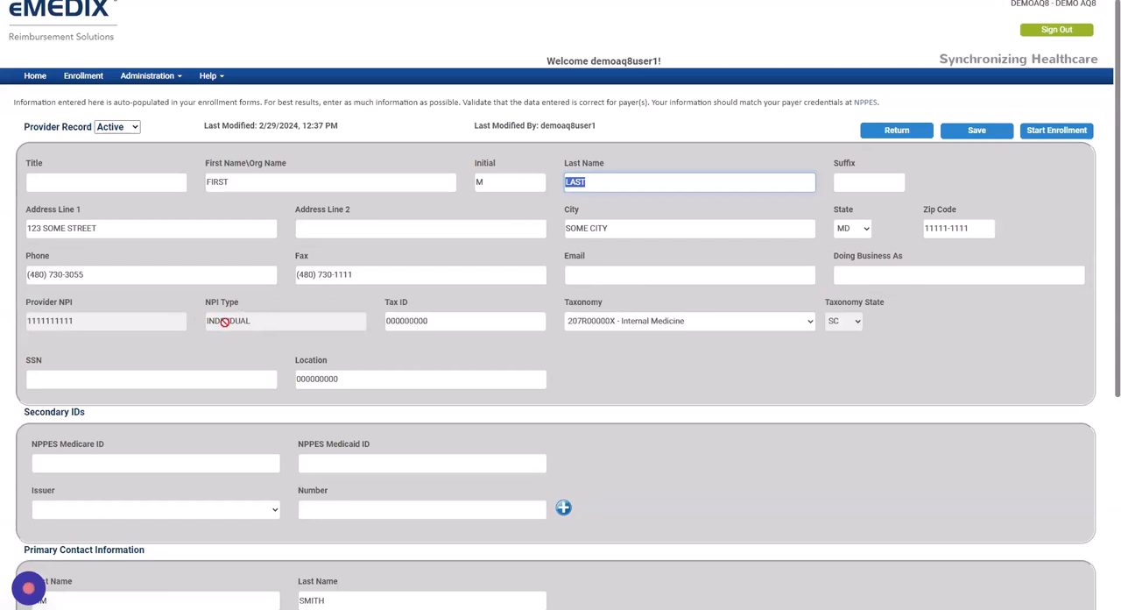
pyautogui.doubleClick(434, 320)
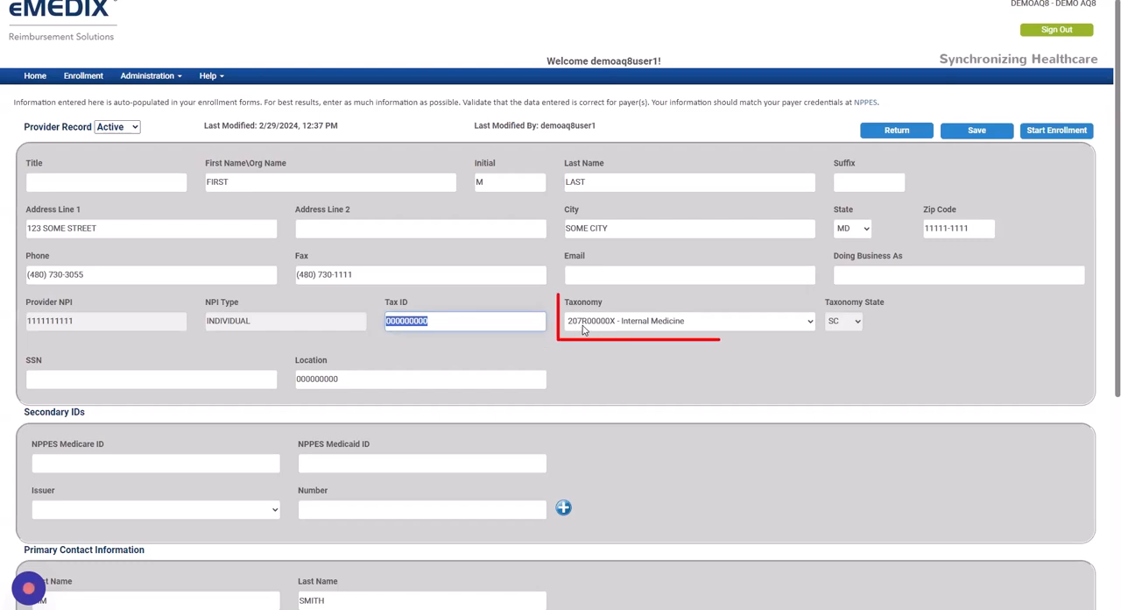
pyautogui.doubleClick(359, 379)
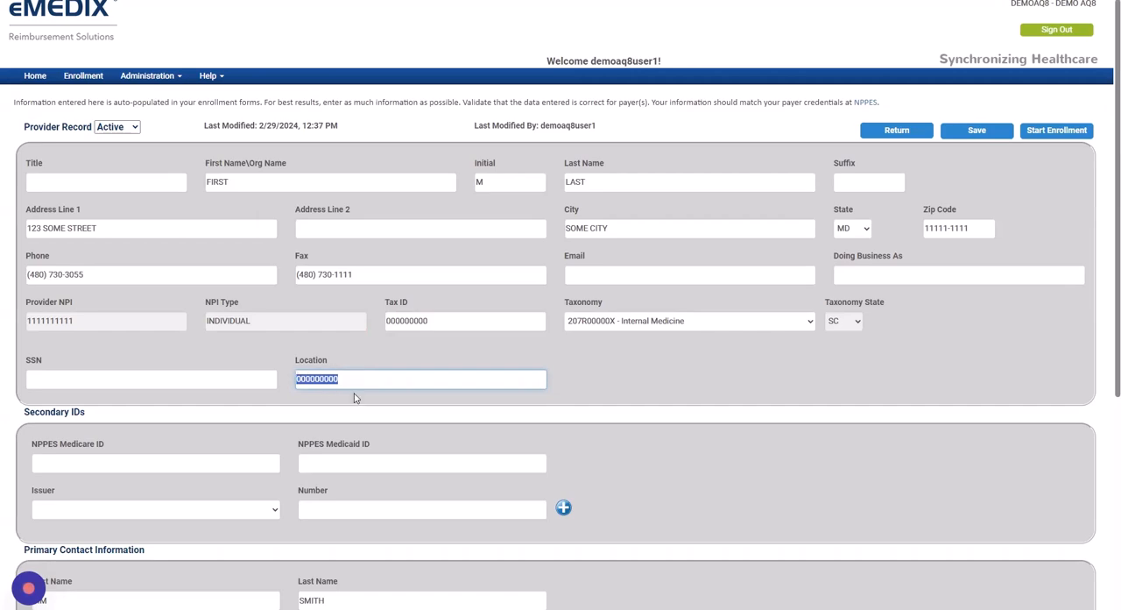
pyautogui.scroll(-3, 353, 397)
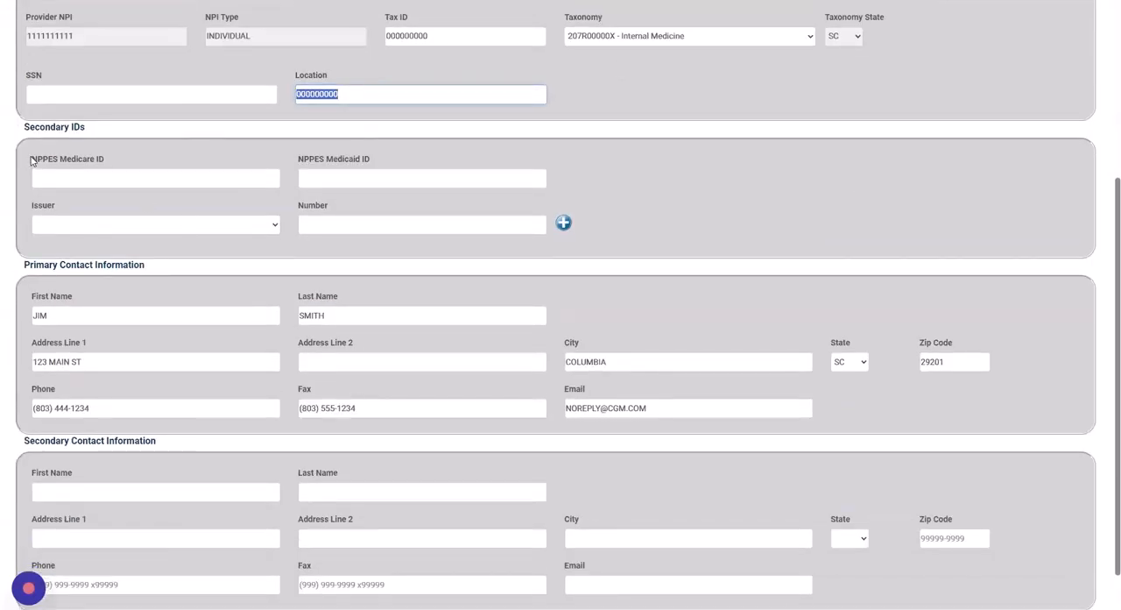
pyautogui.moveTo(30, 160); pyautogui.dragTo(112, 162)
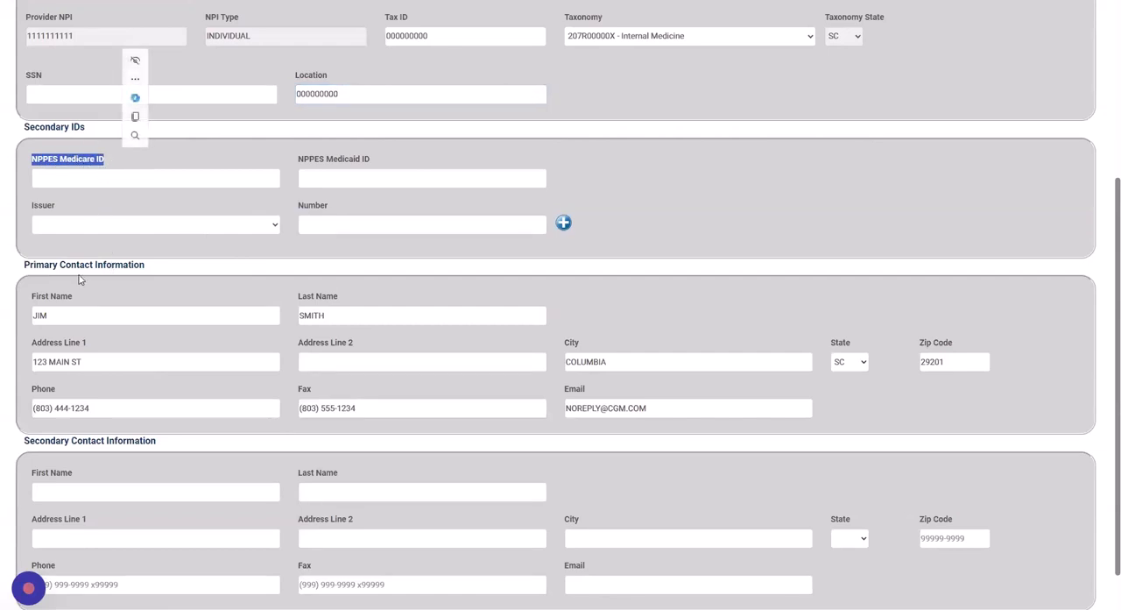
# Review the primary contact's name, address, phone, fax and email fields, and the Secondary Contact Information section
pyautogui.moveTo(31, 299); pyautogui.dragTo(73, 299)
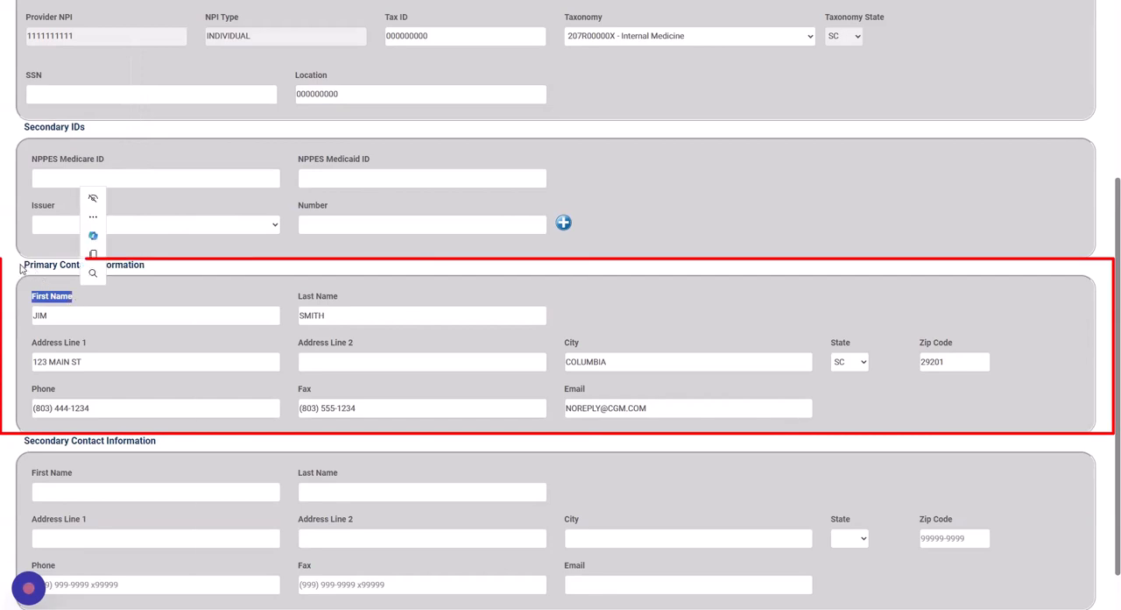
pyautogui.moveTo(24, 264); pyautogui.dragTo(149, 265)
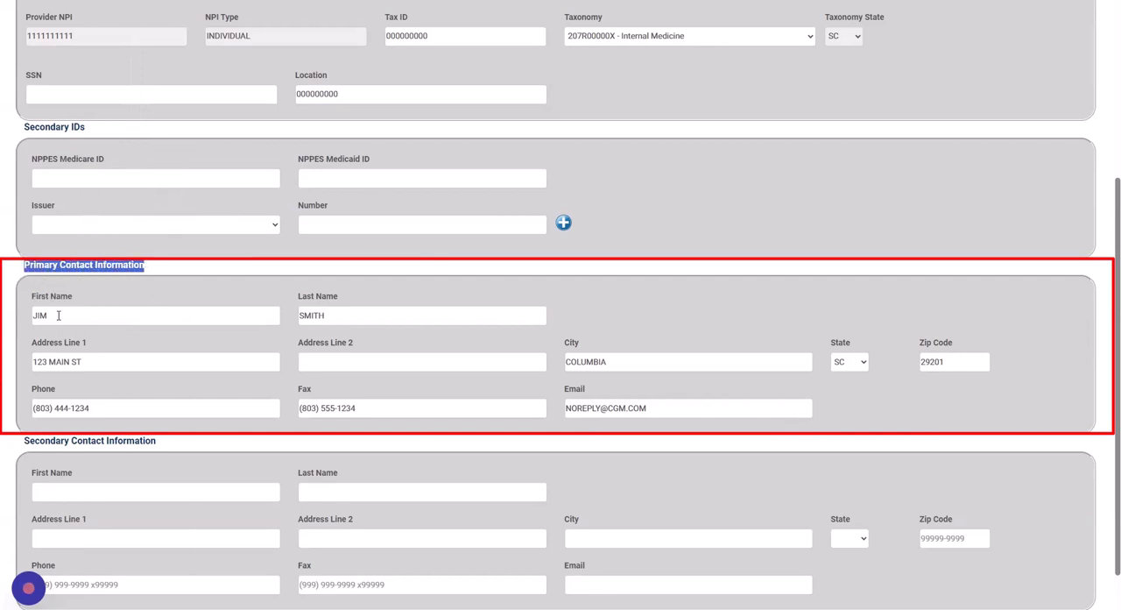
pyautogui.moveTo(52, 315); pyautogui.dragTo(33, 317)
pyautogui.doubleClick(298, 315)
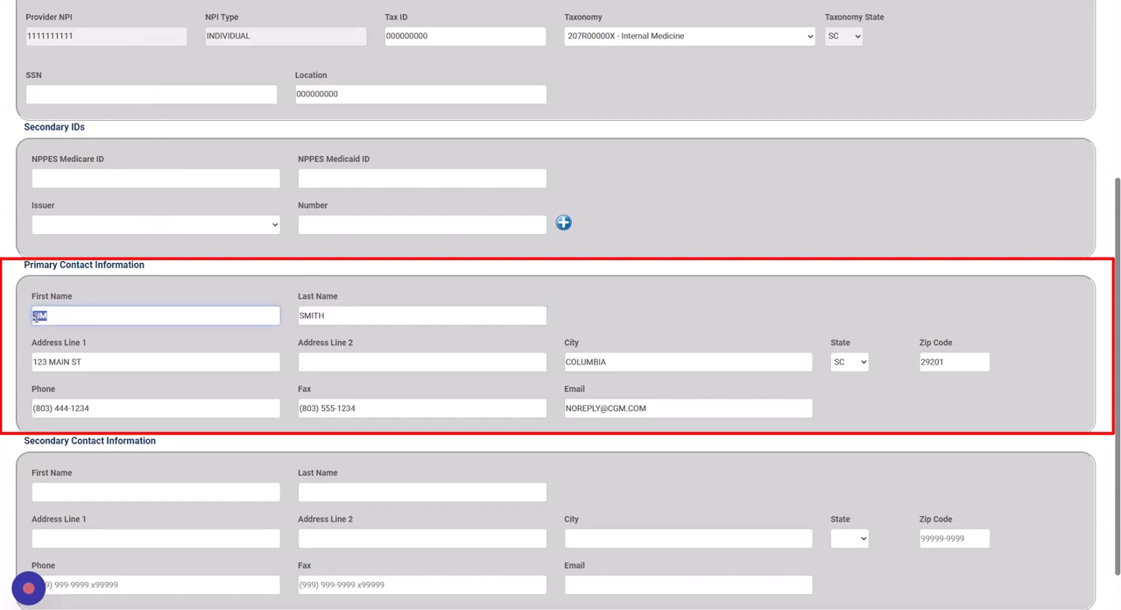
pyautogui.doubleClick(334, 313)
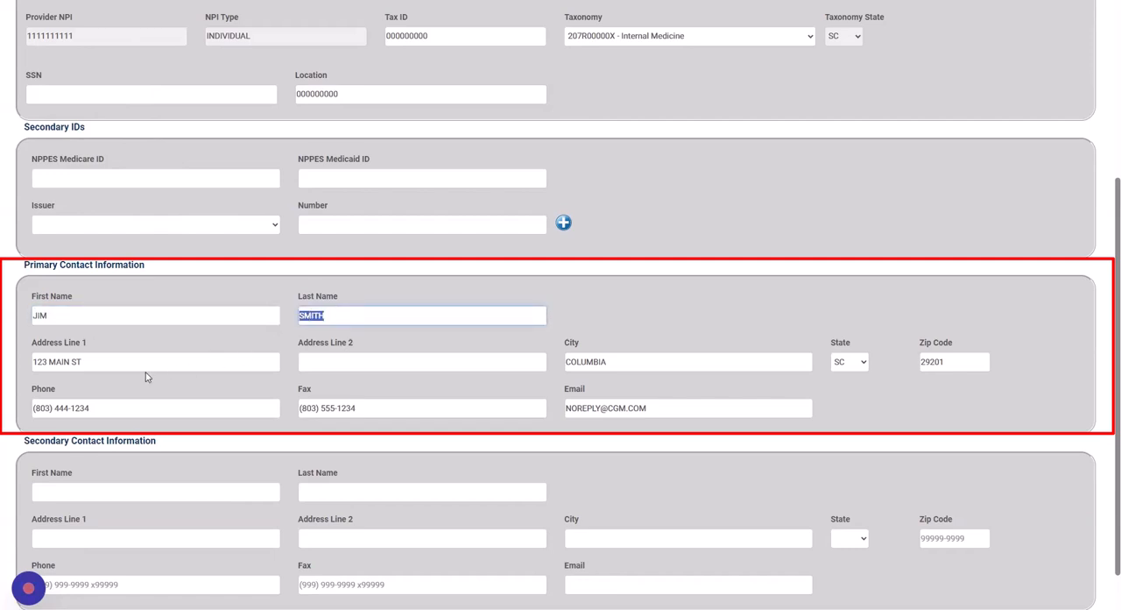
pyautogui.moveTo(105, 364); pyautogui.dragTo(29, 366)
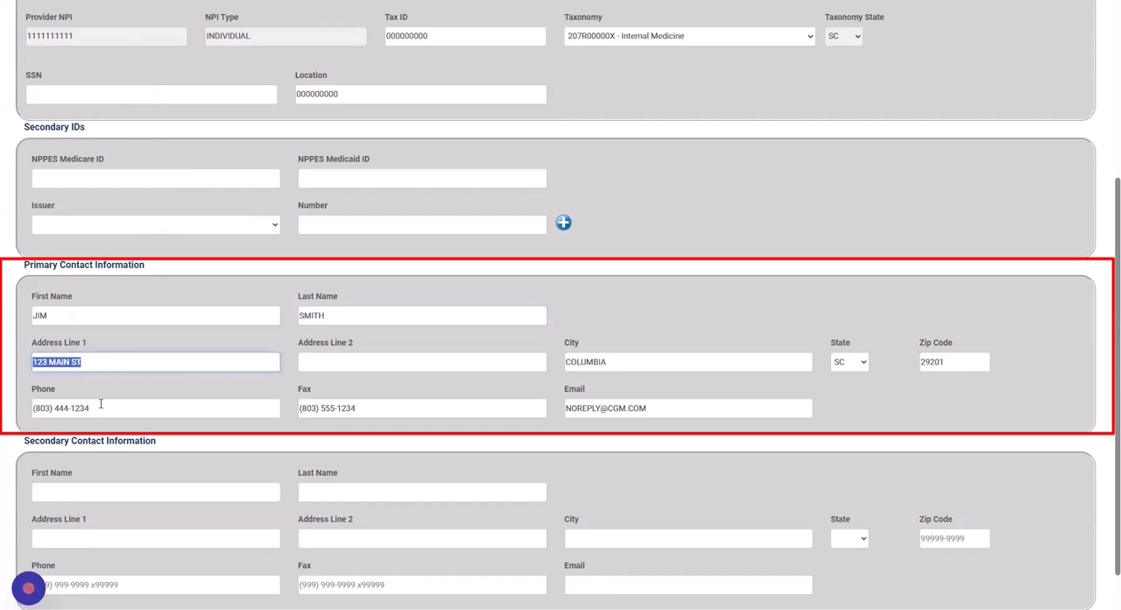
pyautogui.click(101, 403)
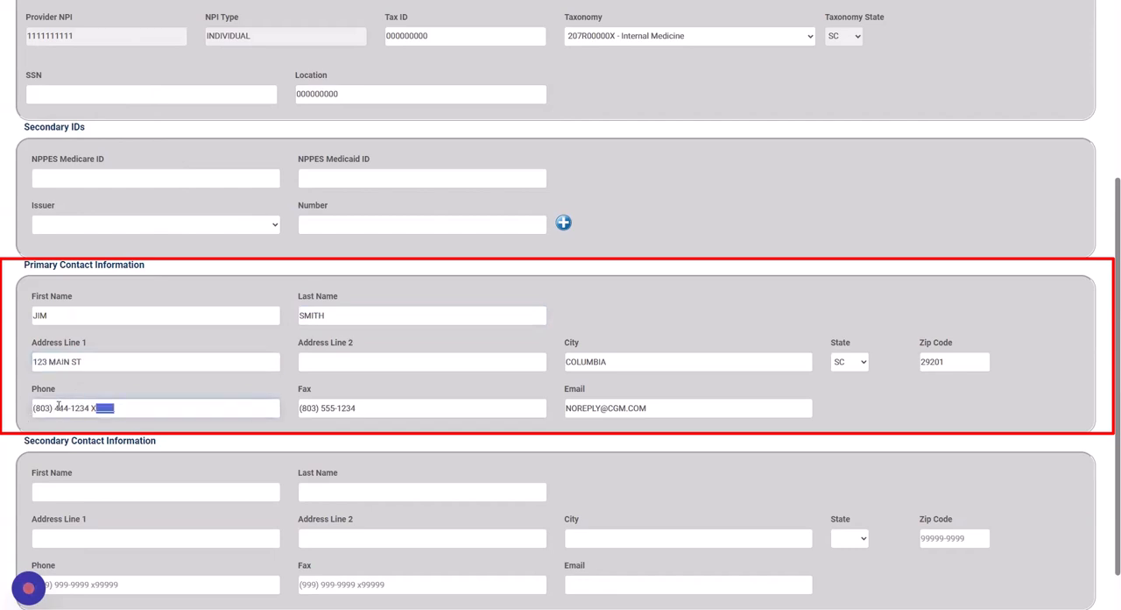
pyautogui.tripleClick(57, 404)
pyautogui.click(363, 413)
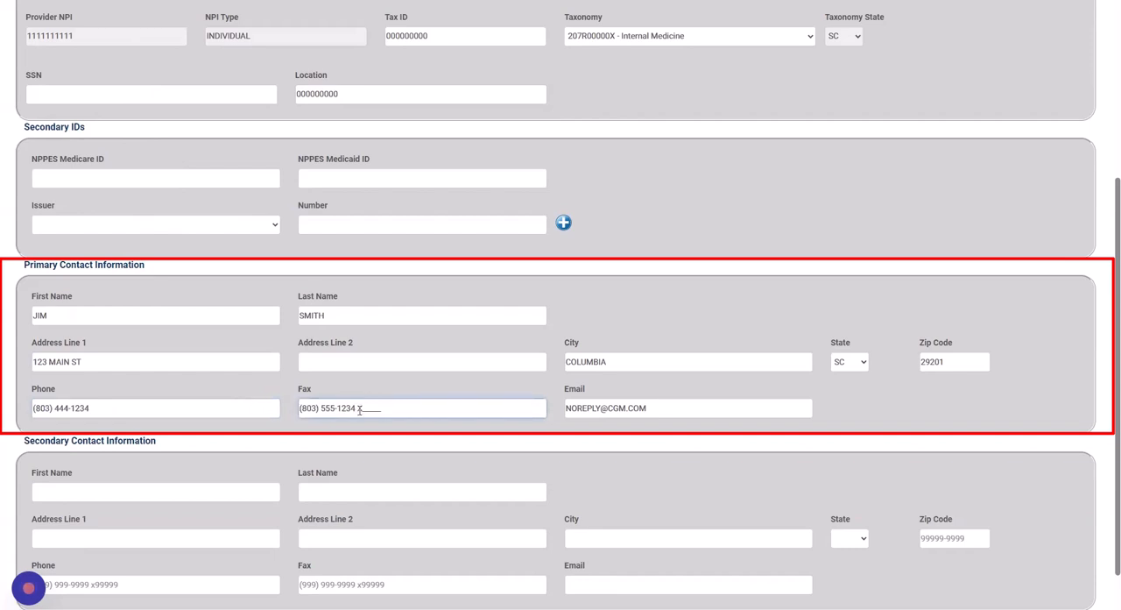
pyautogui.moveTo(646, 409); pyautogui.dragTo(552, 415)
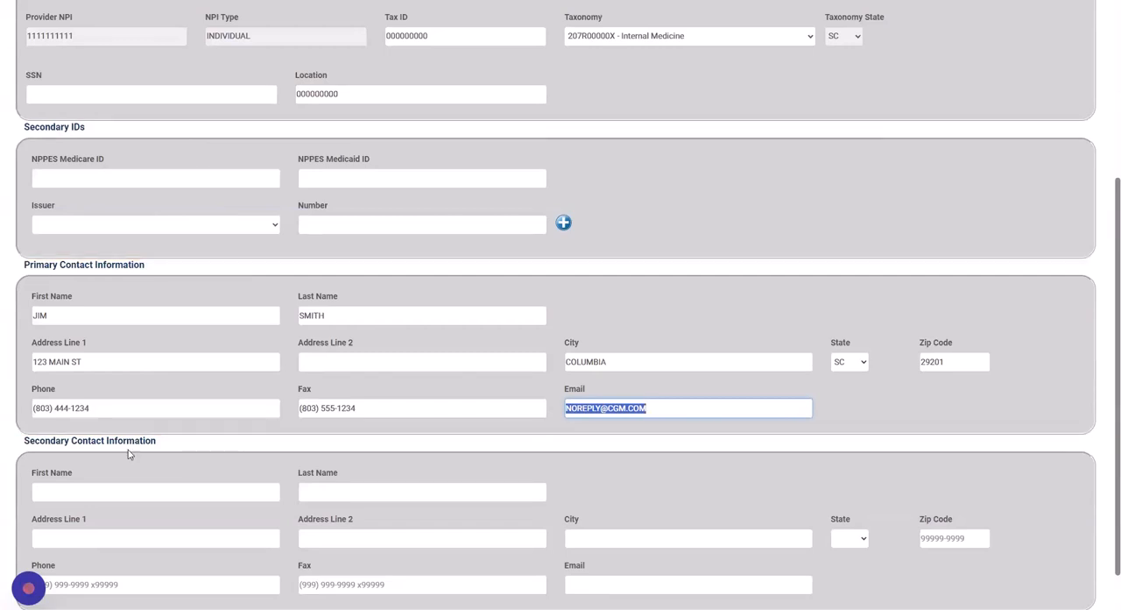
pyautogui.moveTo(24, 441); pyautogui.dragTo(157, 444)
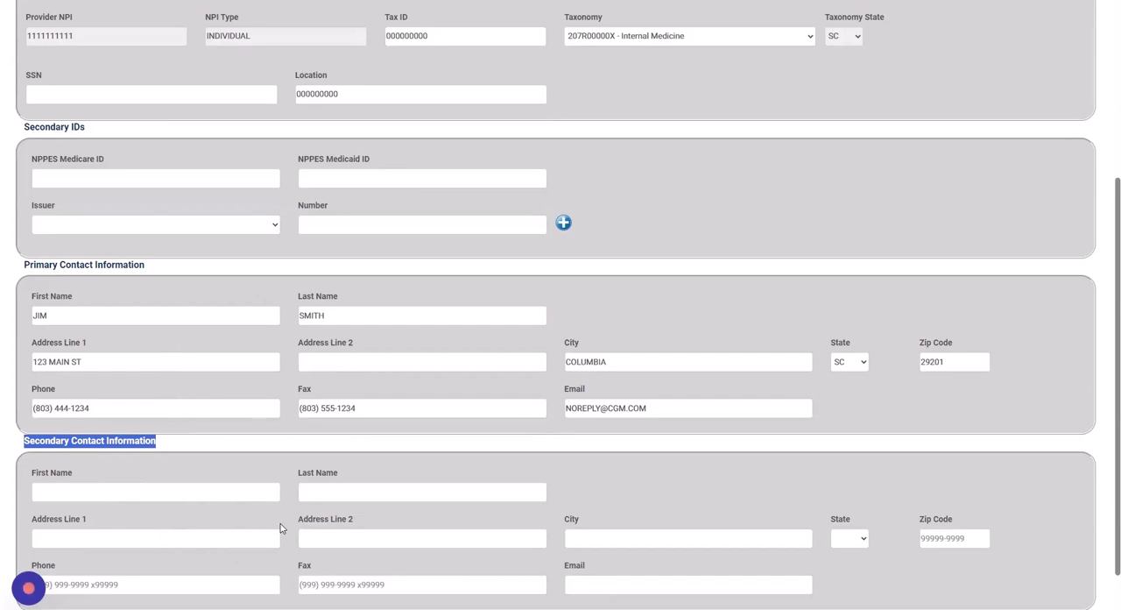
pyautogui.scroll(-1, 281, 526)
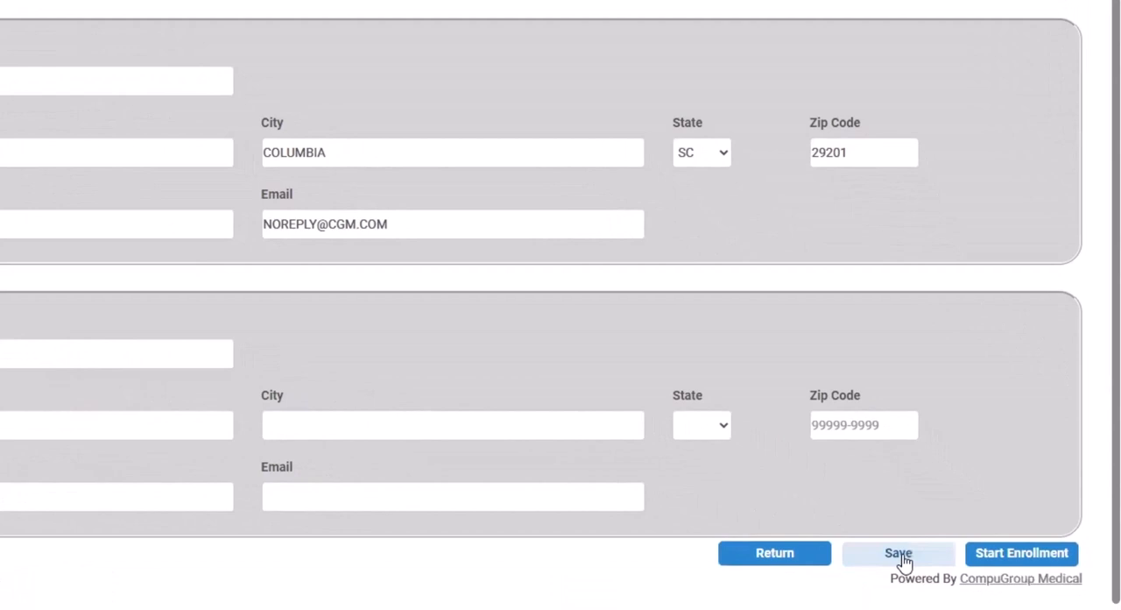
# Save the provider record and leave it
pyautogui.click(904, 562)
pyautogui.scroll(4, 763, 35)
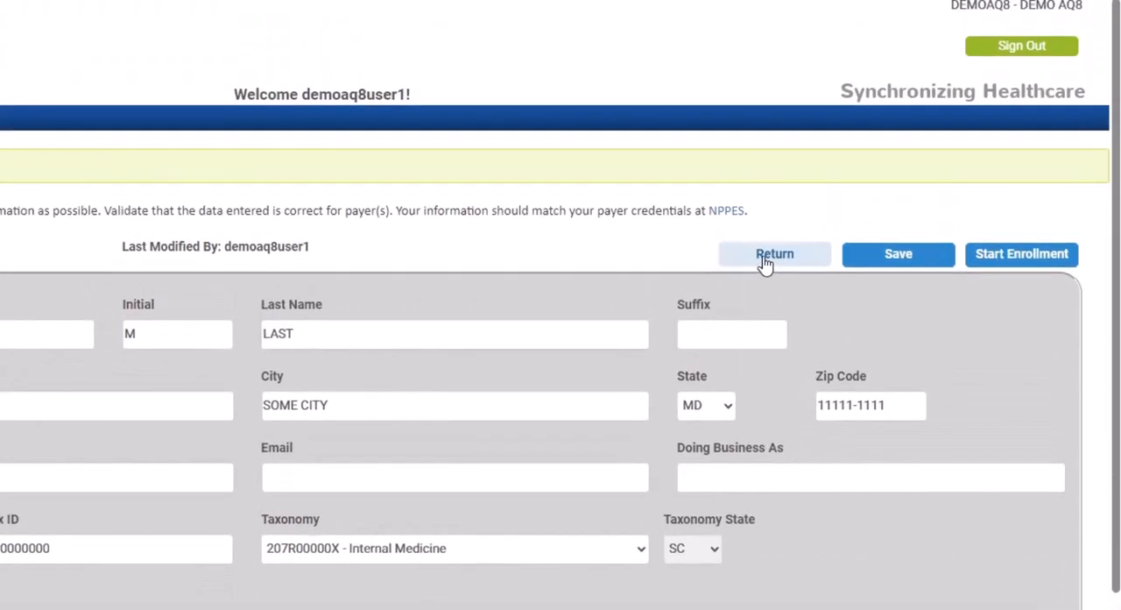
pyautogui.click(764, 261)
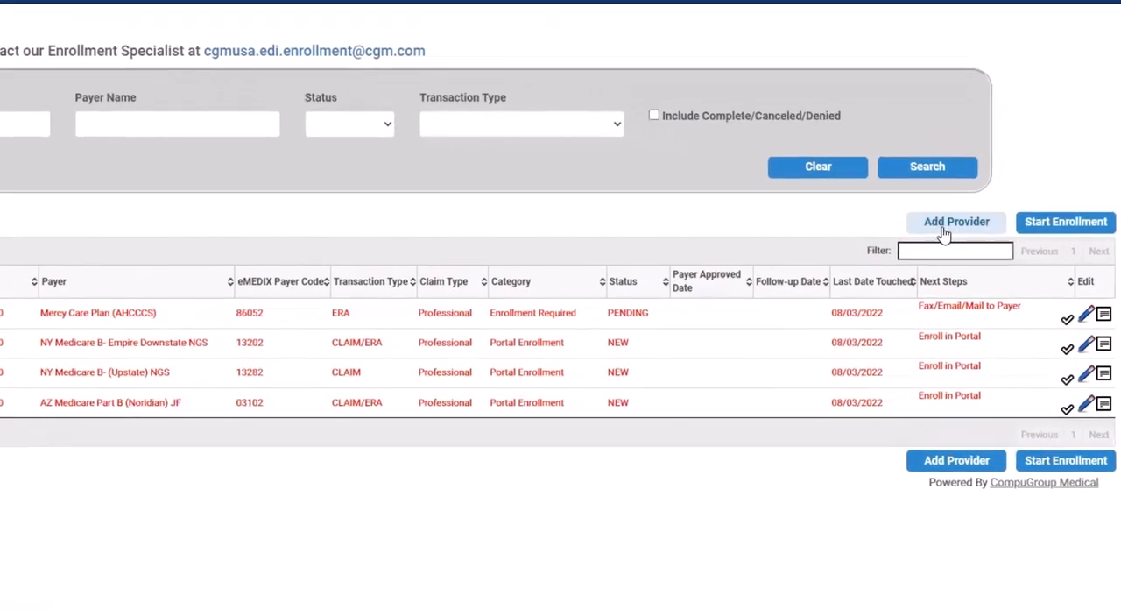
# Start adding a provider from the enrollment list and search the NPPES Provider Registry by the provider's NPI
pyautogui.click(944, 226)
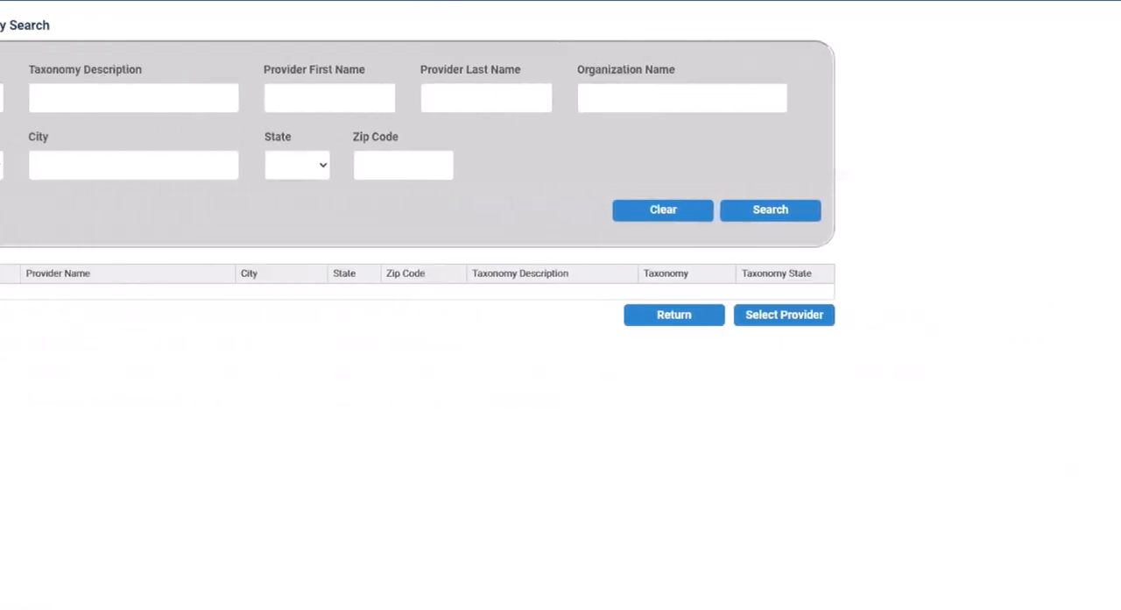
pyautogui.click(62, 99)
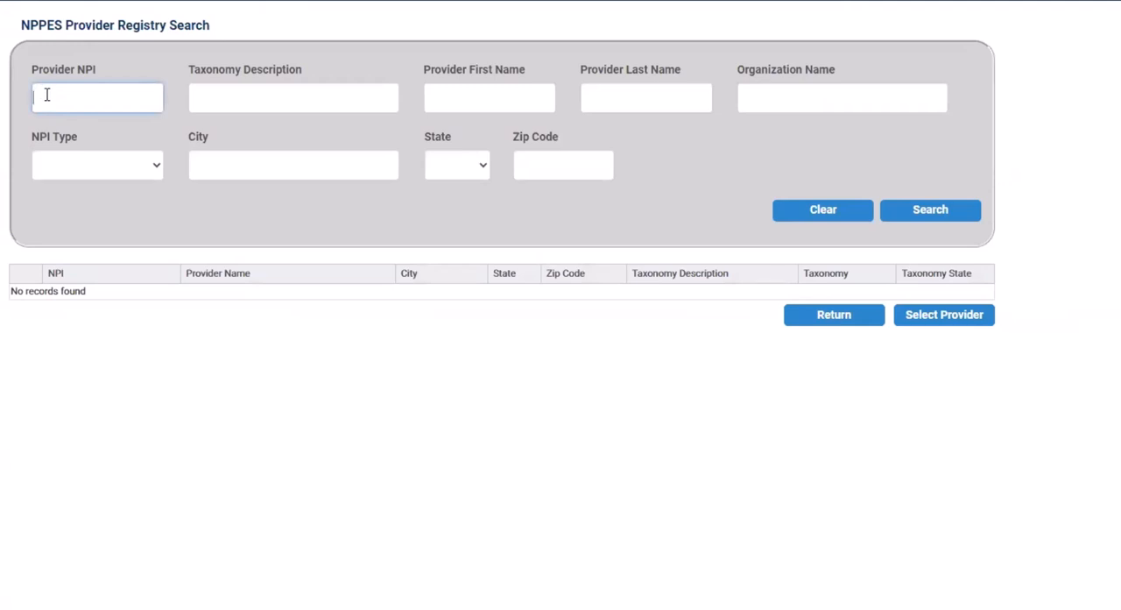
pyautogui.write('1111111111')
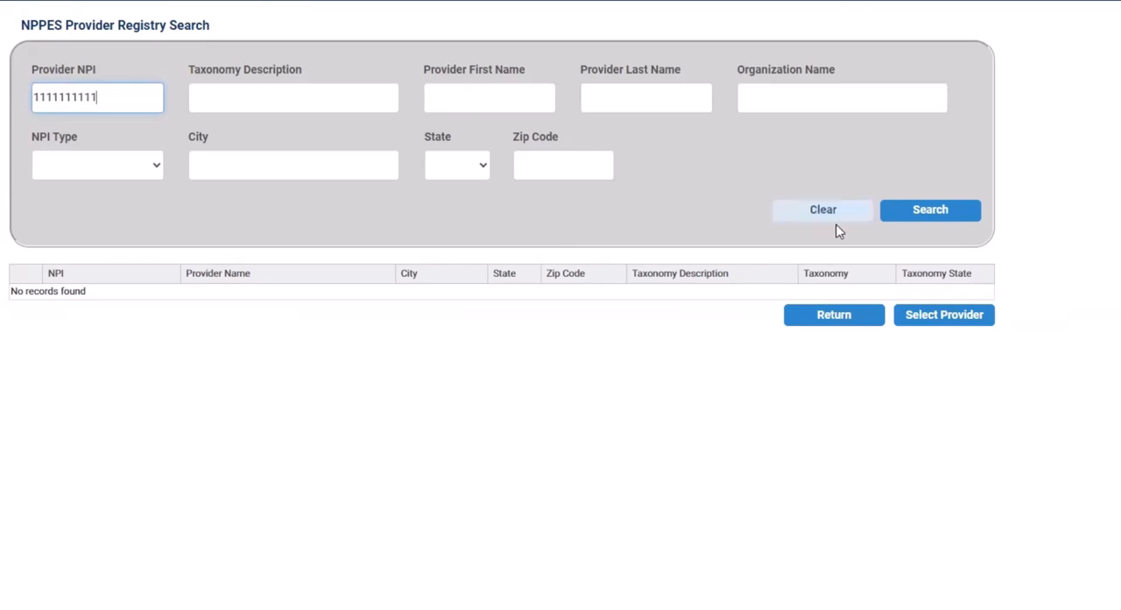
pyautogui.click(930, 216)
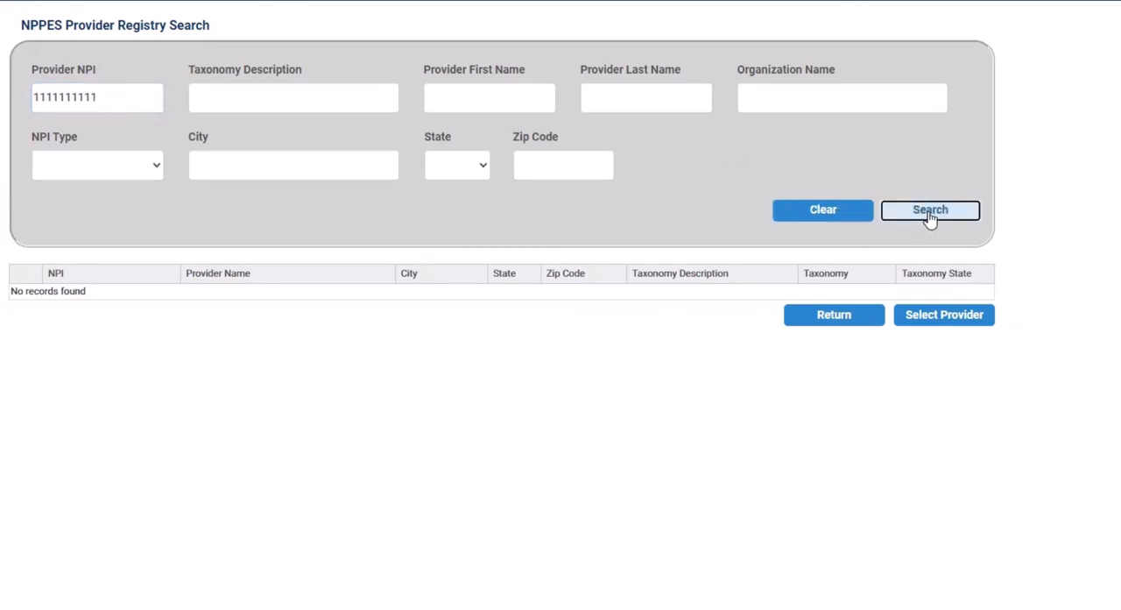
pyautogui.click(930, 215)
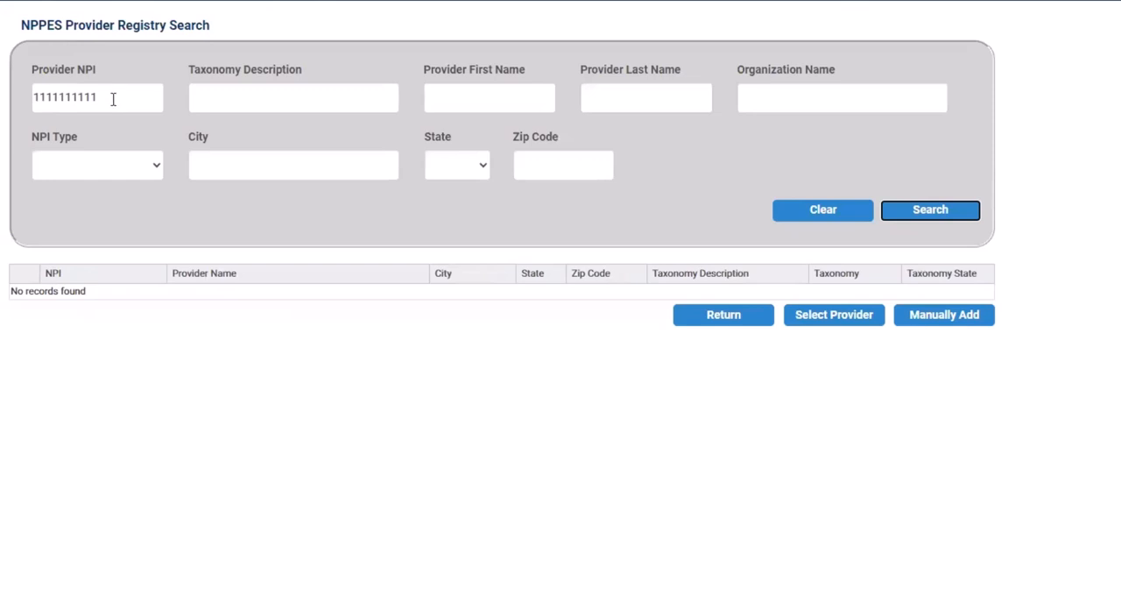
# Check the registry search result for the entered NPI and open a blank provider record for manual entry
pyautogui.moveTo(112, 100); pyautogui.dragTo(30, 90)
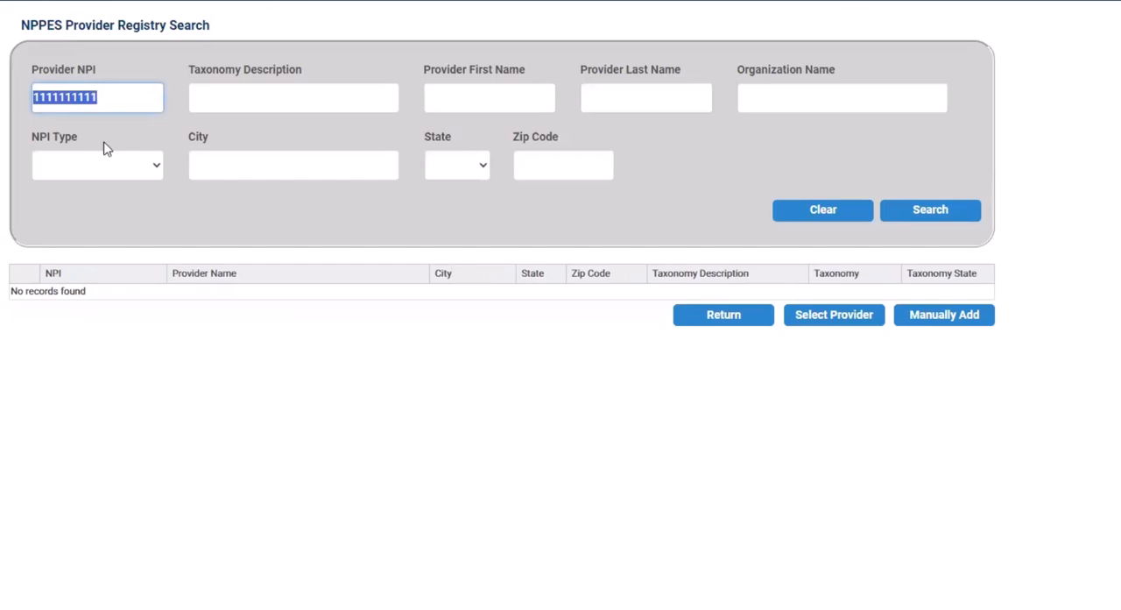
pyautogui.moveTo(12, 290); pyautogui.dragTo(93, 297)
pyautogui.moveTo(188, 286)
pyautogui.mouseDown()
pyautogui.moveTo(245, 285)
pyautogui.moveTo(207, 288)
pyautogui.mouseUp()
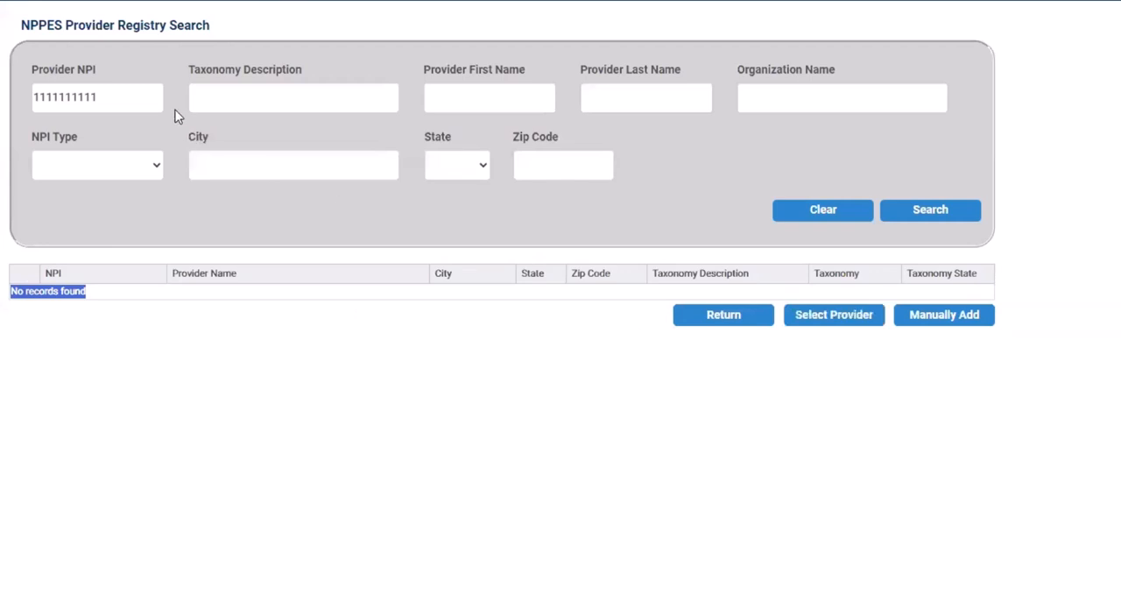
pyautogui.click(944, 318)
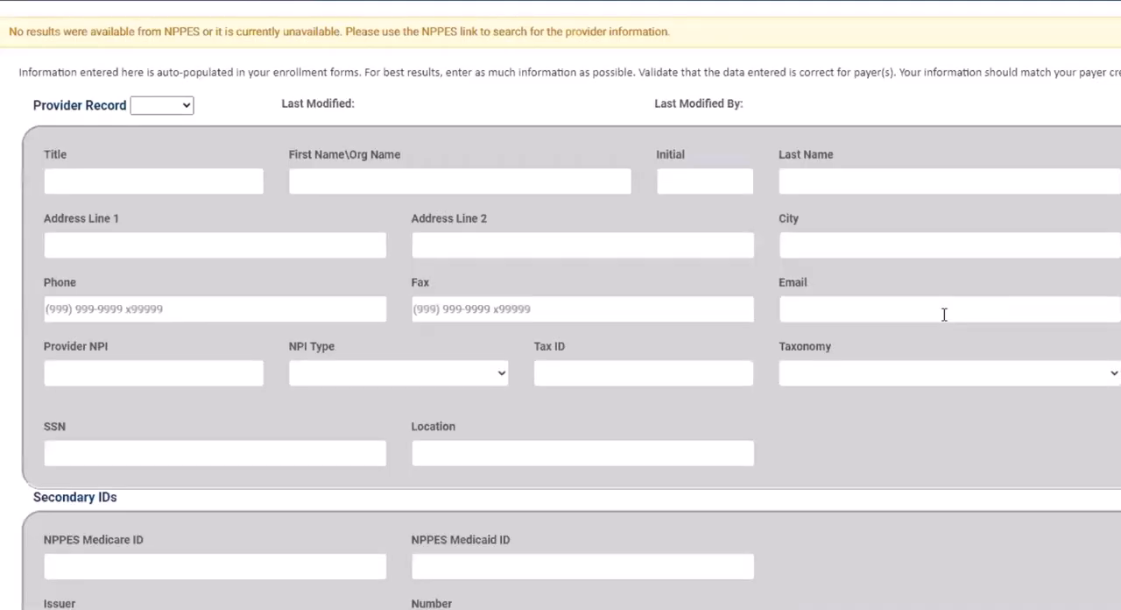
# Enter BROWN CHIROPRACTIC as the organization name in the new provider record
pyautogui.click(332, 183)
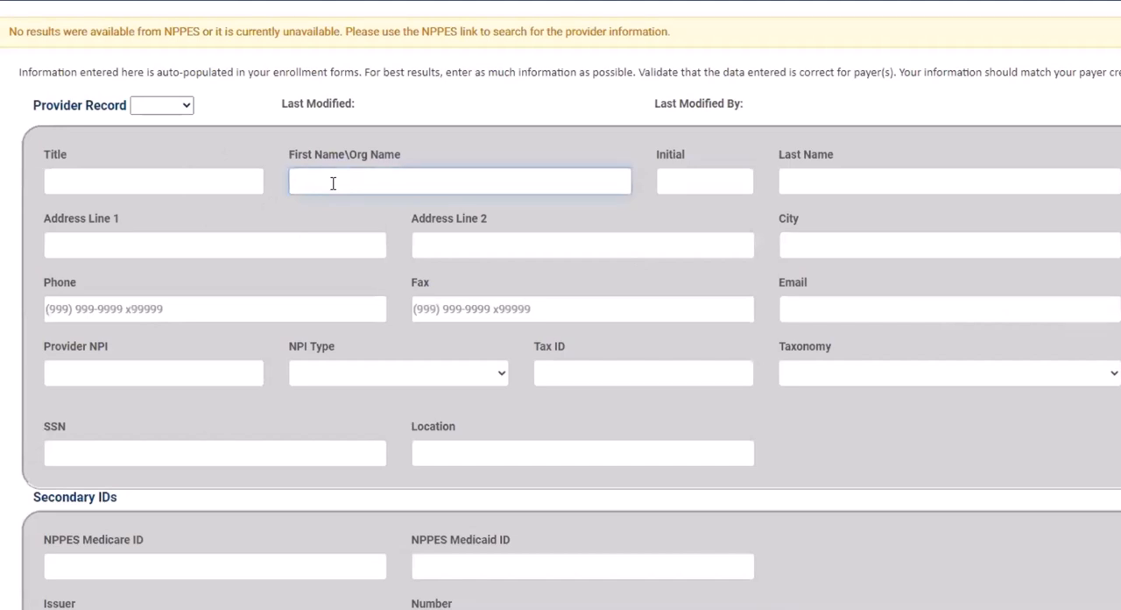
pyautogui.write('BROWN')
pyautogui.write(', CHRIS')
pyautogui.press('BackSpace')
pyautogui.press('BackSpace')
pyautogui.write('IROPRACTI')
pyautogui.press('BackSpace')
pyautogui.press('BackSpace')
pyautogui.write('TIC')
pyautogui.press('Tab')
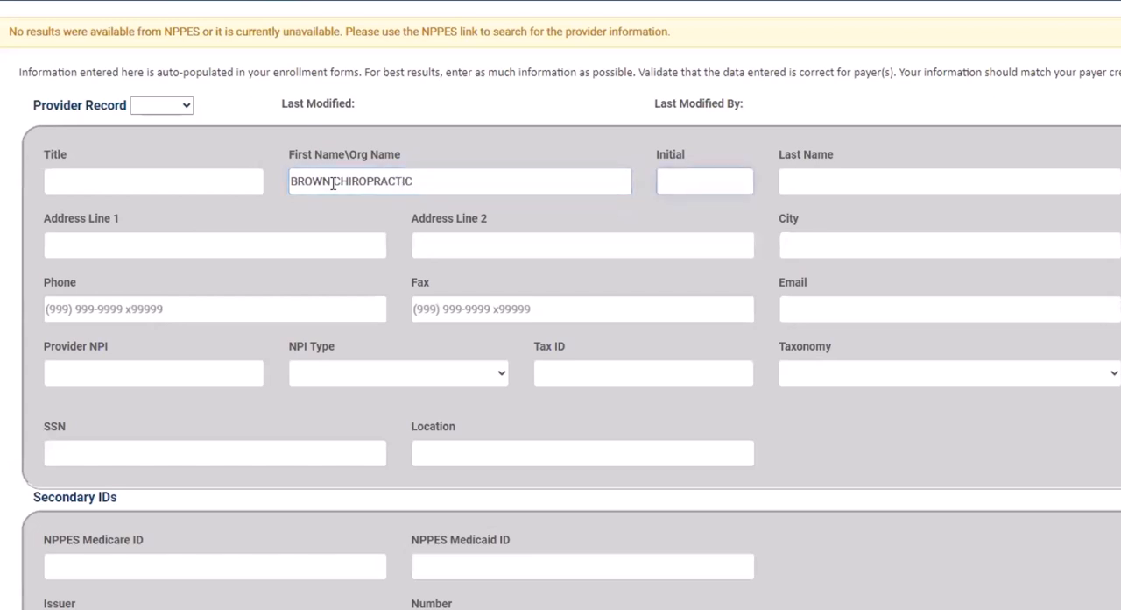
pyautogui.moveTo(416, 179); pyautogui.dragTo(283, 179)
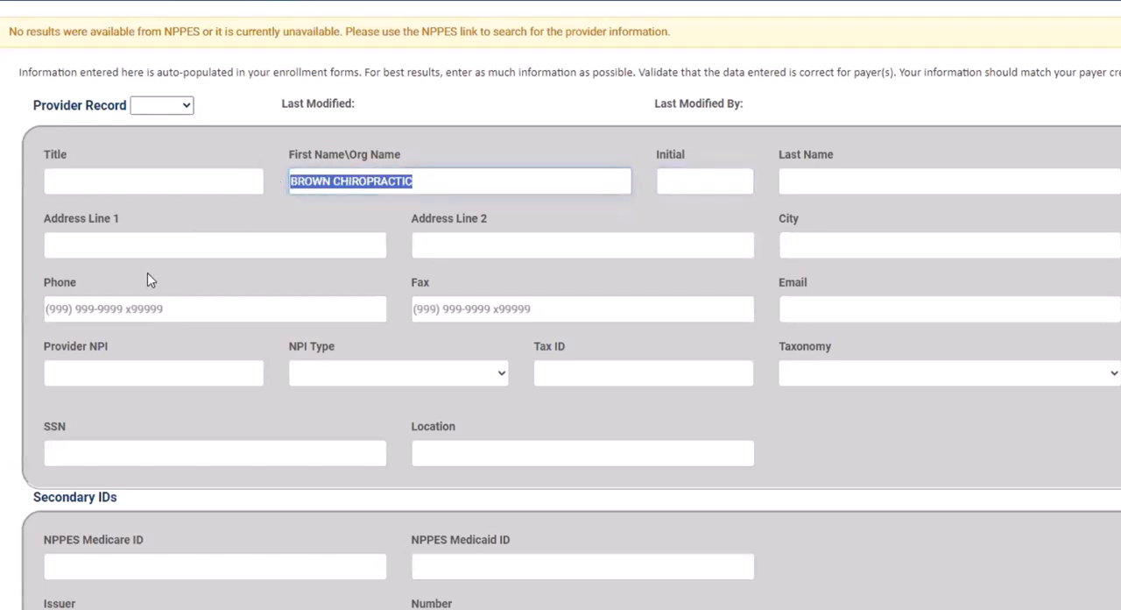
# Leave the new organization provider record and return to the enrollment list
pyautogui.click(76, 247)
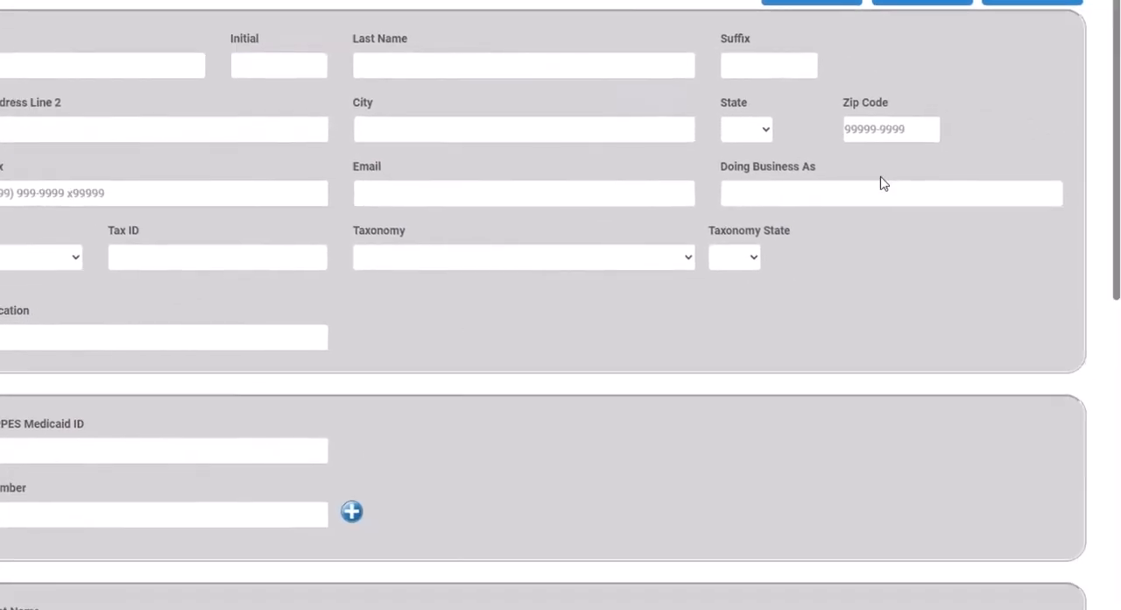
pyautogui.scroll(-5, 879, 188)
pyautogui.click(922, 560)
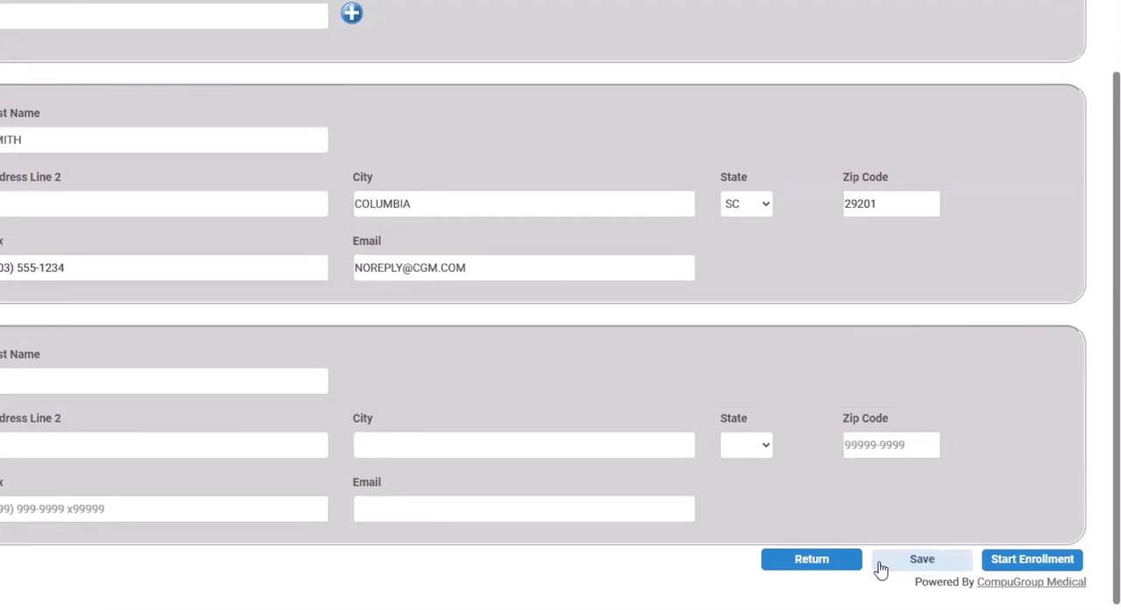
pyautogui.click(809, 561)
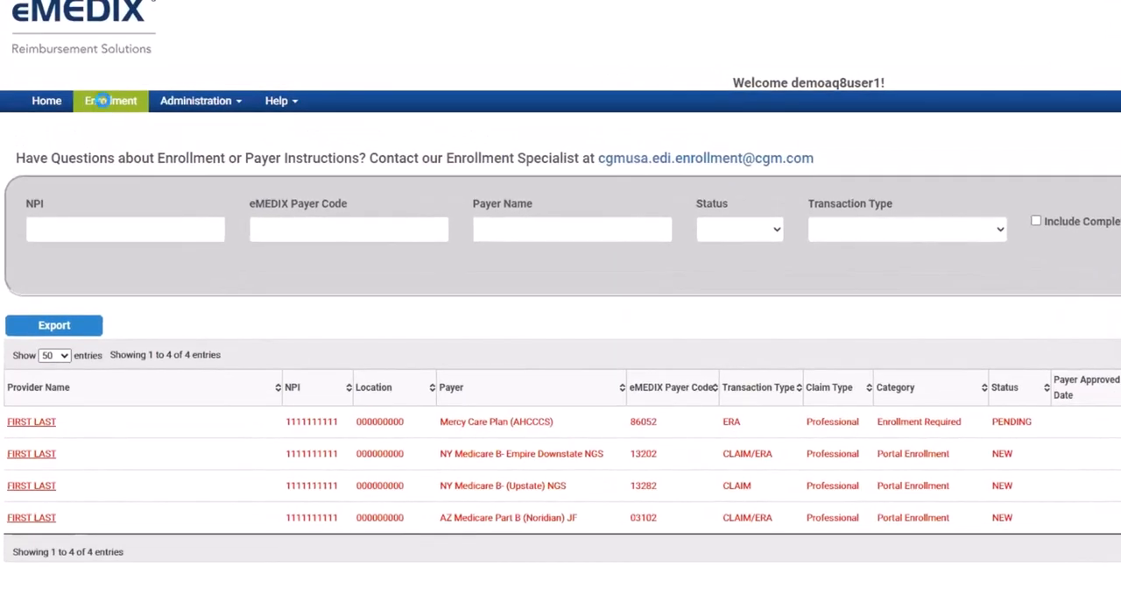
# Start a new enrollment from the enrollment list for the listed SC provider and continue to the payer search
pyautogui.click(102, 101)
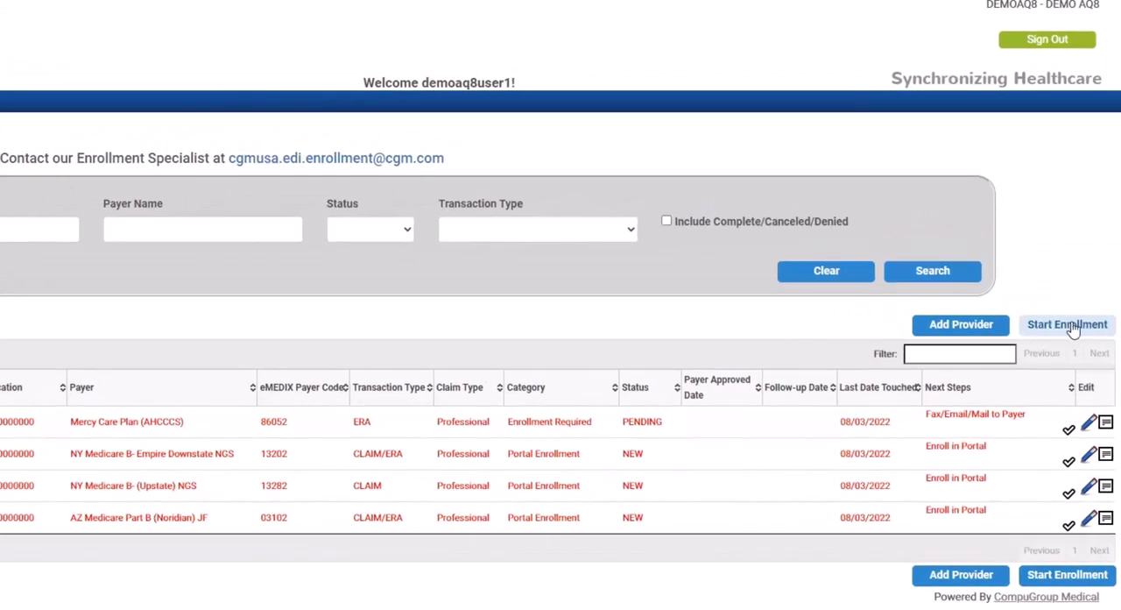
pyautogui.click(1070, 325)
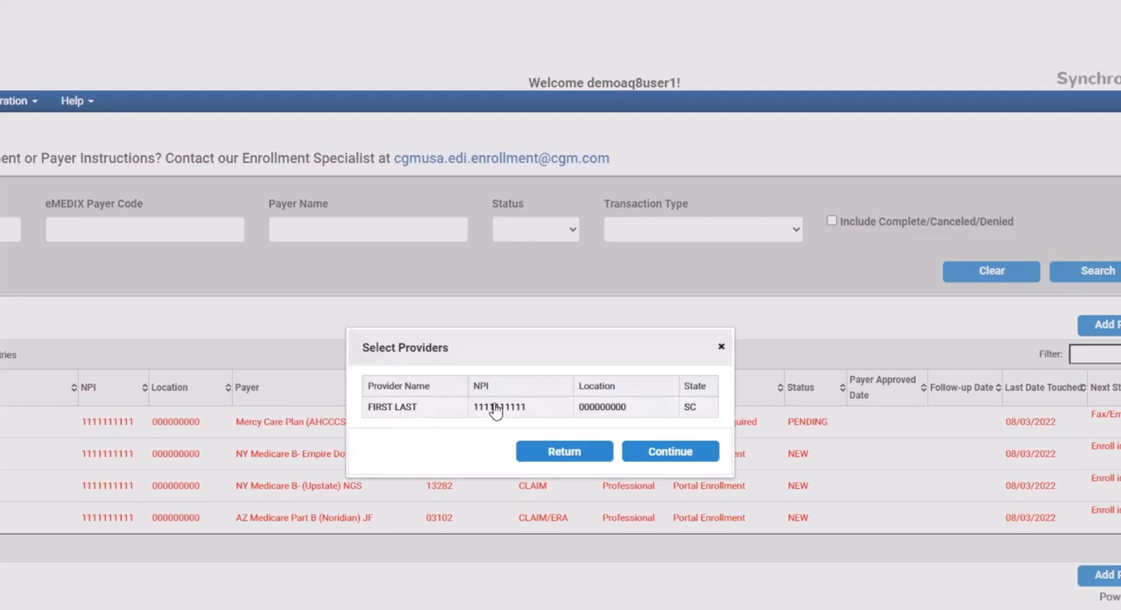
pyautogui.click(495, 409)
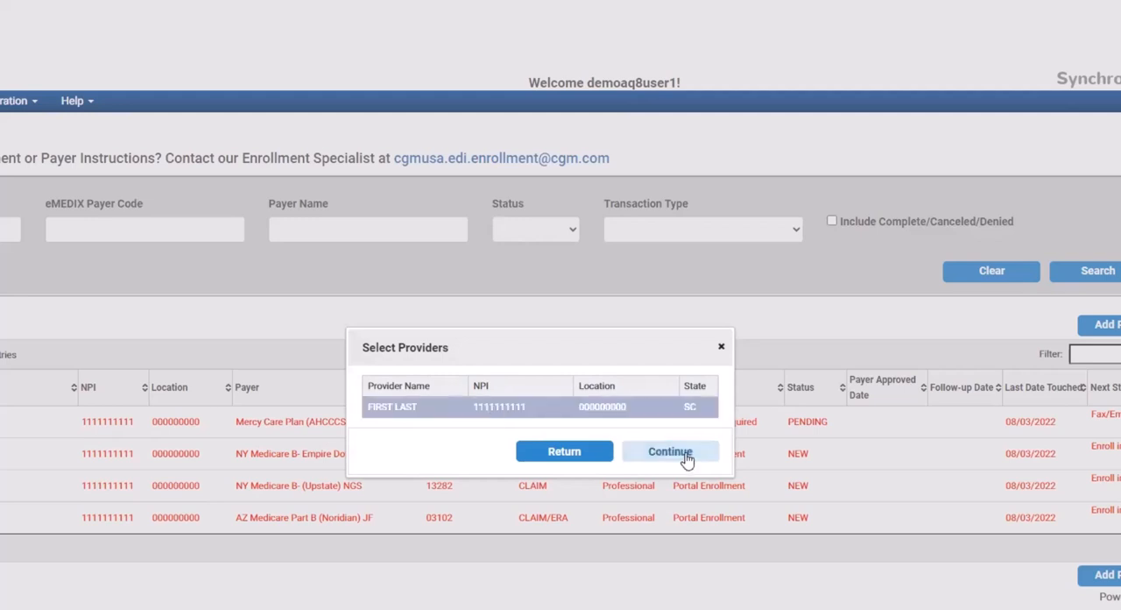
pyautogui.click(670, 451)
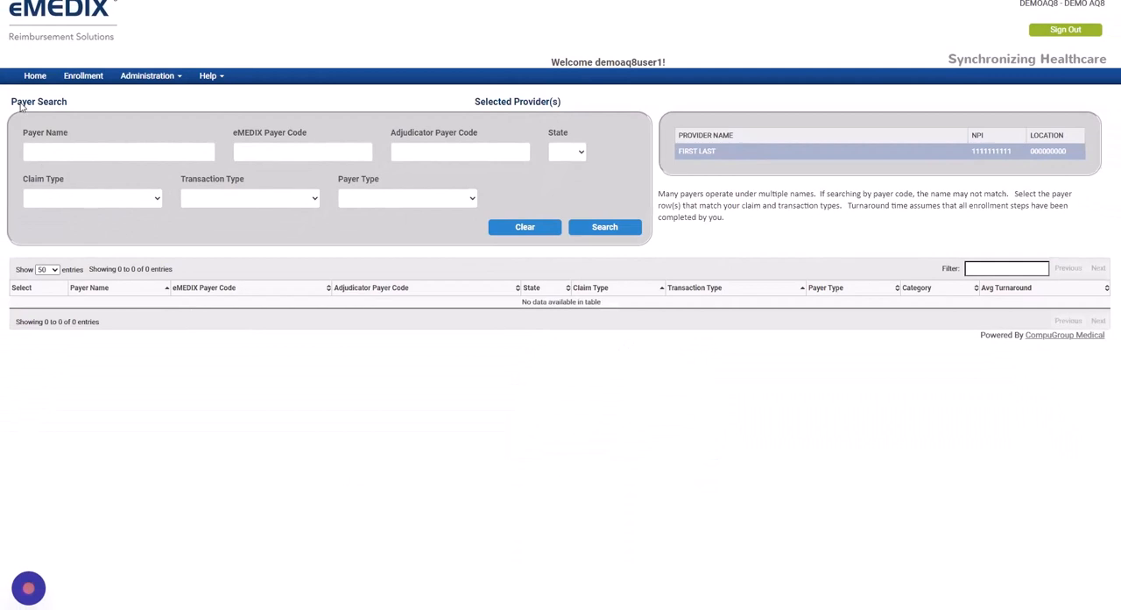
# Search for payers in the state VA with the payer name BCBS
pyautogui.moveTo(13, 102); pyautogui.dragTo(74, 106)
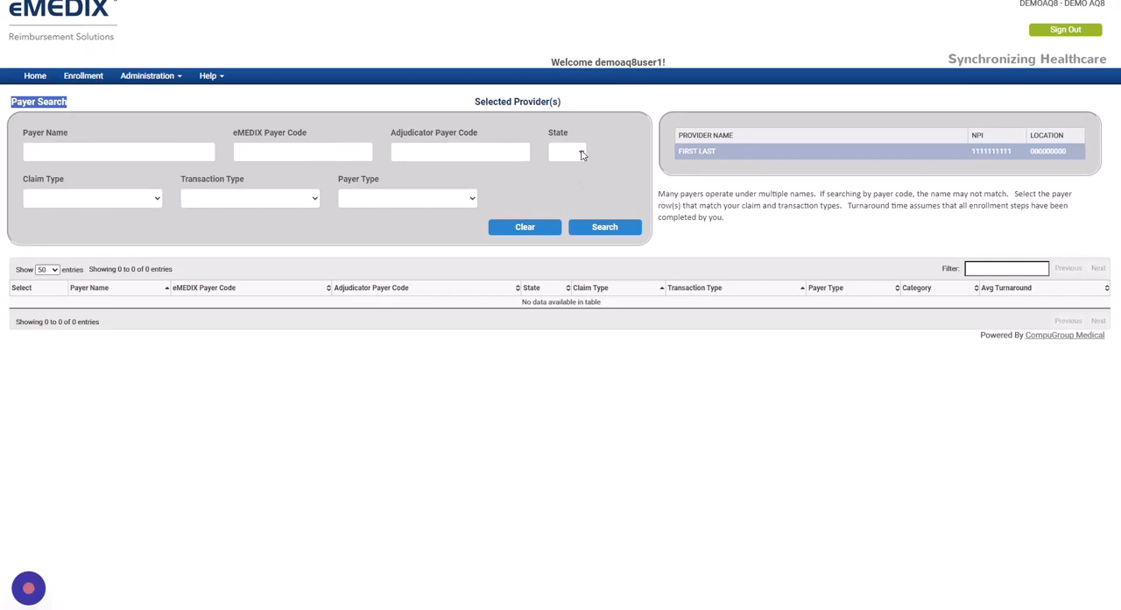
pyautogui.click(580, 154)
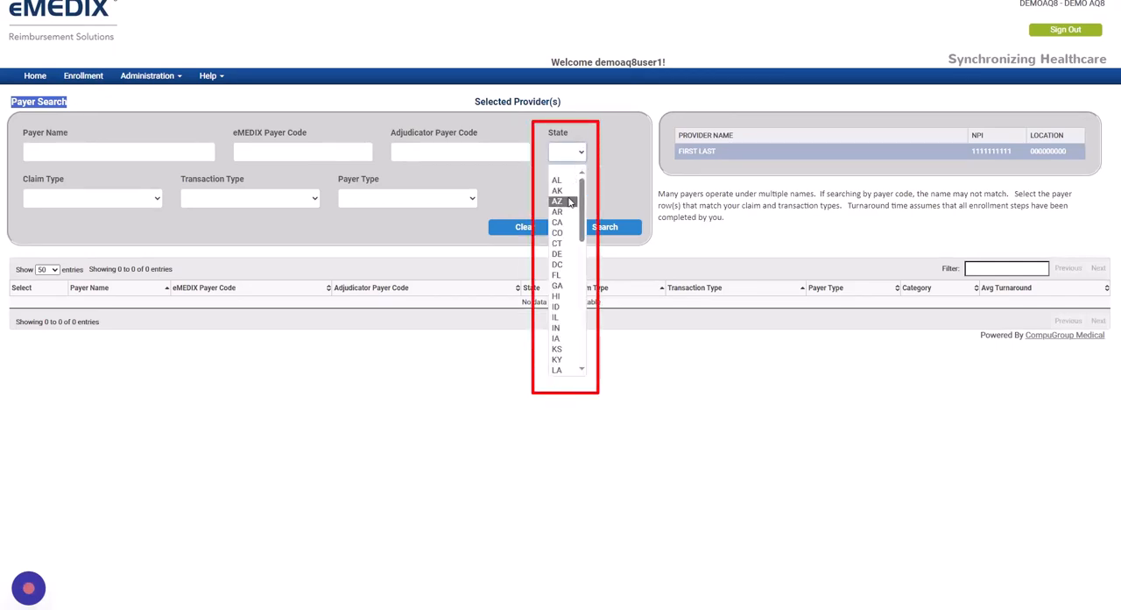
pyautogui.moveTo(580, 210); pyautogui.dragTo(576, 368)
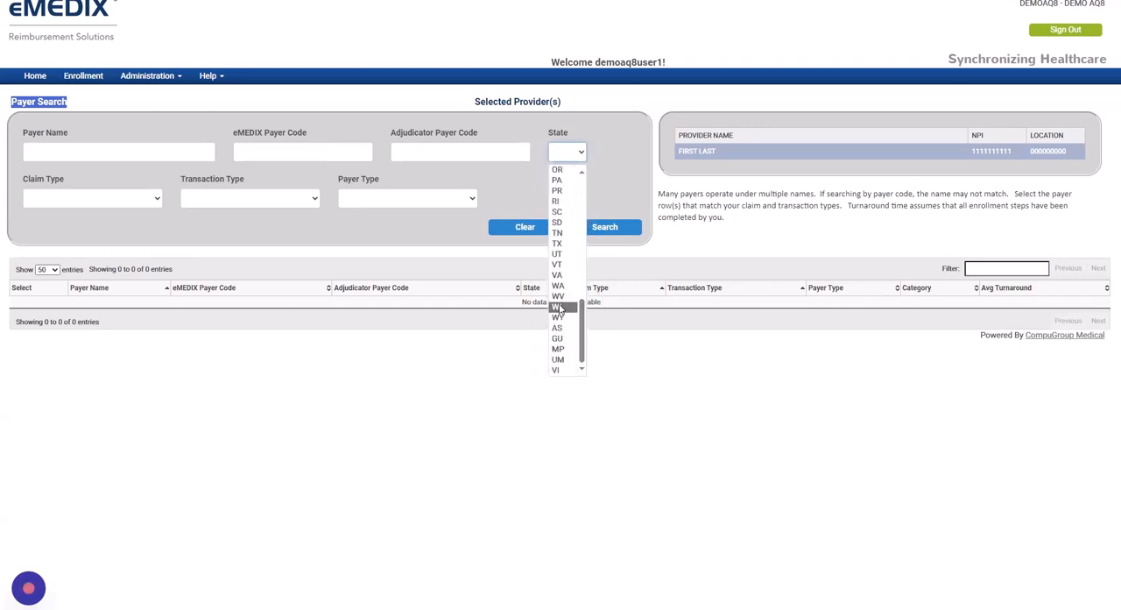
pyautogui.click(557, 274)
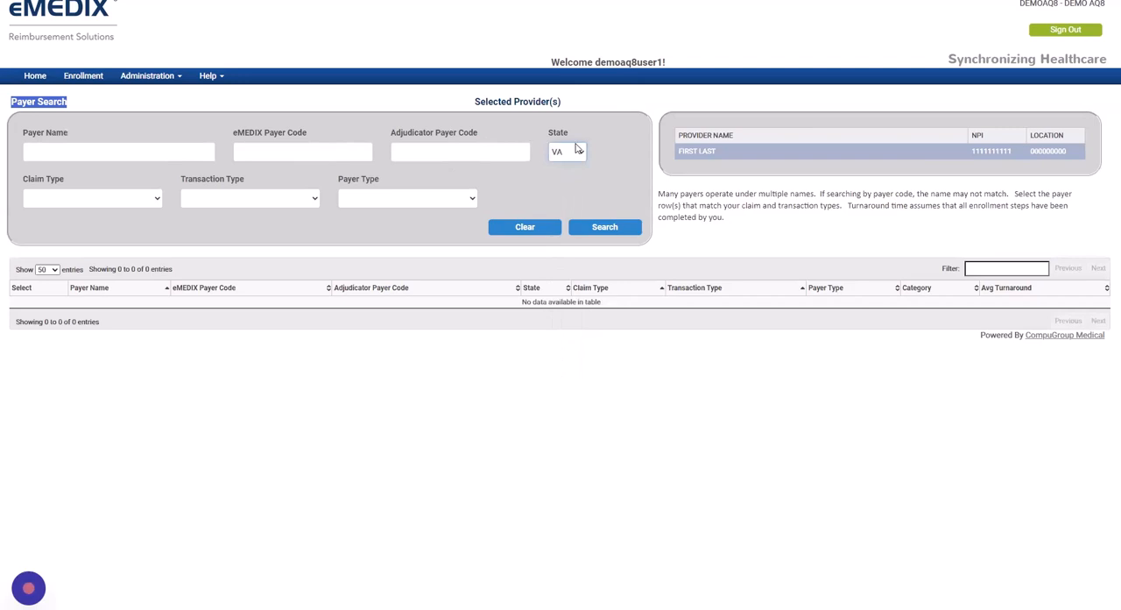
pyautogui.click(603, 230)
pyautogui.click(121, 152)
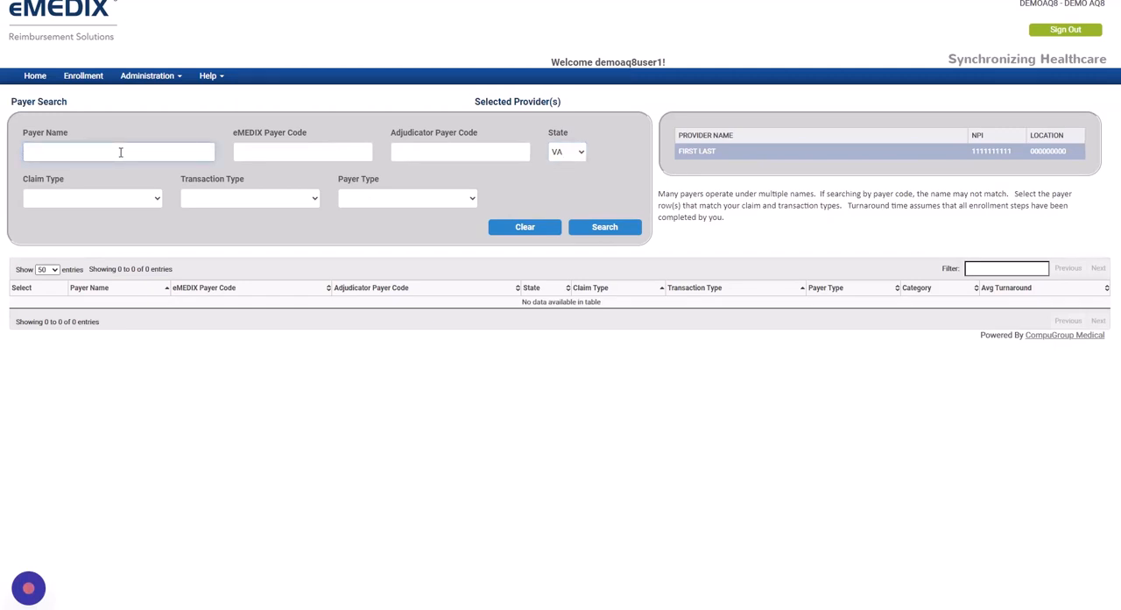
pyautogui.write('BCBS')
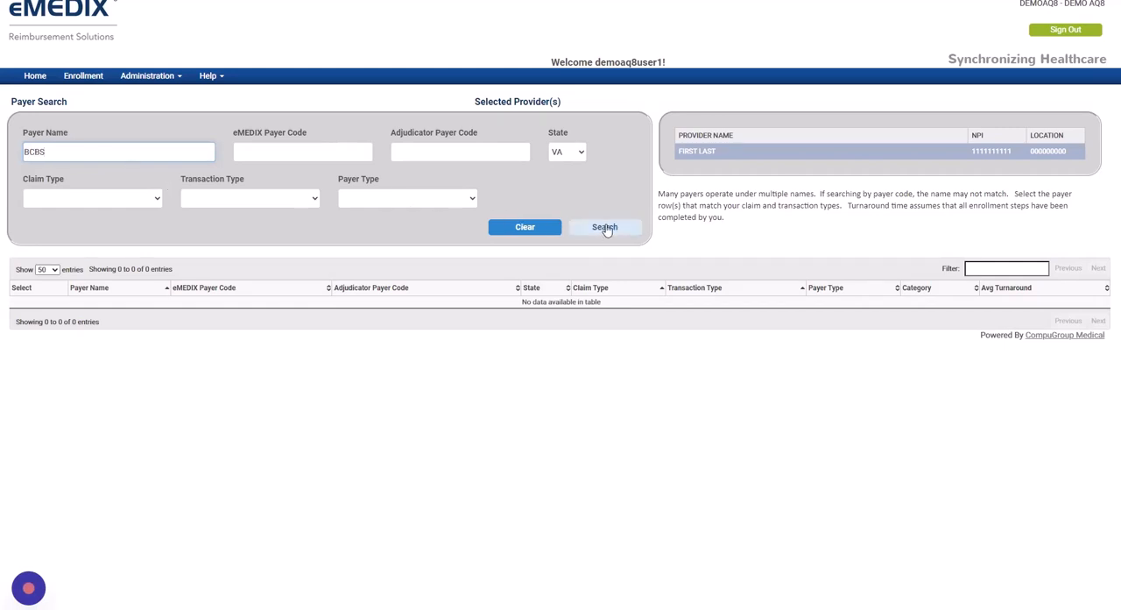
pyautogui.click(605, 226)
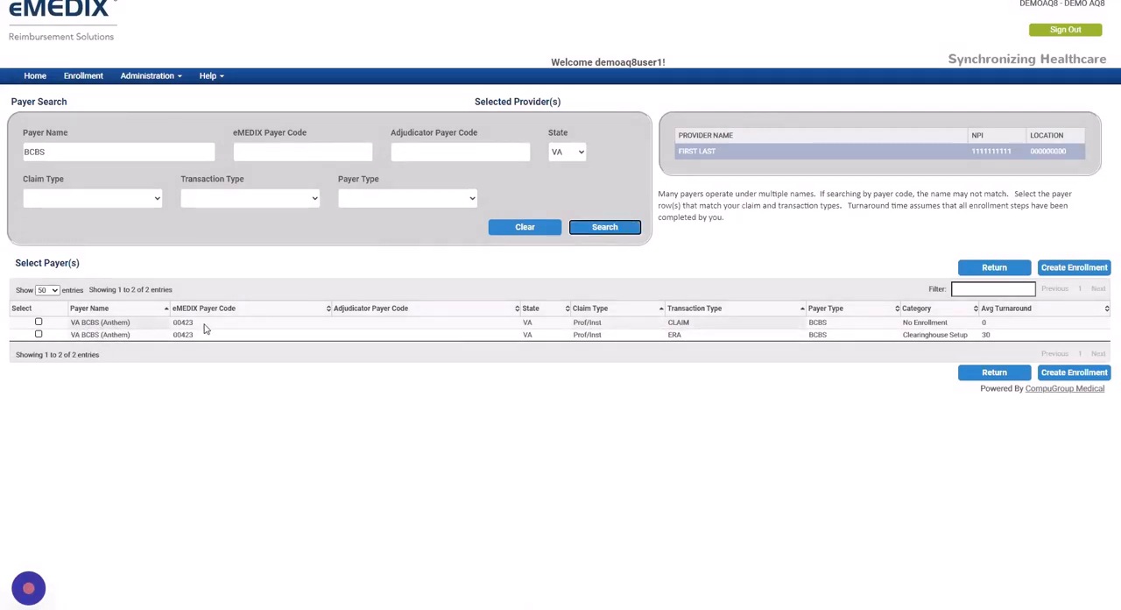
# Examine the claim type, transaction type, category and average turnaround of the VA BCBS (Anthem) payer rows
pyautogui.doubleClick(574, 324)
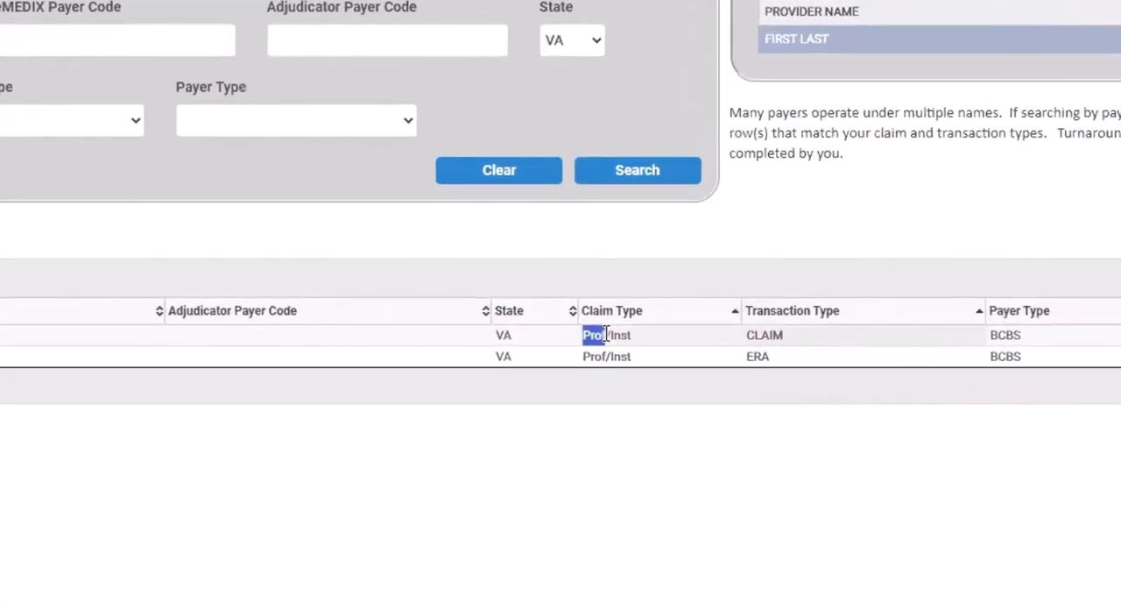
pyautogui.click(585, 481)
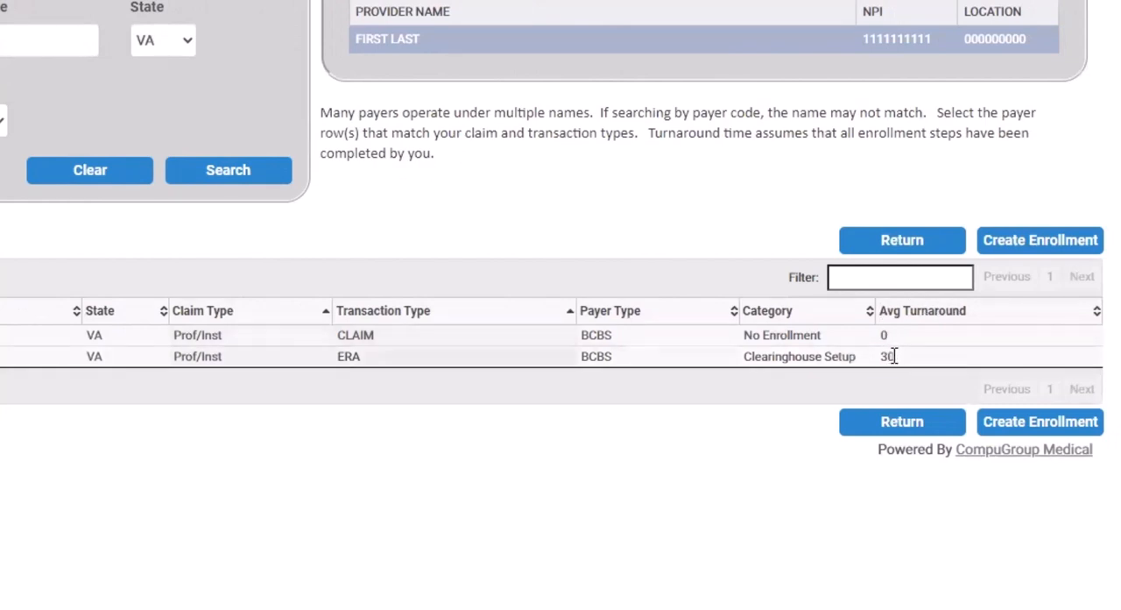
pyautogui.moveTo(893, 357); pyautogui.dragTo(876, 365)
pyautogui.moveTo(333, 359); pyautogui.dragTo(373, 360)
pyautogui.click(326, 263)
pyautogui.moveTo(340, 355); pyautogui.dragTo(388, 361)
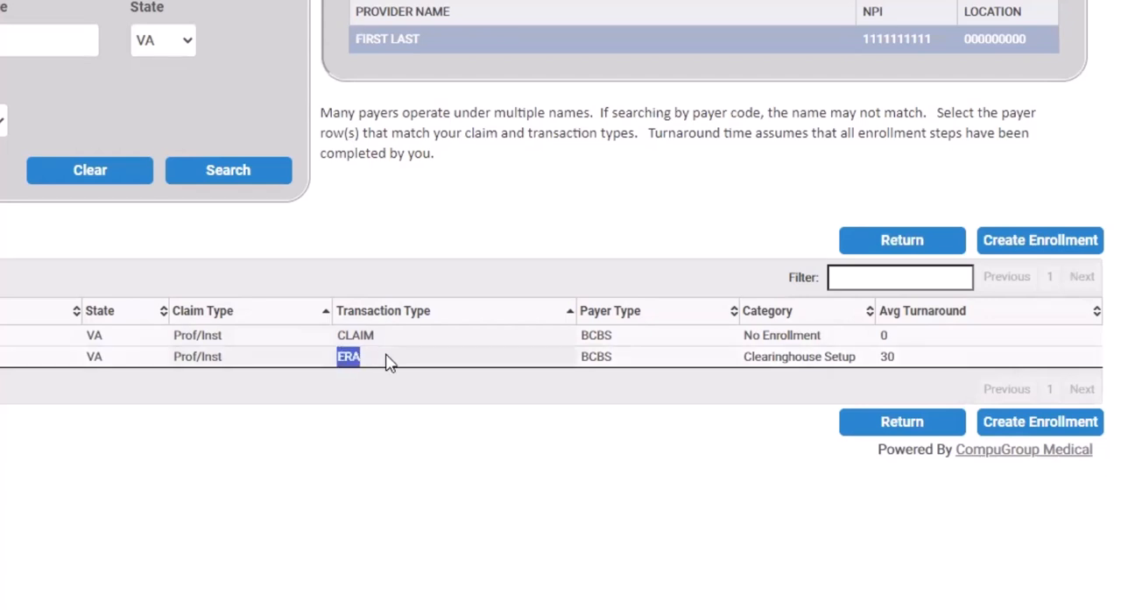
pyautogui.click(391, 419)
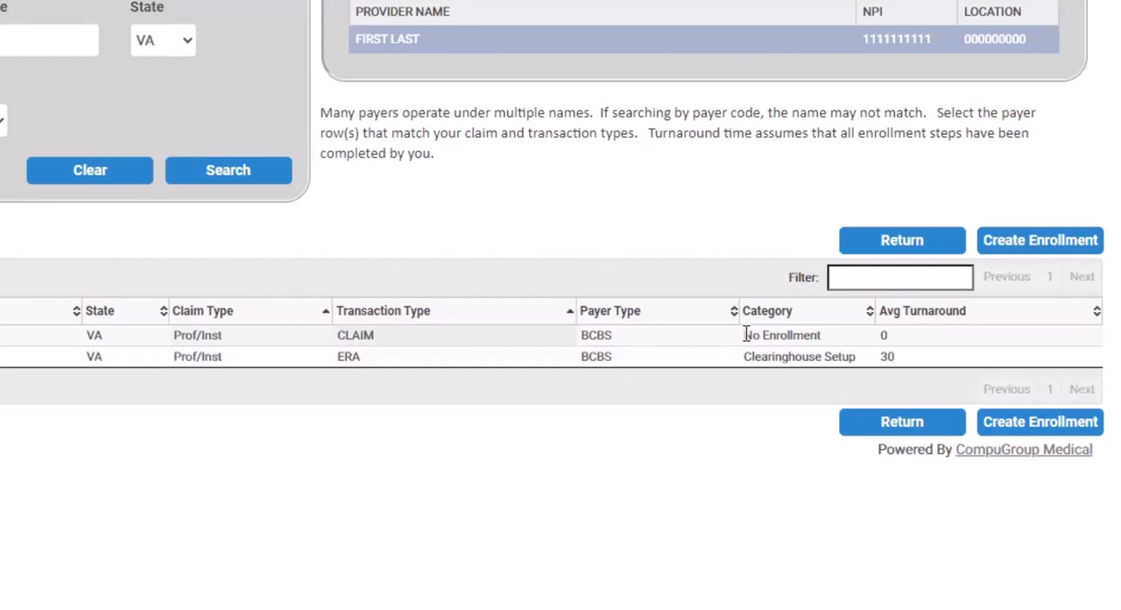
pyautogui.moveTo(745, 335); pyautogui.dragTo(828, 337)
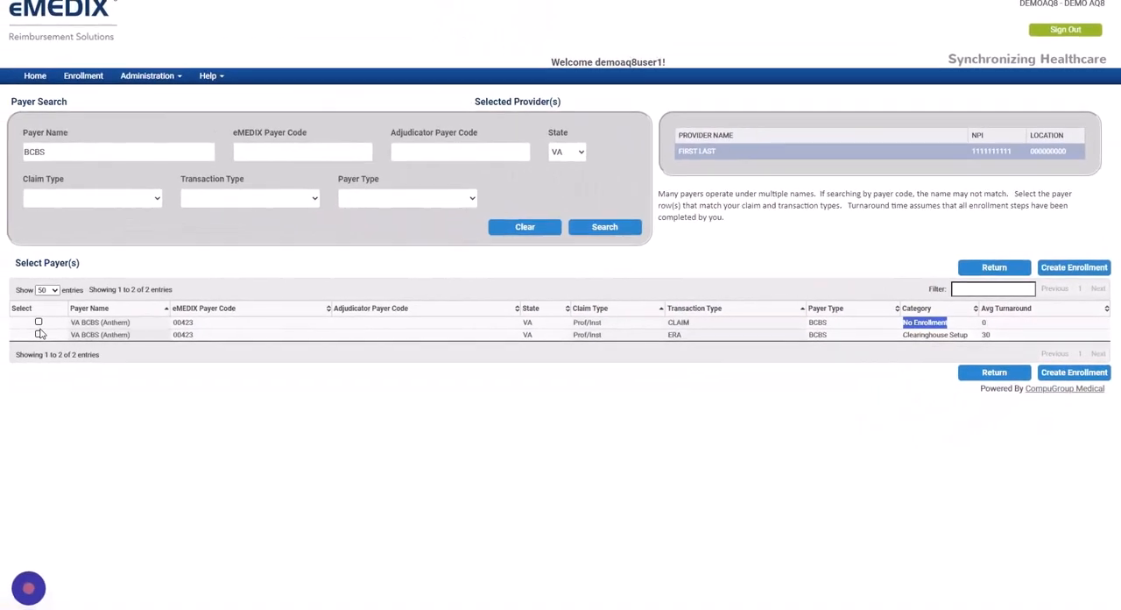
# Select both VA BCBS (Anthem) payer rows, CLAIM and ERA, and create their enrollments
pyautogui.click(38, 323)
pyautogui.click(39, 323)
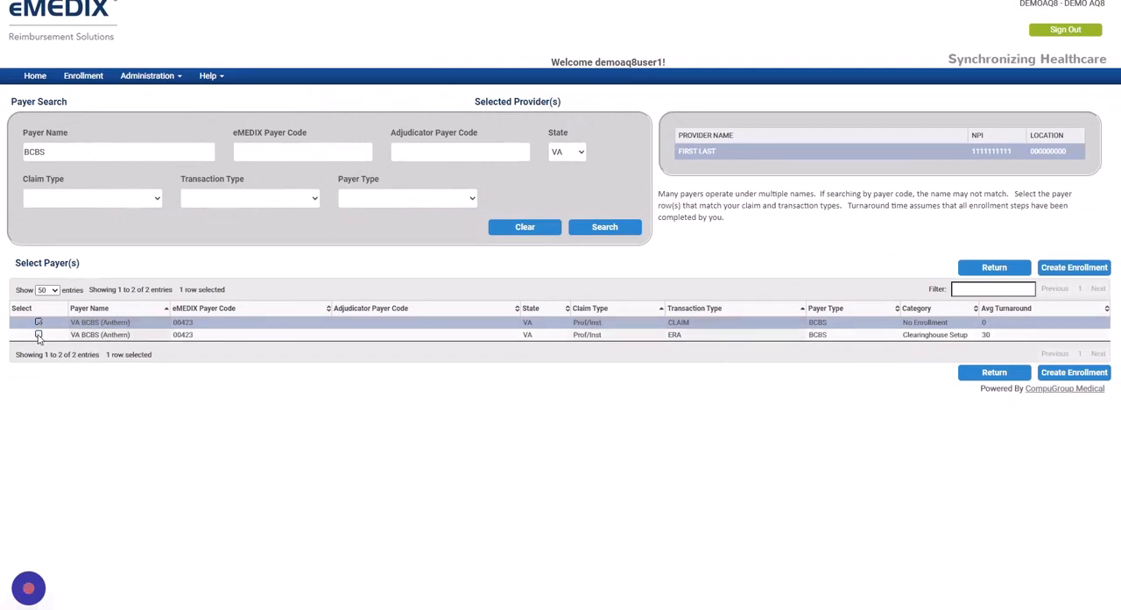
pyautogui.click(38, 334)
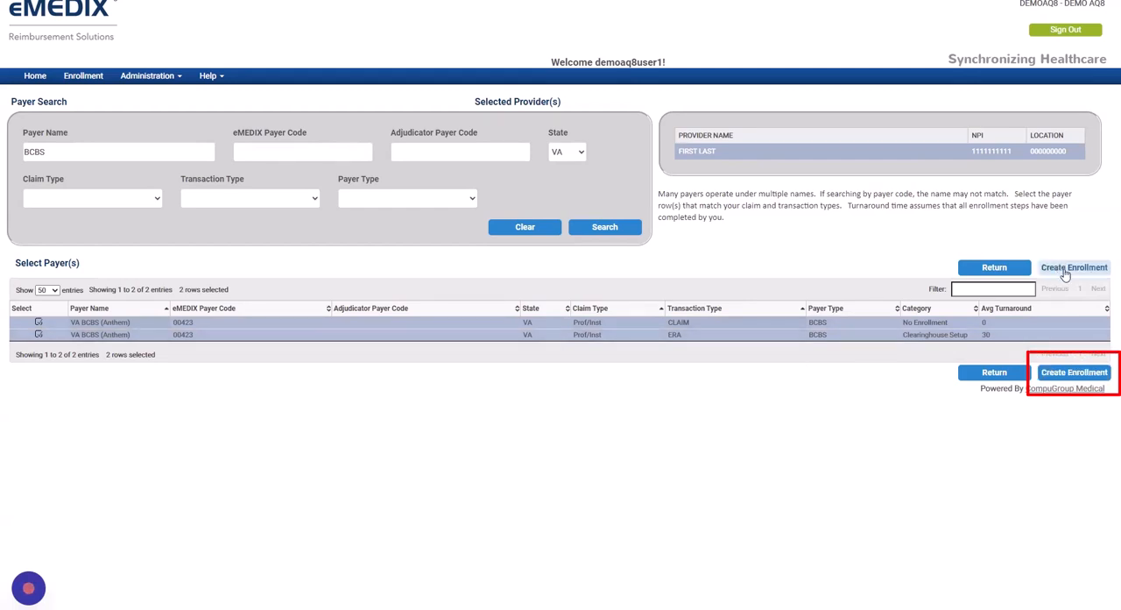
pyautogui.click(1076, 373)
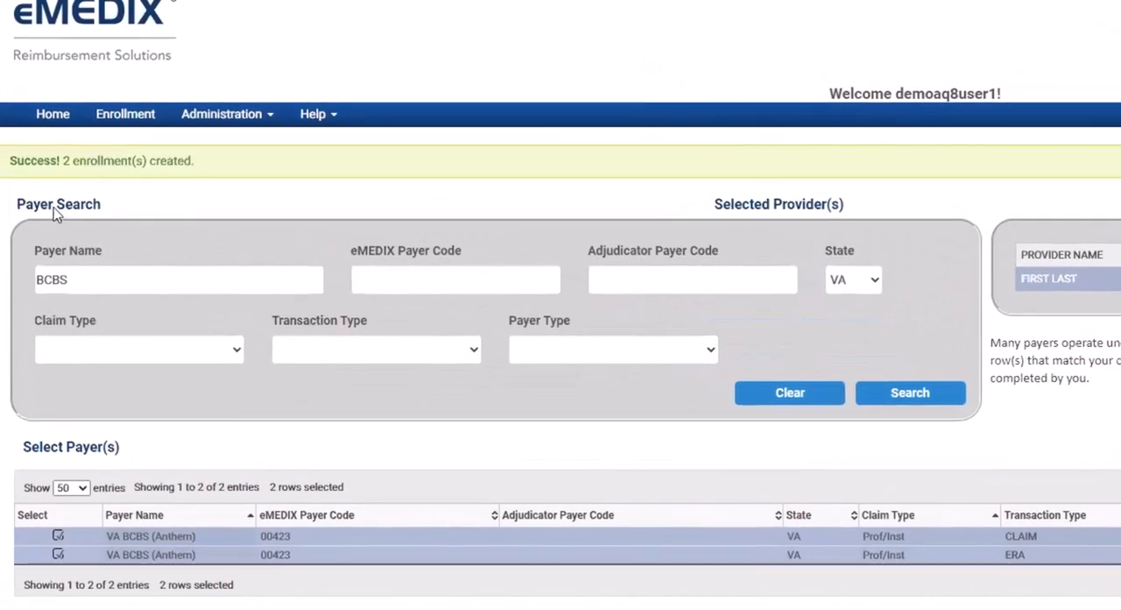
pyautogui.moveTo(11, 157); pyautogui.dragTo(201, 159)
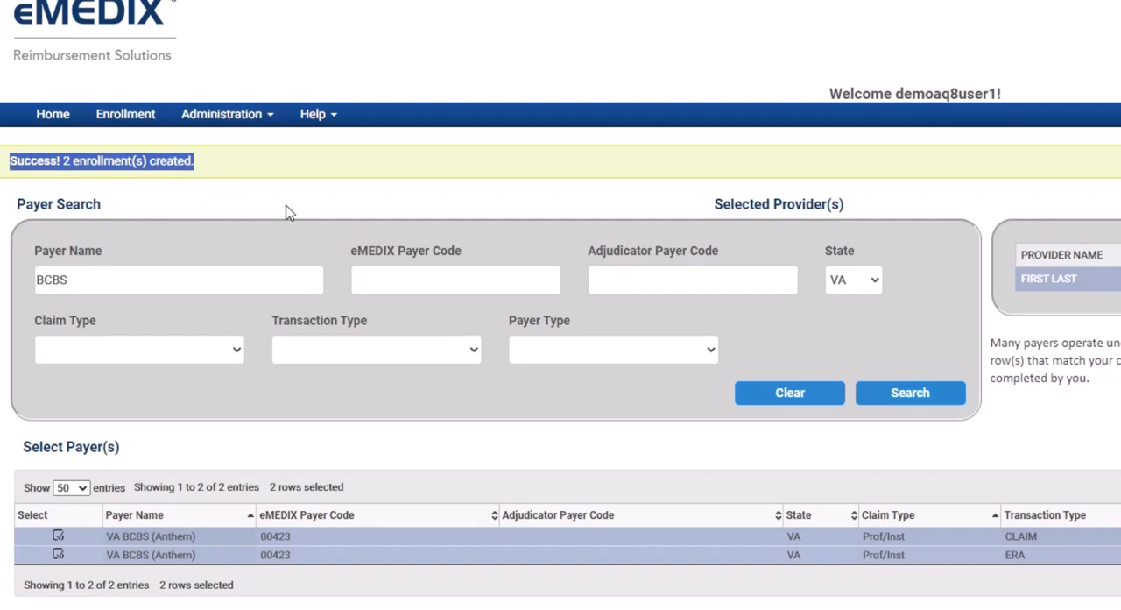
# Remove the payer name from the search criteria and search for all VA payers
pyautogui.doubleClick(72, 279)
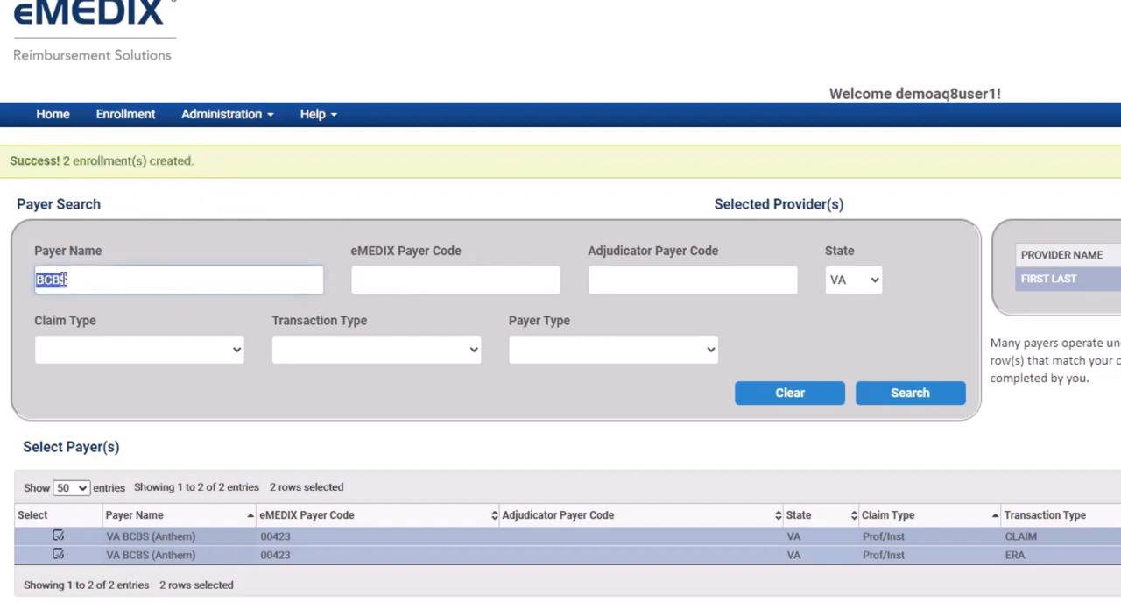
pyautogui.press('BackSpace')
pyautogui.click(893, 398)
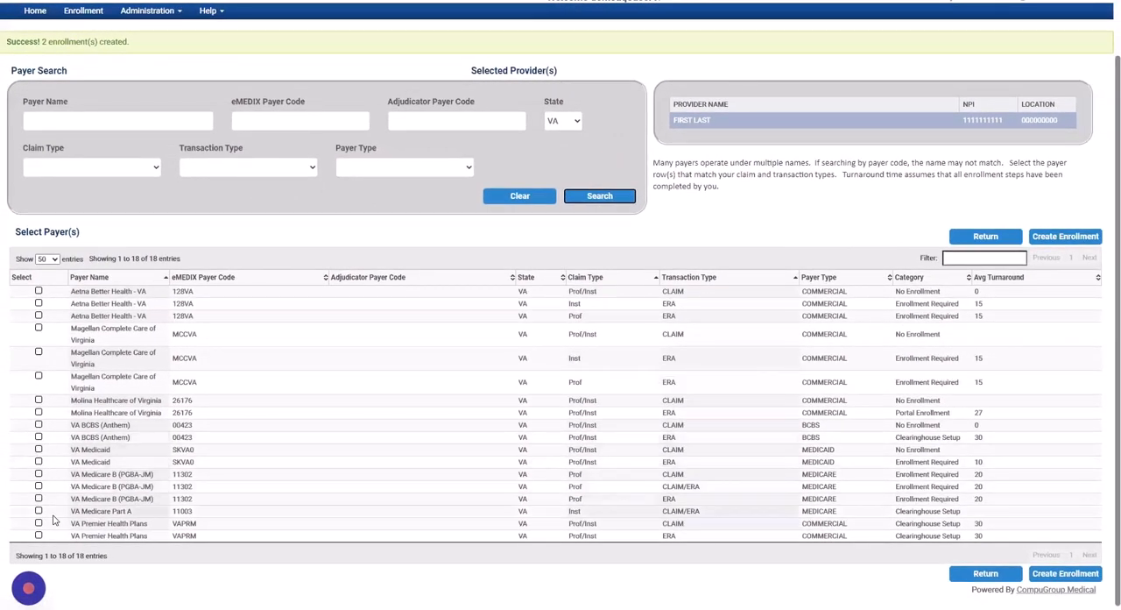
# Compare the Inst and Prof claim types of the Magellan Complete Care of Virginia rows and filter the payer results by "prof"
pyautogui.doubleClick(573, 358)
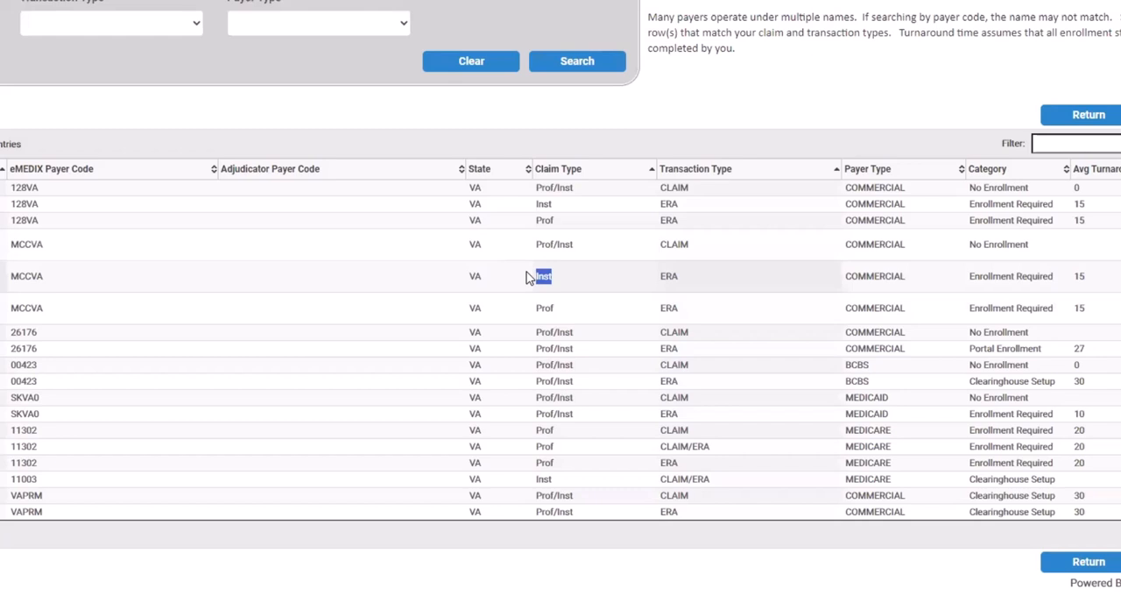
pyautogui.moveTo(532, 295); pyautogui.dragTo(537, 307)
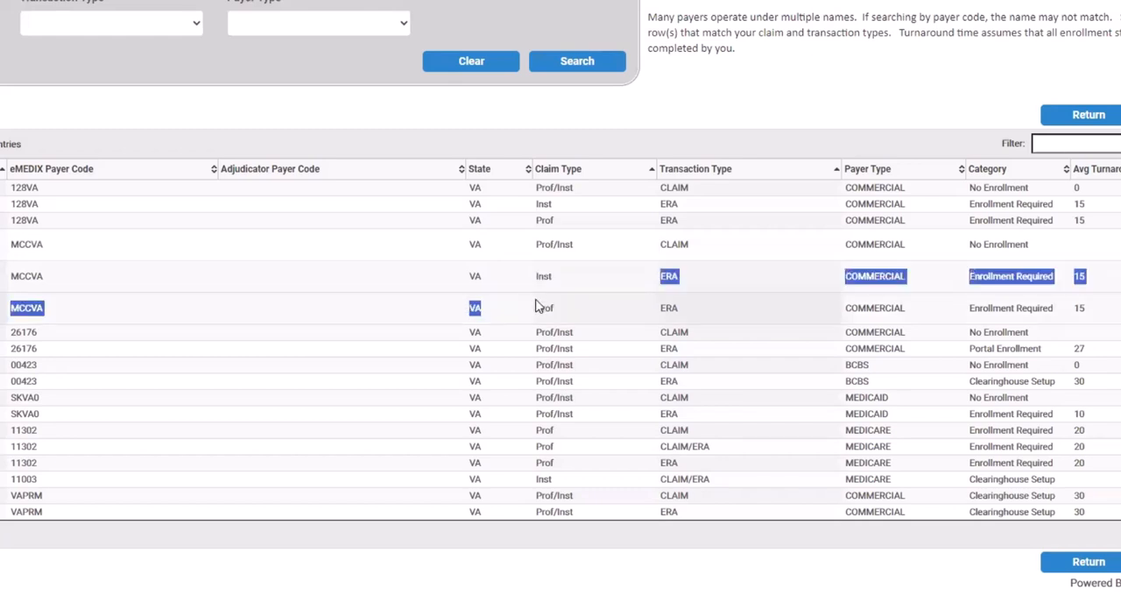
pyautogui.doubleClick(538, 308)
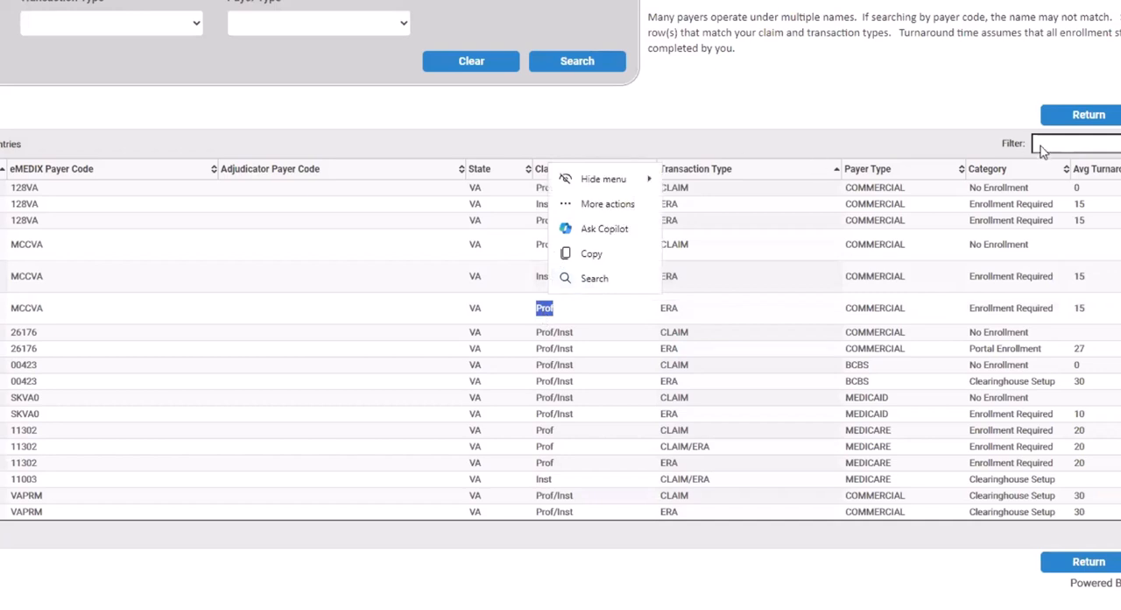
pyautogui.click(980, 147)
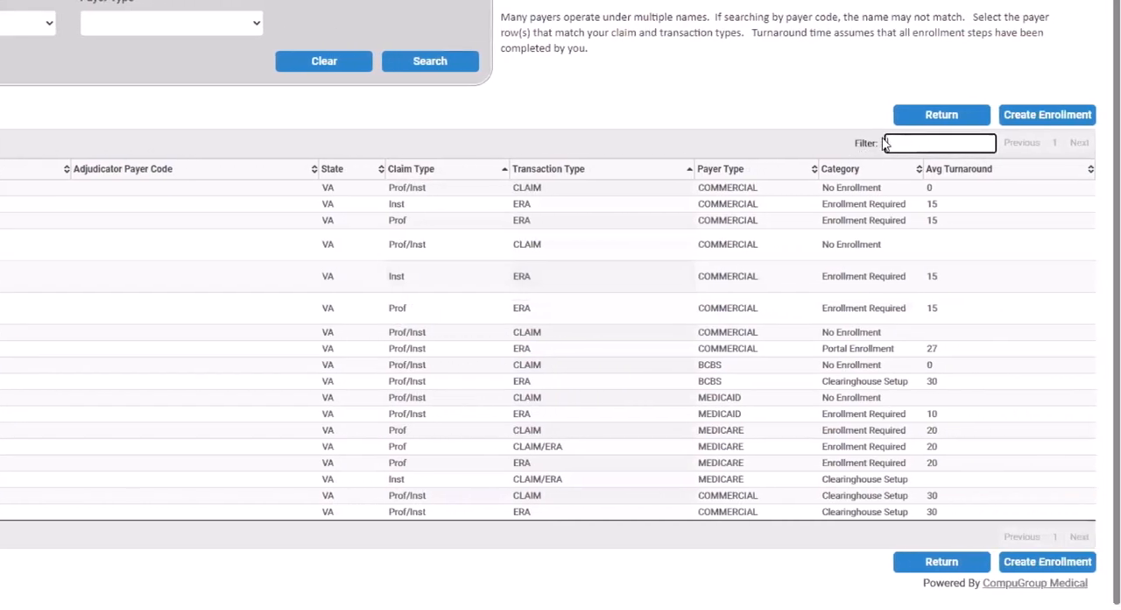
pyautogui.click(967, 144)
pyautogui.write('prof')
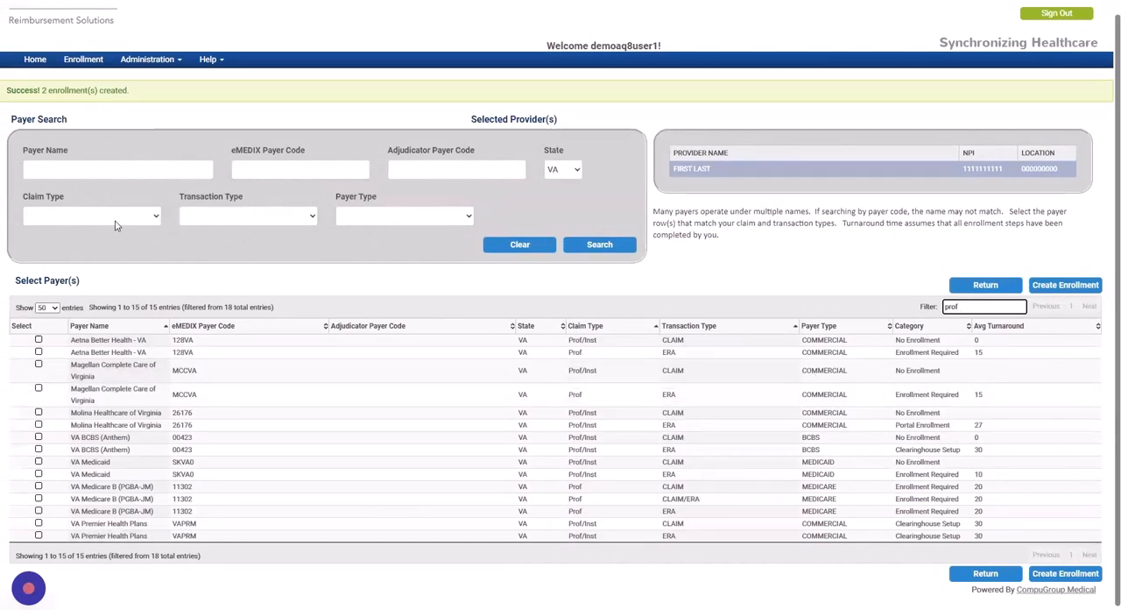
# Set the claim type to Professional, search the VA payers again and check the claim types of the results
pyautogui.click(155, 220)
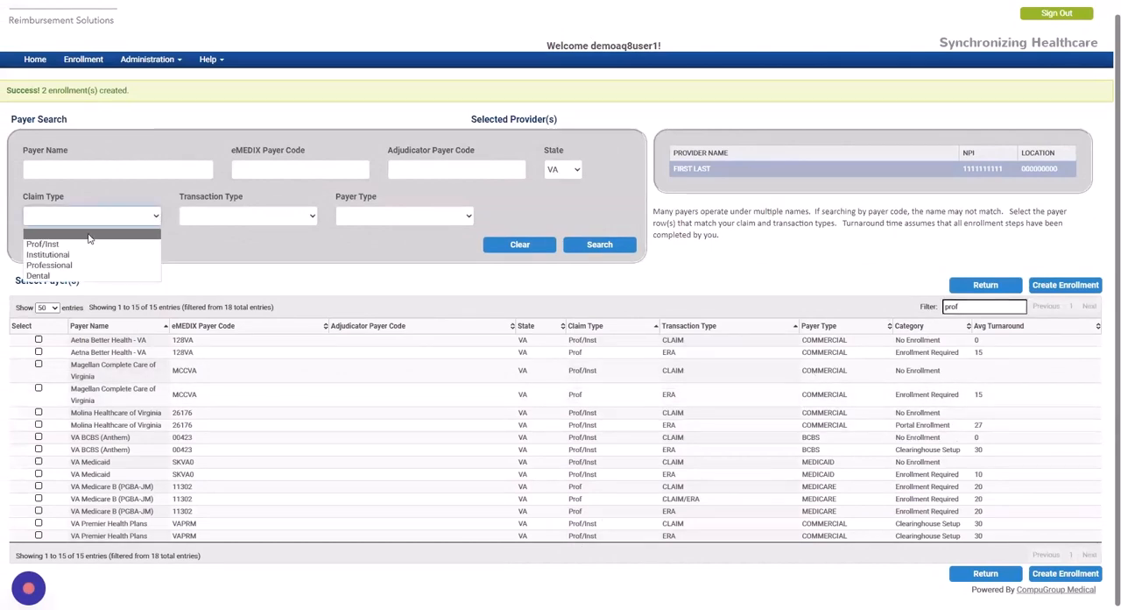
pyautogui.click(49, 266)
pyautogui.click(57, 170)
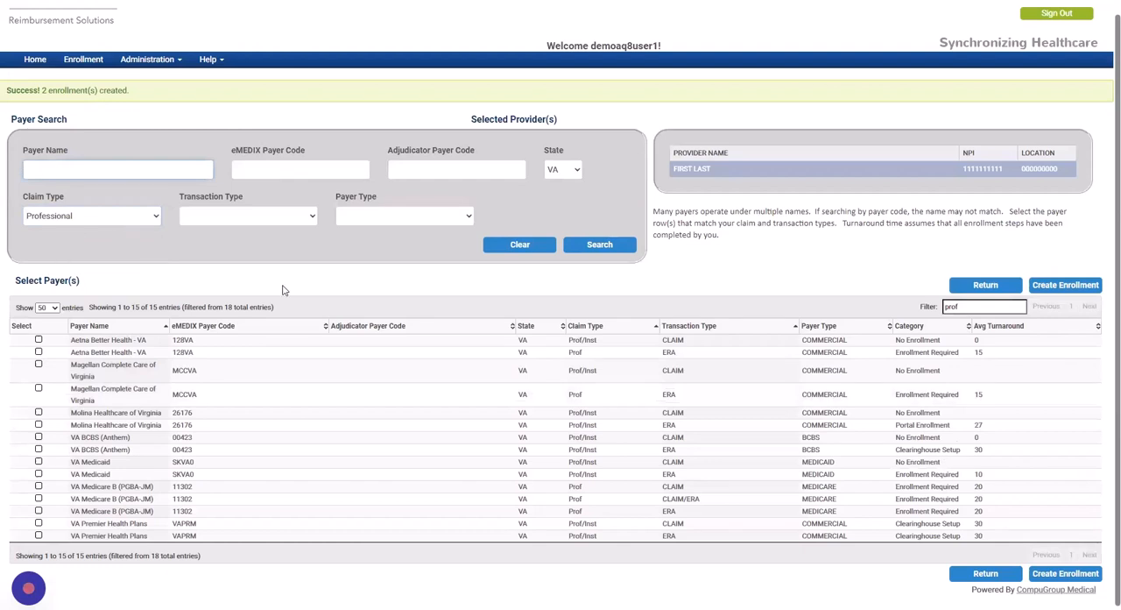
pyautogui.moveTo(132, 308); pyautogui.dragTo(163, 307)
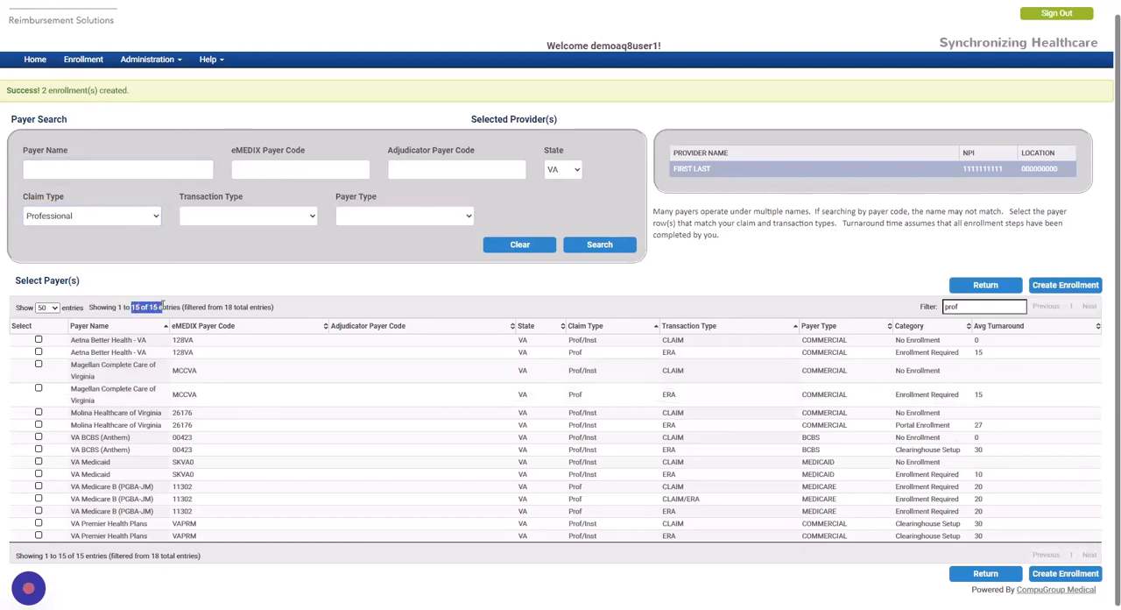
pyautogui.click(571, 248)
pyautogui.click(600, 247)
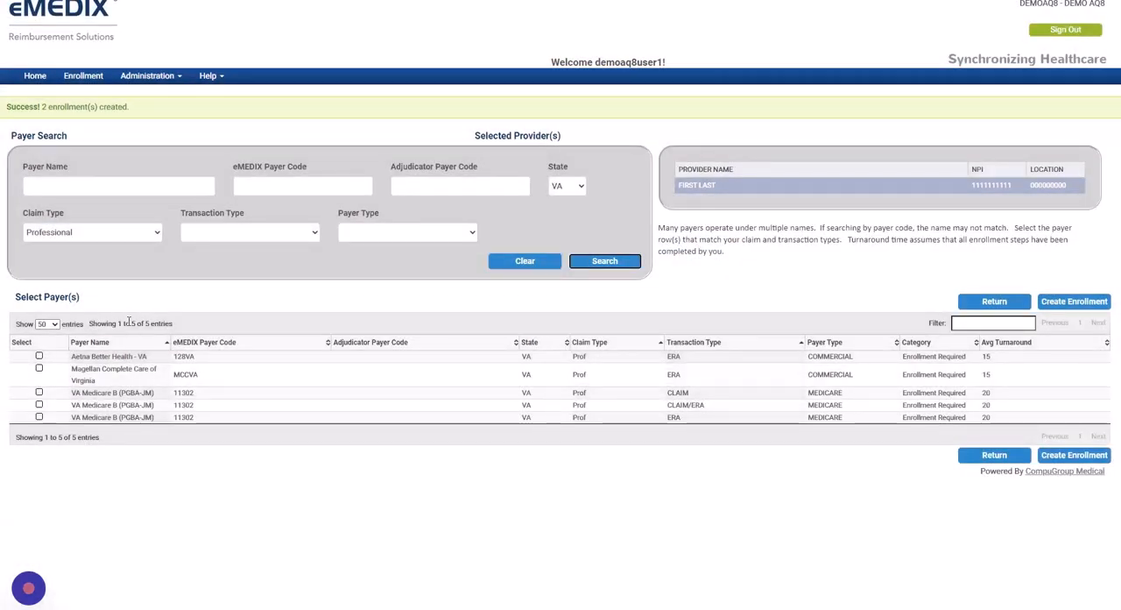
pyautogui.moveTo(129, 323); pyautogui.dragTo(179, 325)
pyautogui.moveTo(587, 357); pyautogui.dragTo(573, 359)
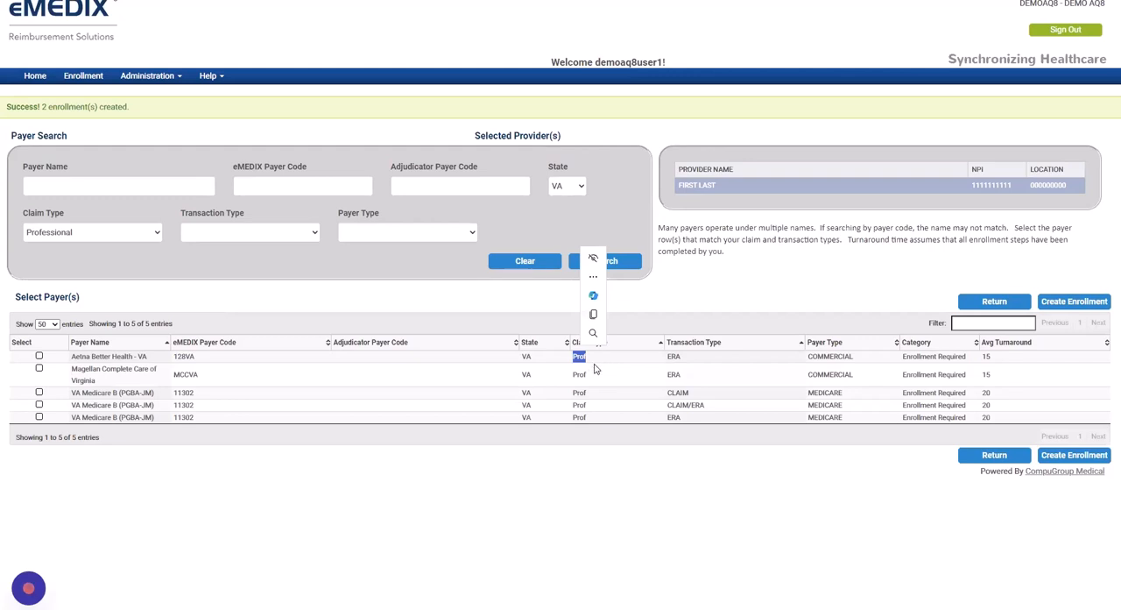
# Set the claim type to Prof/Inst and search the VA payers again
pyautogui.click(65, 237)
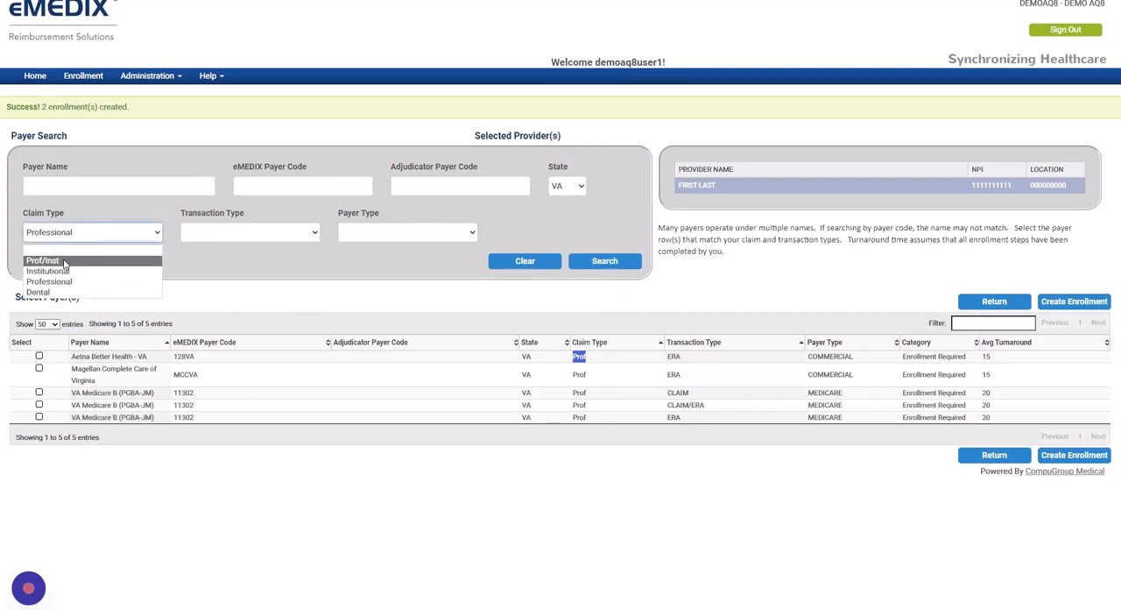
pyautogui.click(64, 261)
pyautogui.click(605, 260)
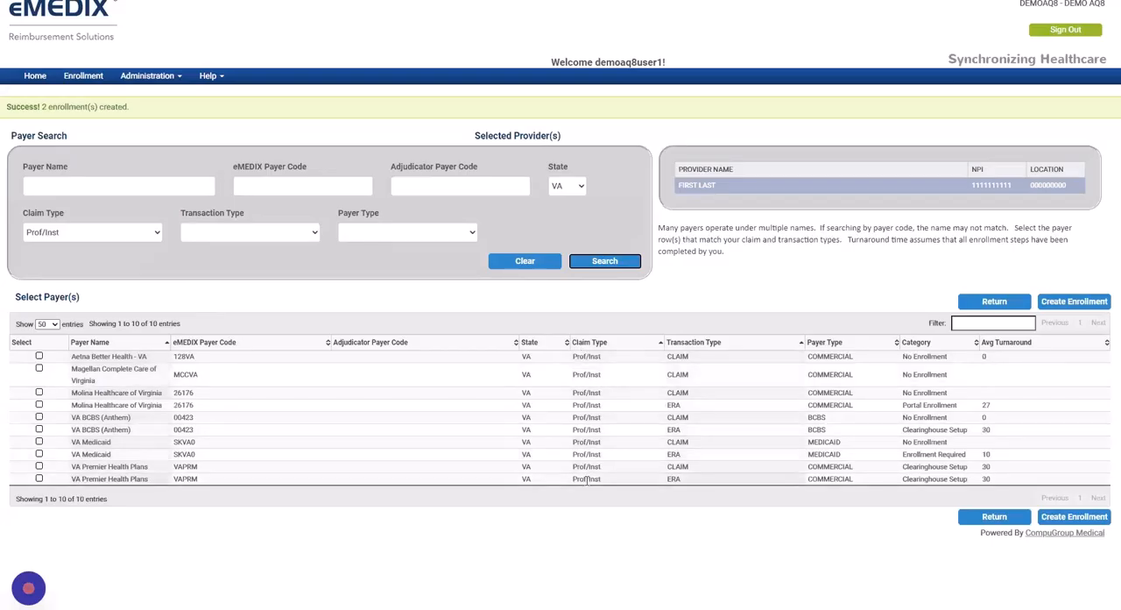
# Remove the claim type, search all VA payers again and filter the results by "prof"
pyautogui.click(75, 234)
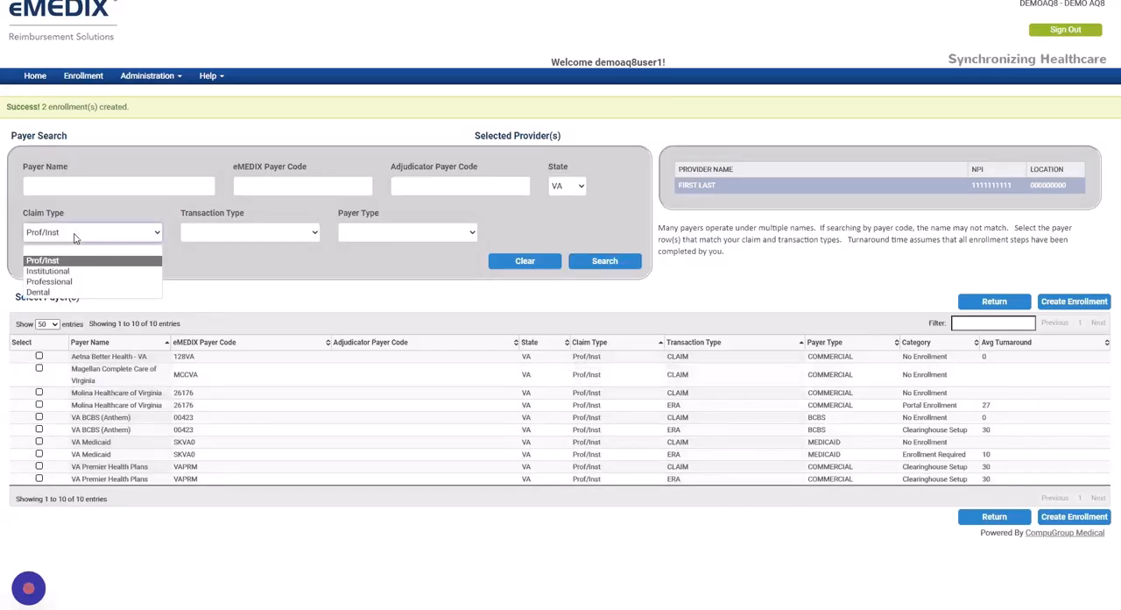
pyautogui.click(72, 253)
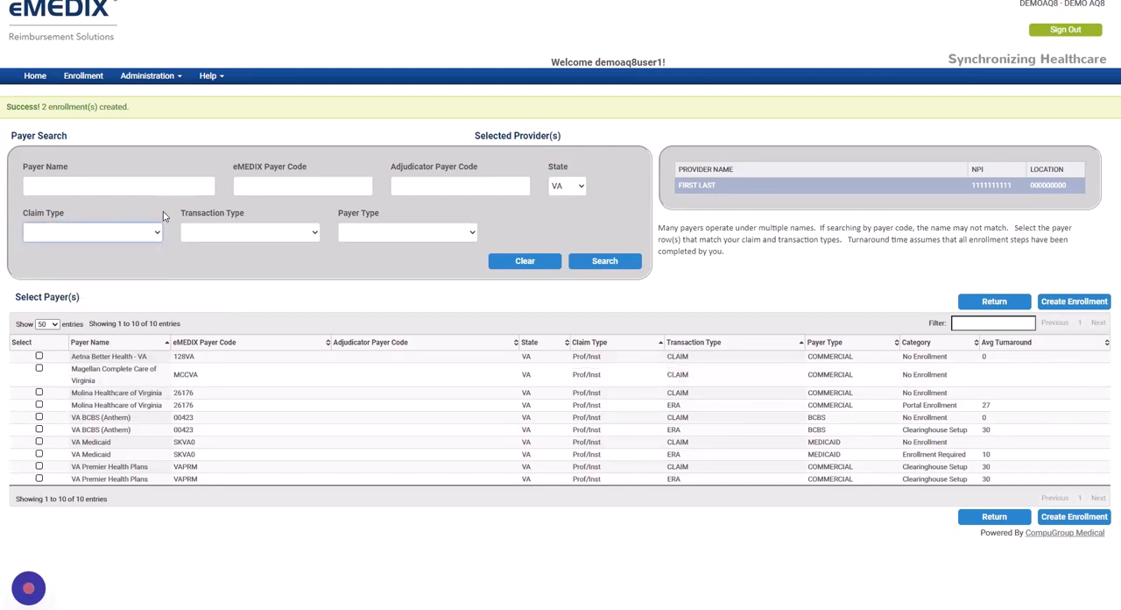
pyautogui.click(612, 264)
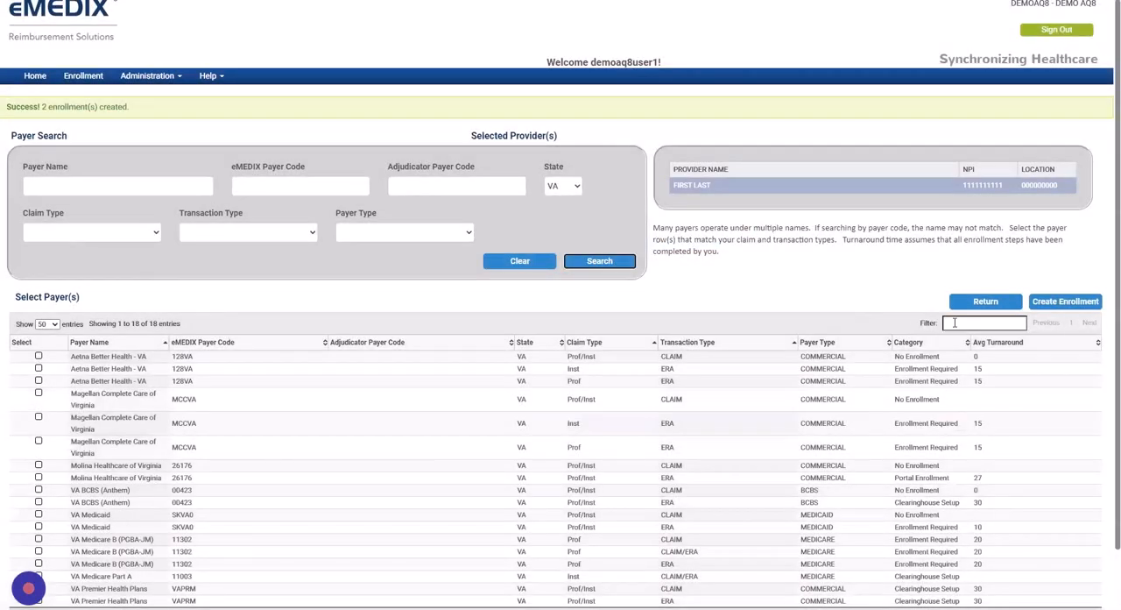
pyautogui.click(955, 322)
pyautogui.write('prof')
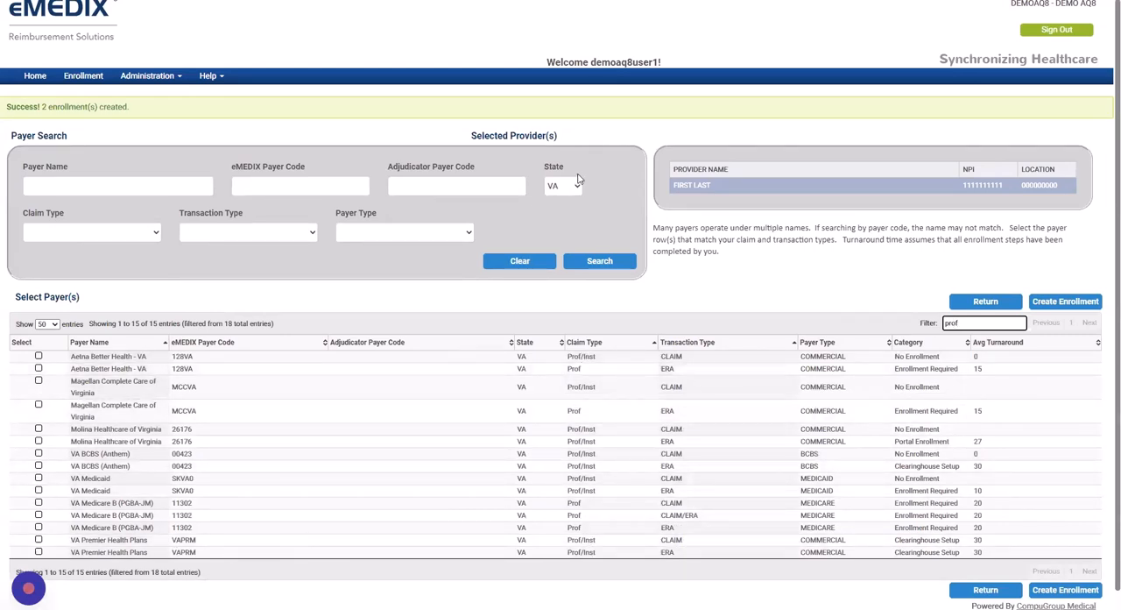
# Remove the VA state and clear the payer search criteria
pyautogui.click(577, 190)
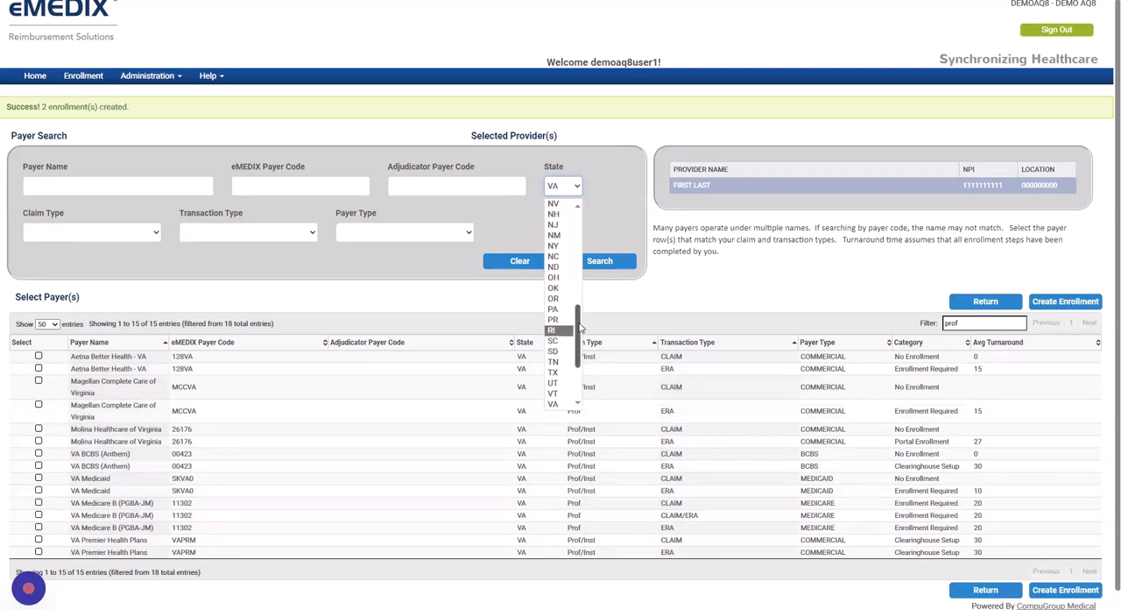
pyautogui.moveTo(580, 327); pyautogui.dragTo(572, 208)
pyautogui.click(565, 207)
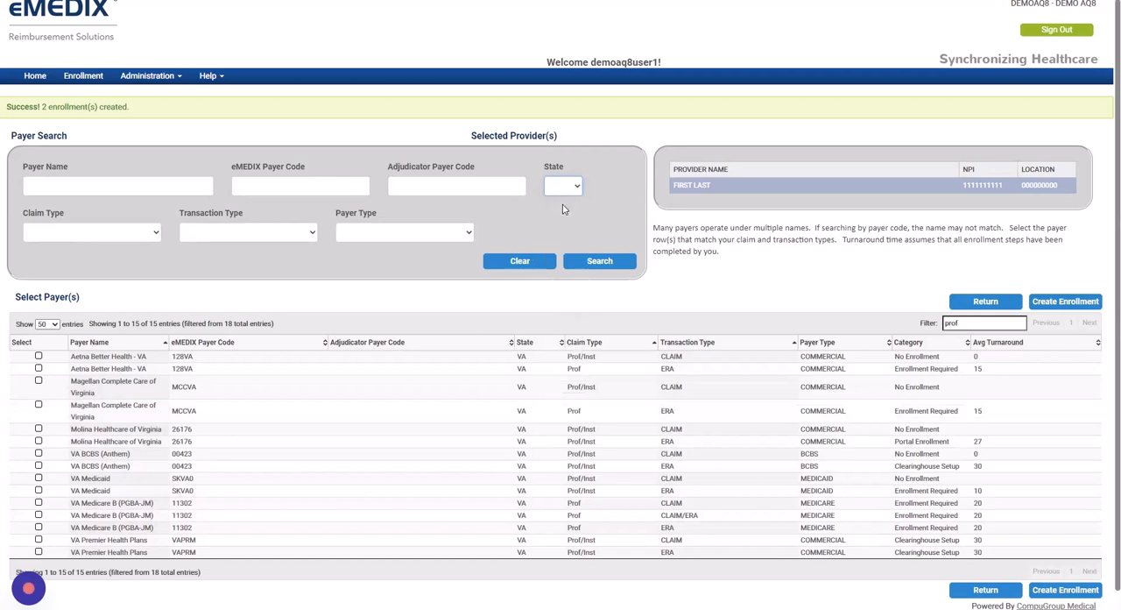
pyautogui.click(522, 261)
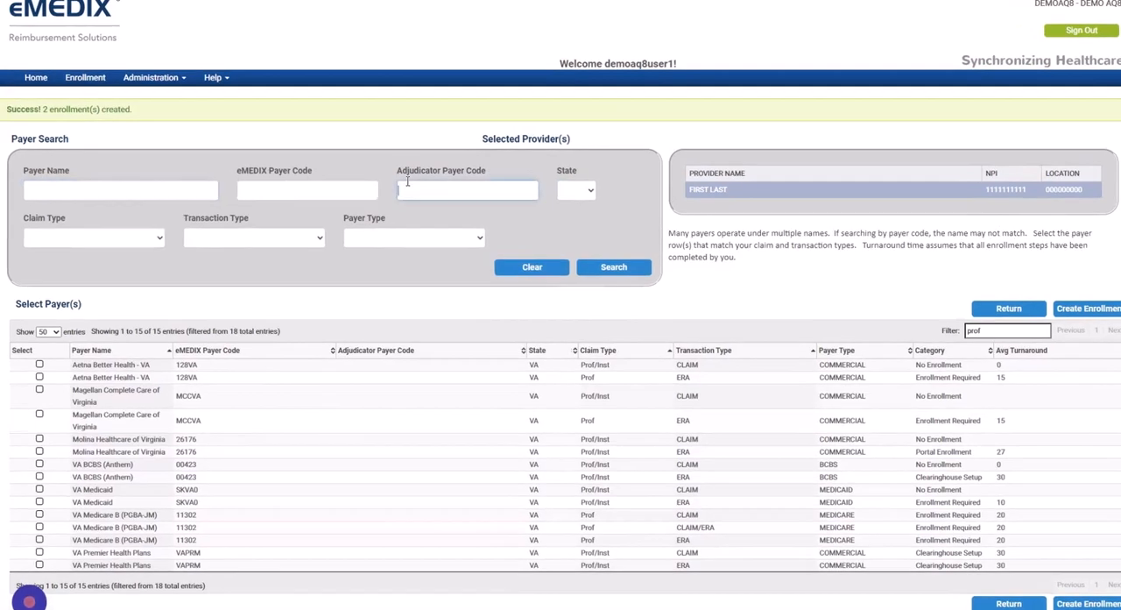
# Search for payers with adjudicator payer code 87726
pyautogui.click(418, 187)
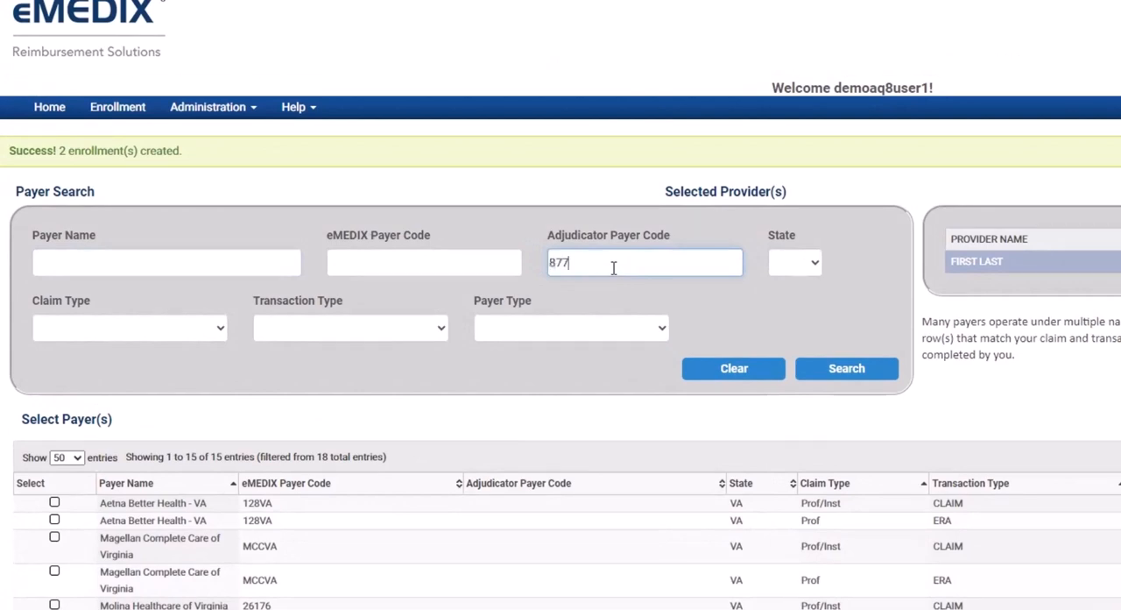
pyautogui.click(847, 370)
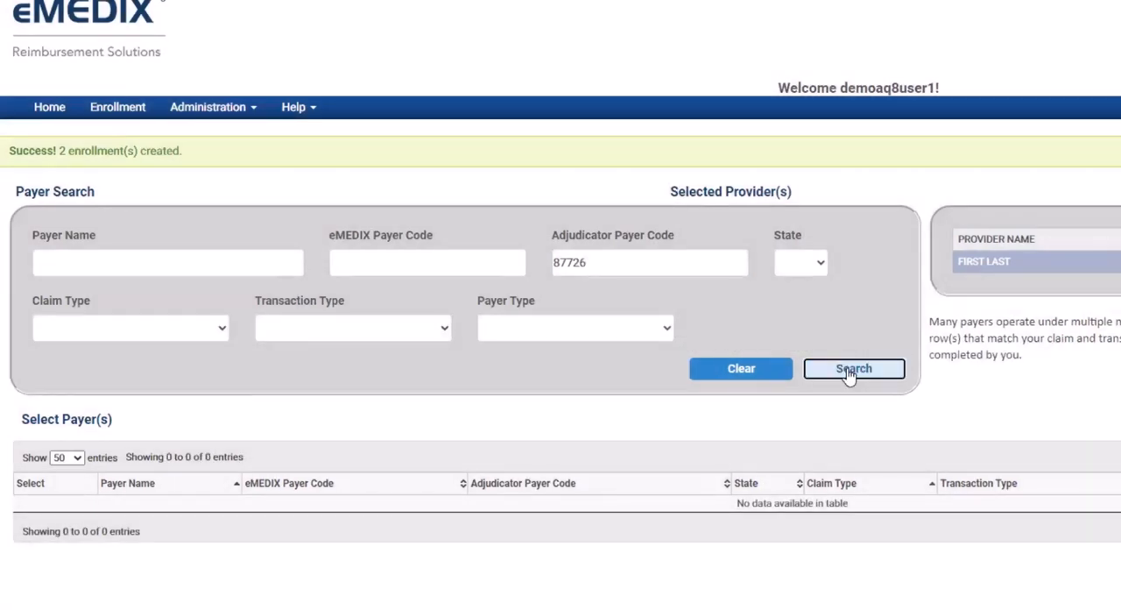
pyautogui.click(847, 368)
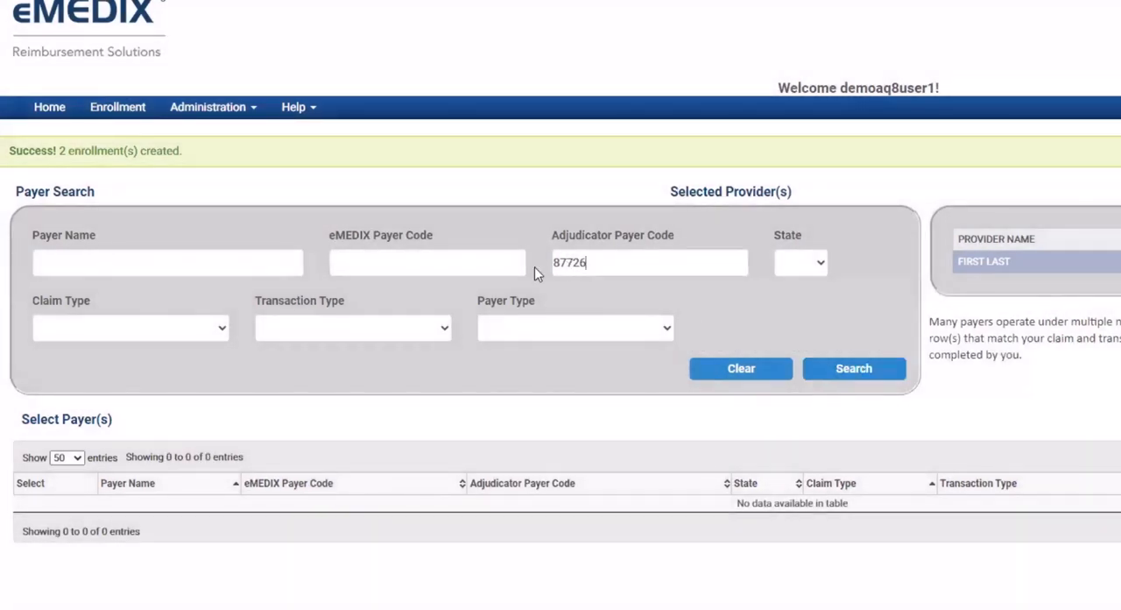
pyautogui.doubleClick(565, 264)
pyautogui.click(872, 371)
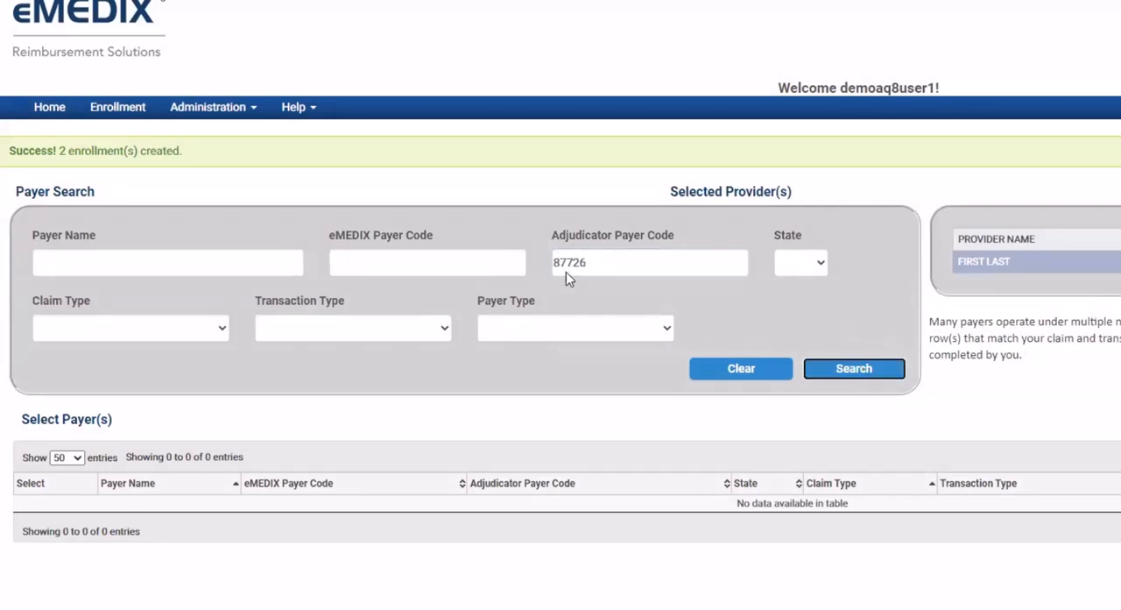
# Remove the adjudicator payer code and search for eMEDIX payer code 87726 instead
pyautogui.moveTo(582, 266); pyautogui.dragTo(482, 266)
pyautogui.press('BackSpace')
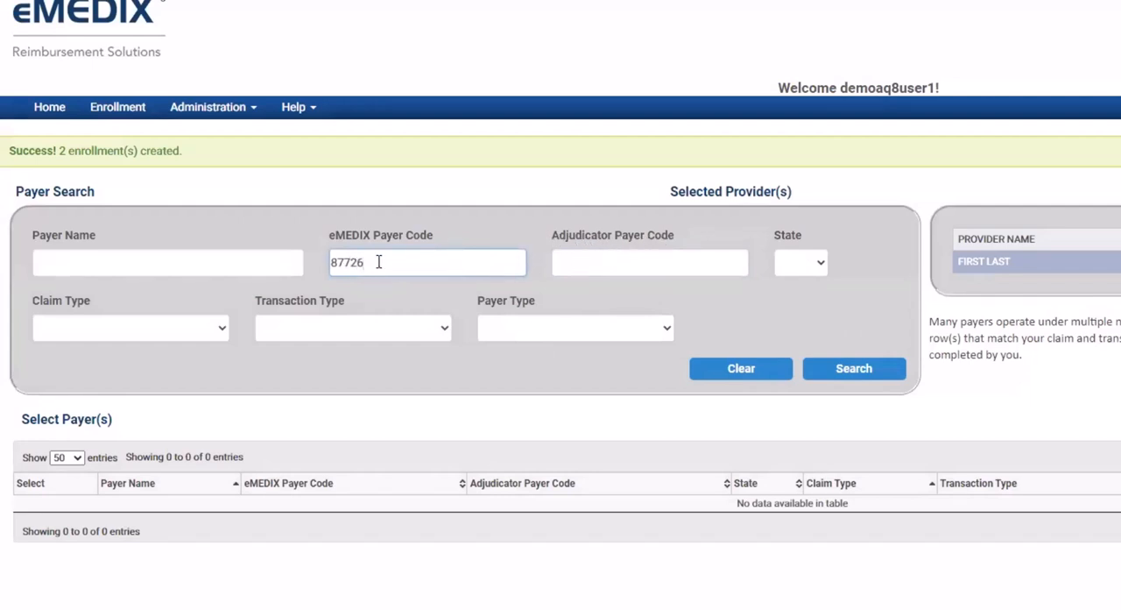
pyautogui.moveTo(366, 262); pyautogui.dragTo(319, 266)
pyautogui.click(862, 369)
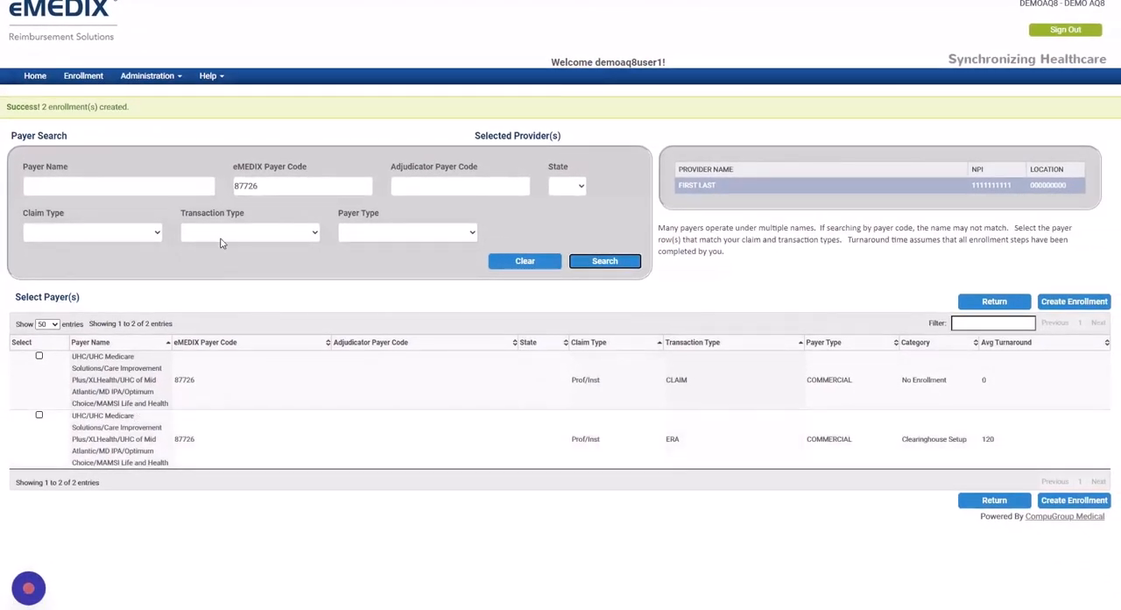
# Clear the eMEDIX payer code and search for payers named UHC
pyautogui.moveTo(259, 185); pyautogui.dragTo(222, 194)
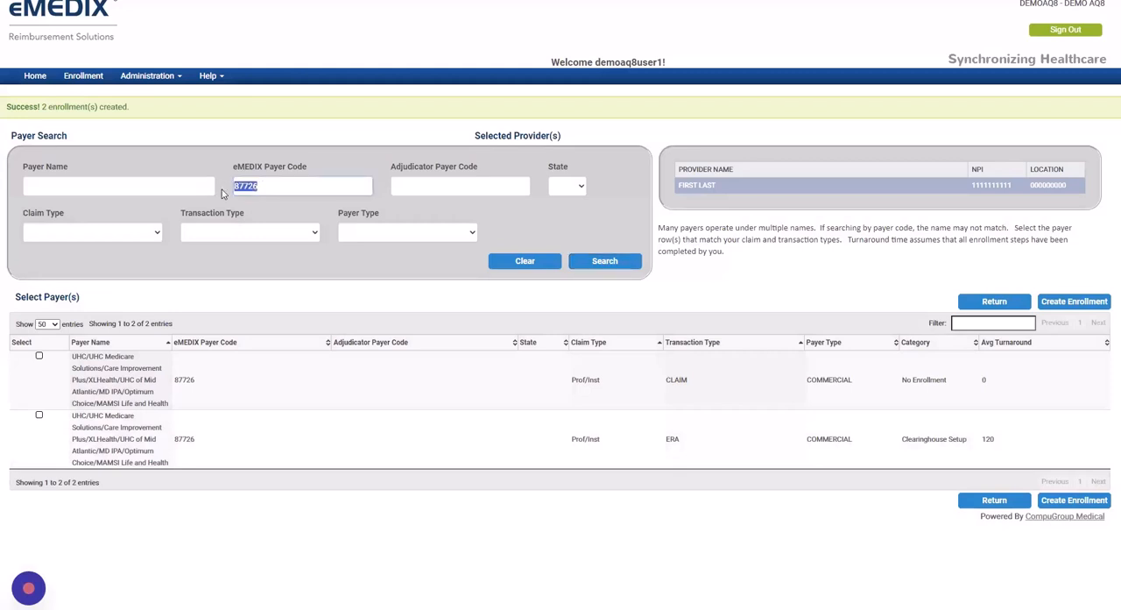
pyautogui.press('BackSpace')
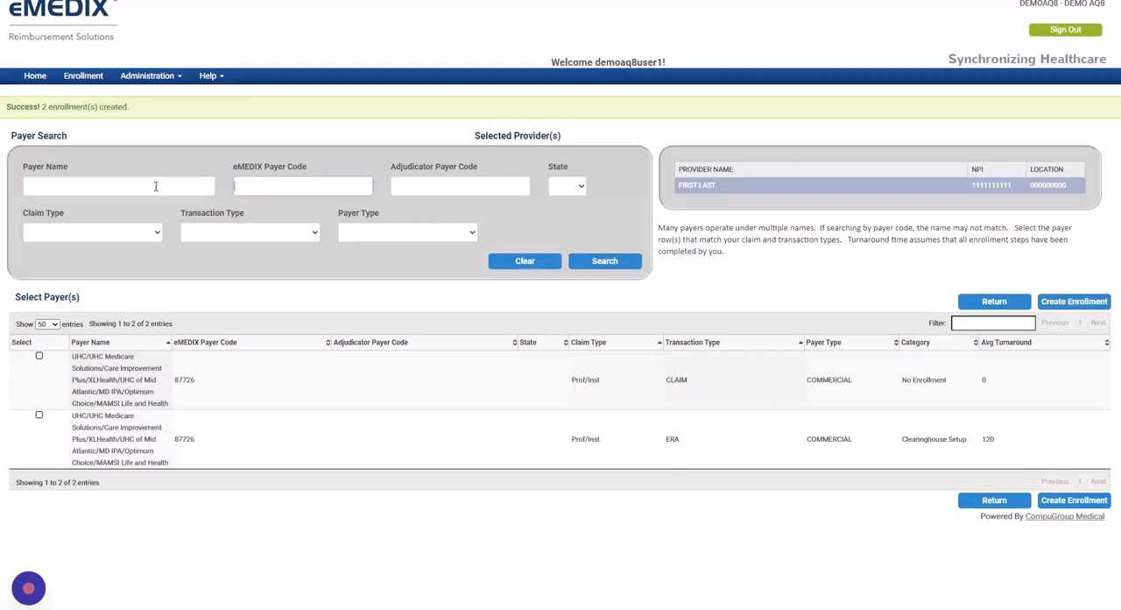
pyautogui.click(511, 265)
pyautogui.click(76, 190)
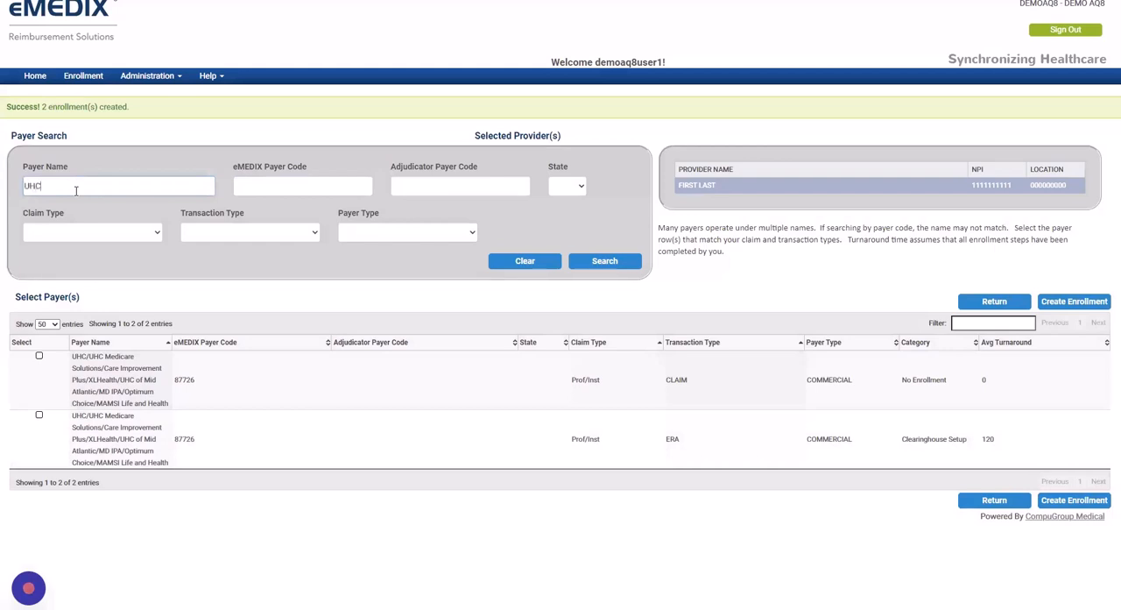
pyautogui.moveTo(43, 185); pyautogui.dragTo(16, 190)
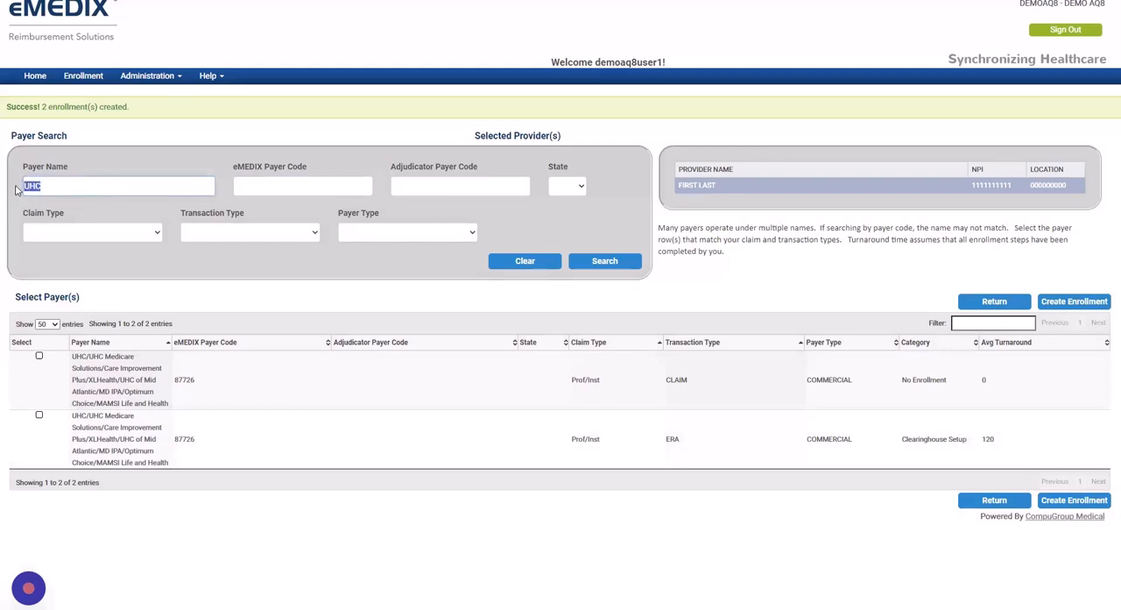
pyautogui.click(604, 261)
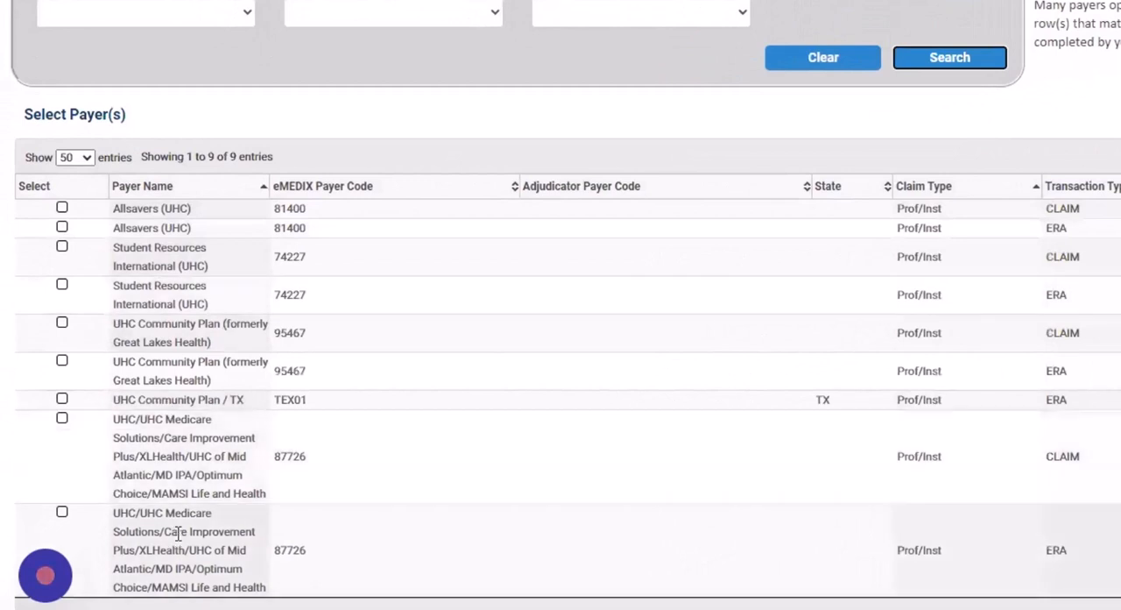
# Select both UHC/UHC Medicare Solutions rows with payer code 87726, CLAIM and ERA, and create their enrollments
pyautogui.moveTo(114, 207); pyautogui.dragTo(198, 226)
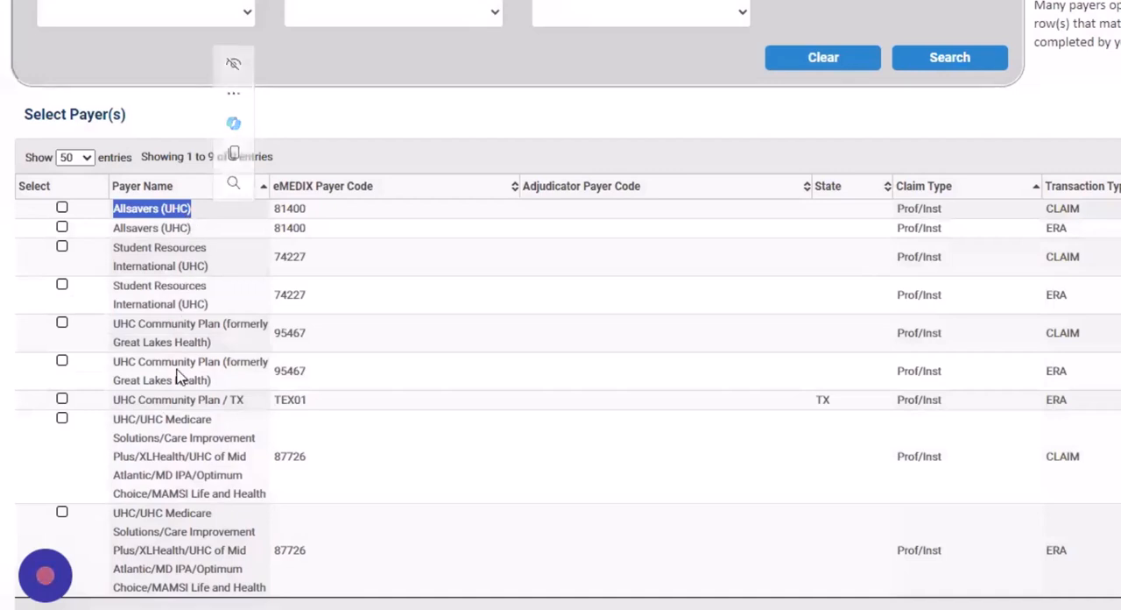
pyautogui.moveTo(115, 324); pyautogui.dragTo(224, 326)
pyautogui.scroll(-1, 226, 485)
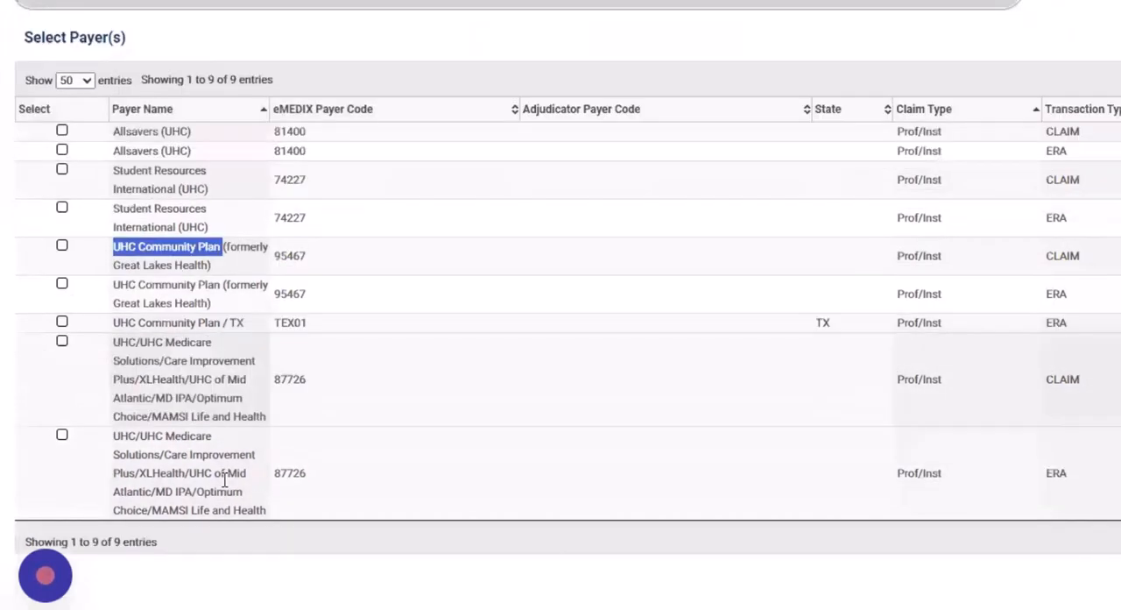
pyautogui.moveTo(307, 361); pyautogui.dragTo(267, 368)
pyautogui.click(277, 373)
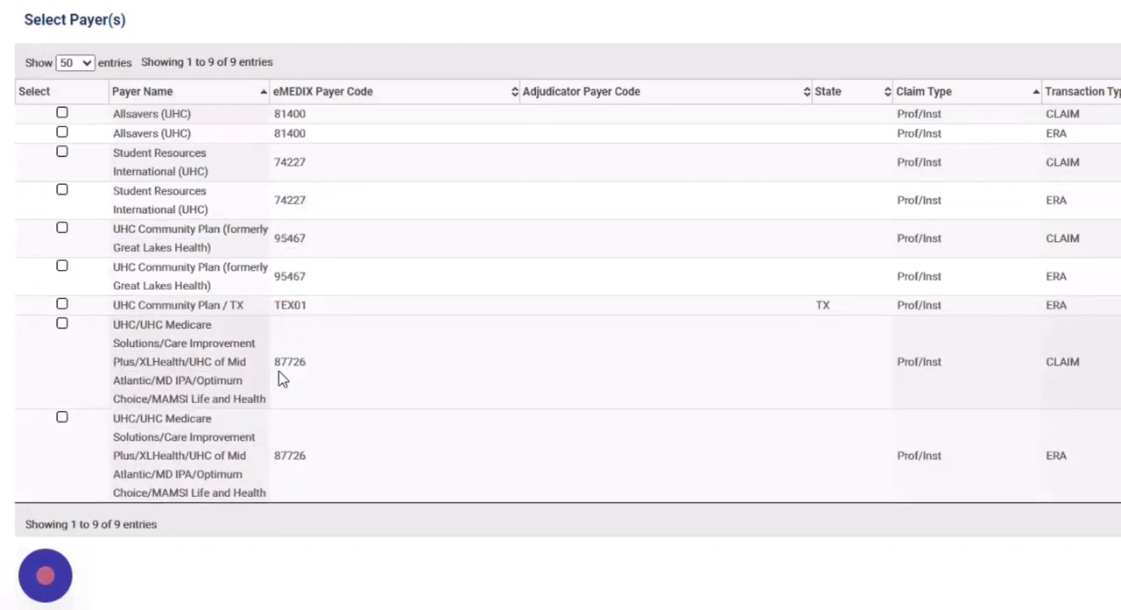
pyautogui.click(62, 325)
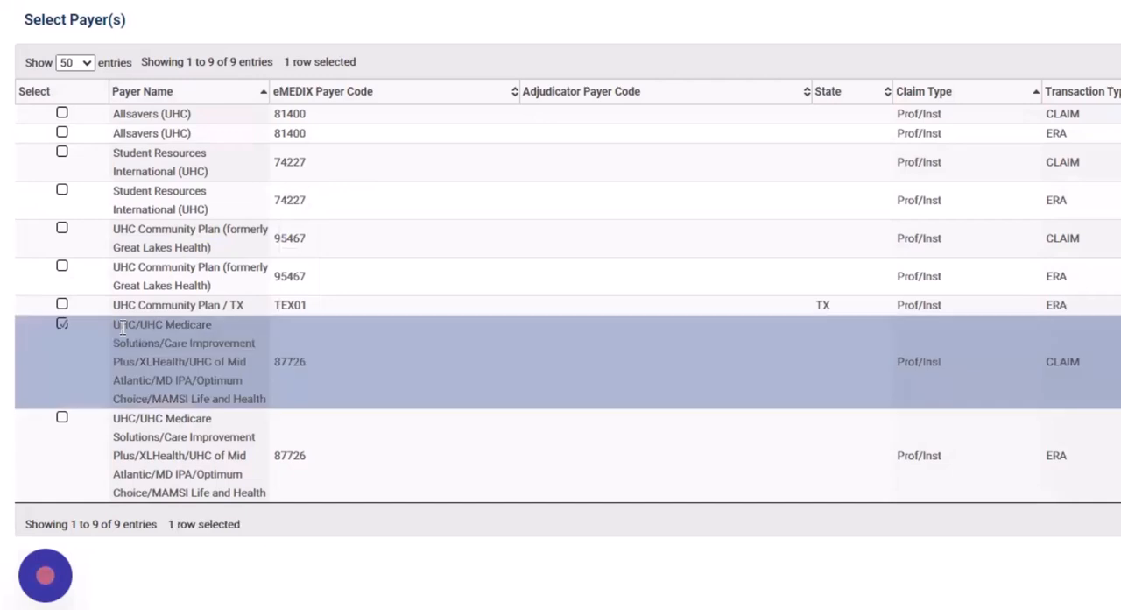
pyautogui.moveTo(115, 326); pyautogui.dragTo(141, 324)
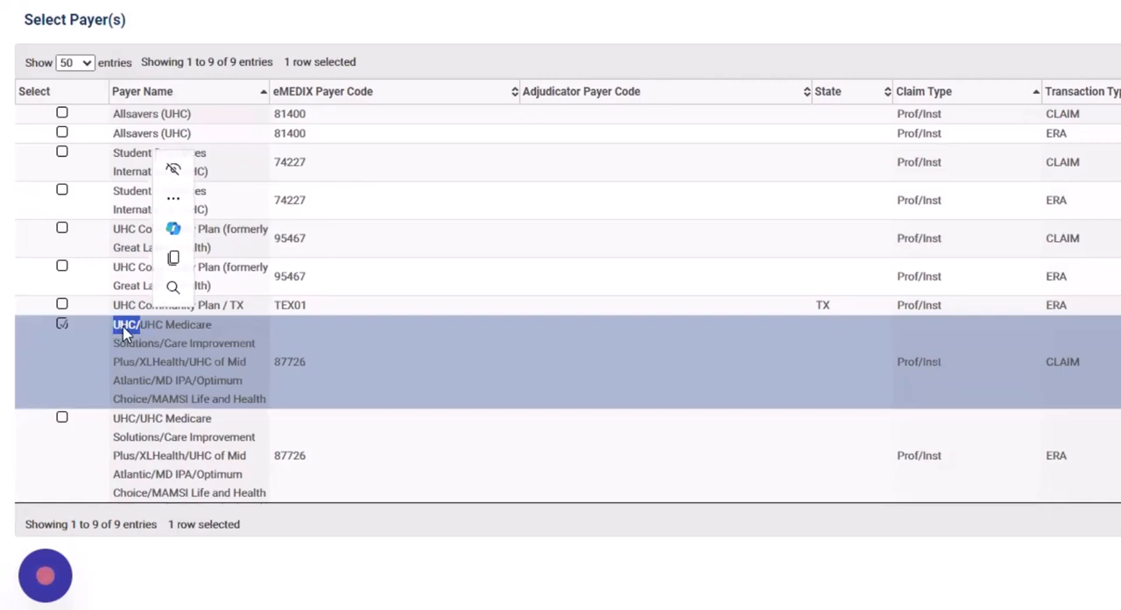
pyautogui.moveTo(147, 326); pyautogui.dragTo(219, 346)
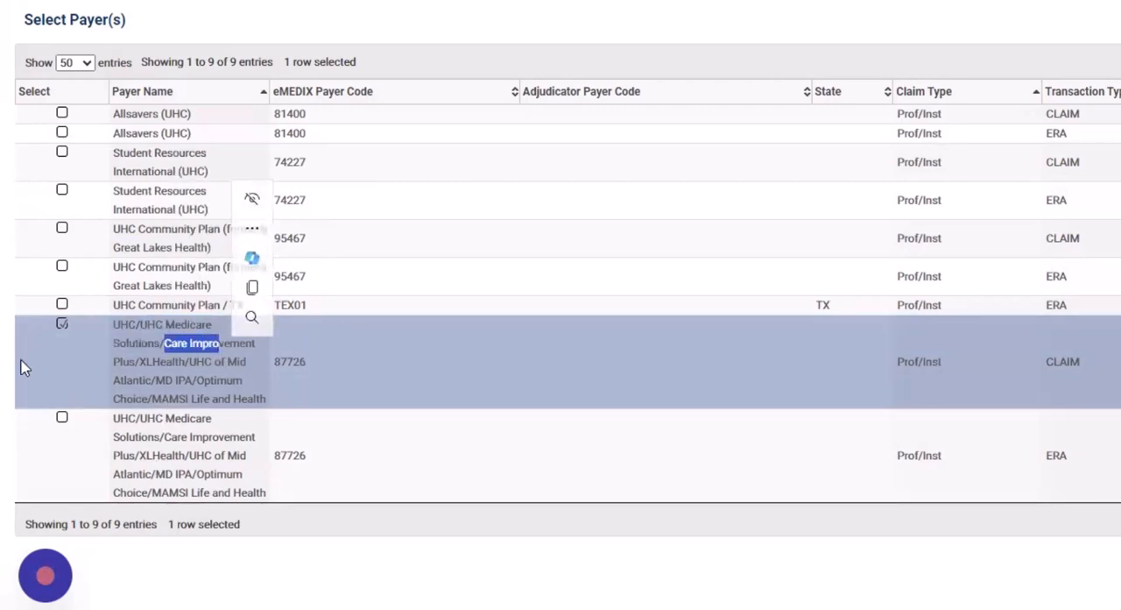
pyautogui.click(61, 417)
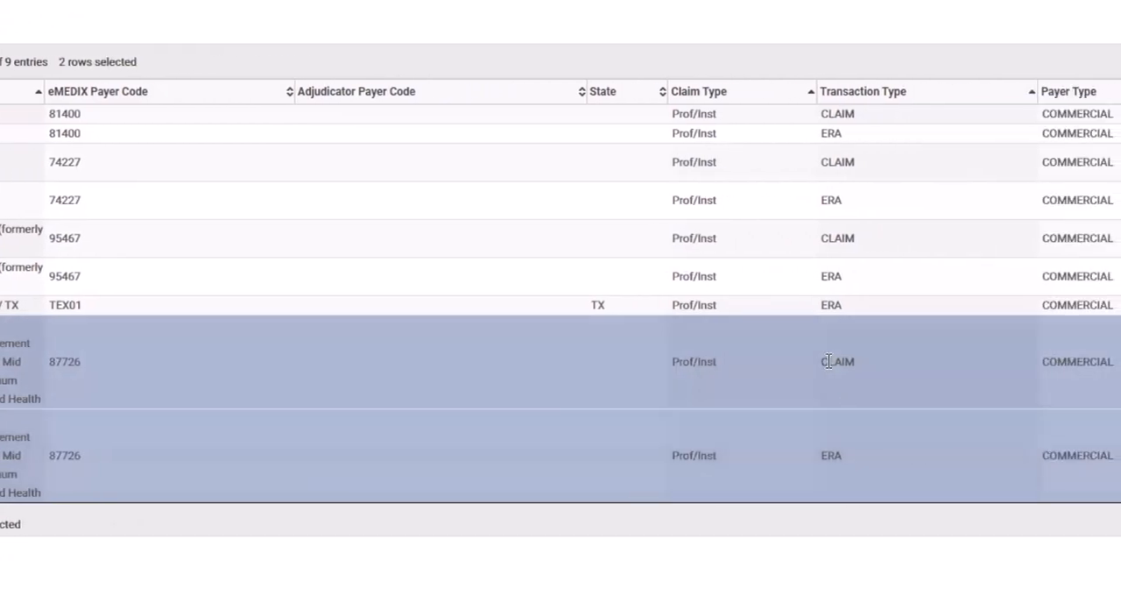
pyautogui.moveTo(828, 361); pyautogui.dragTo(898, 363)
pyautogui.moveTo(820, 456); pyautogui.dragTo(853, 461)
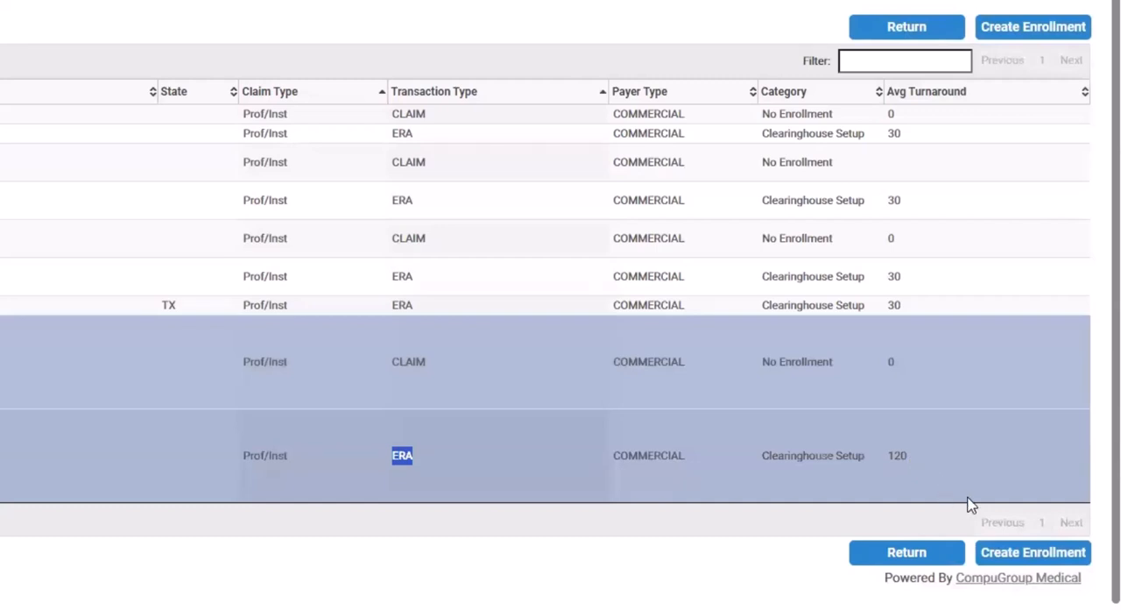
pyautogui.click(1016, 555)
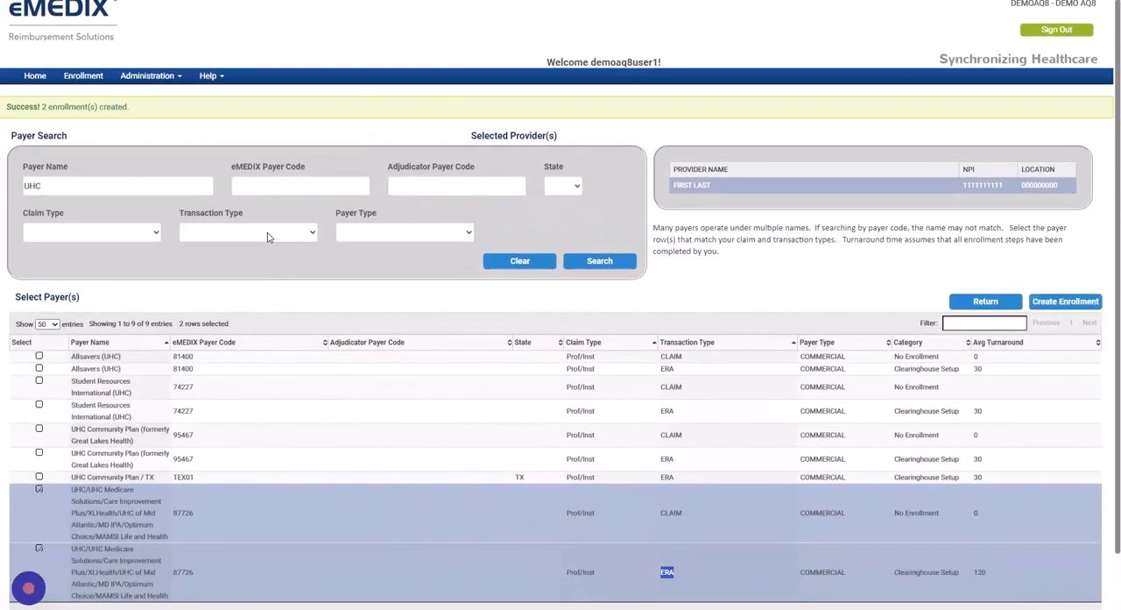
pyautogui.moveTo(131, 106); pyautogui.dragTo(25, 114)
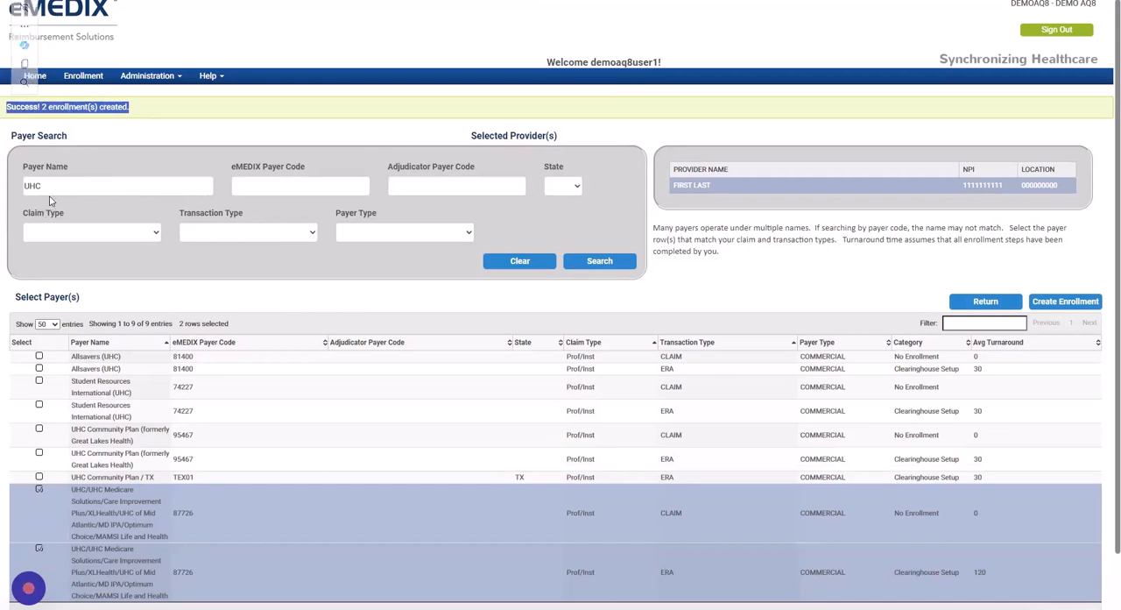
# Search for payers named "cigna" and filter the results by "prof"
pyautogui.moveTo(53, 186); pyautogui.dragTo(10, 185)
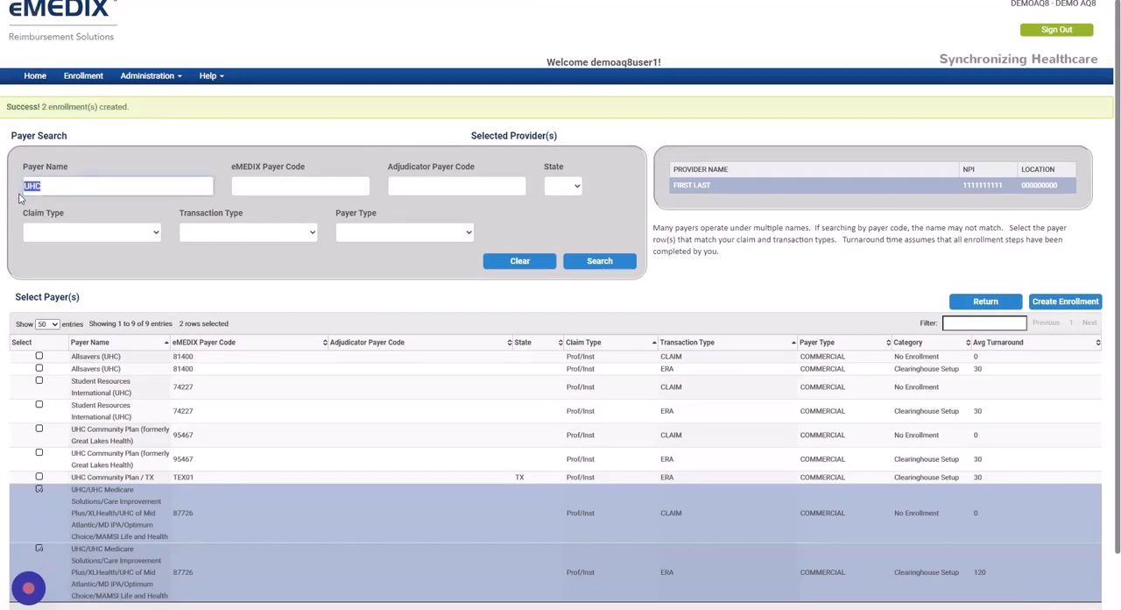
pyautogui.write('cigna')
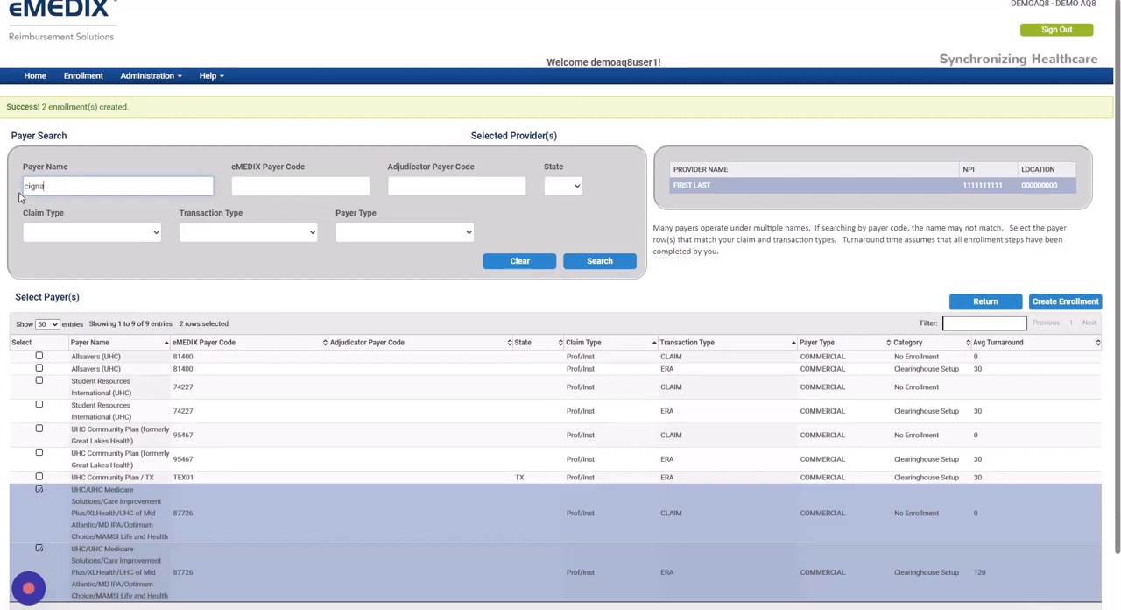
pyautogui.click(600, 260)
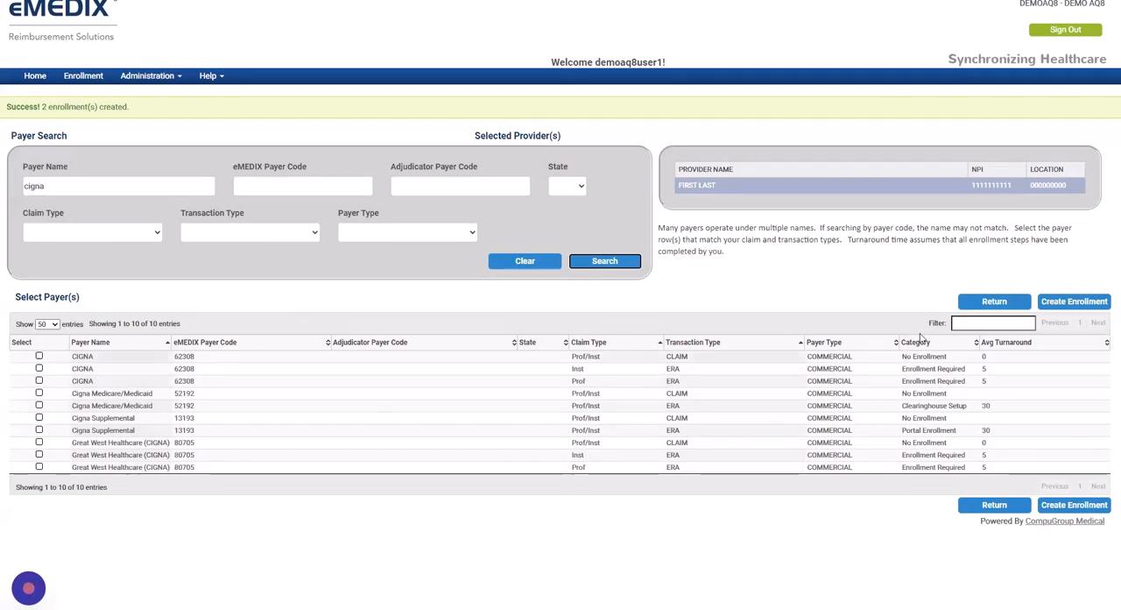
pyautogui.click(966, 324)
pyautogui.write('prof')
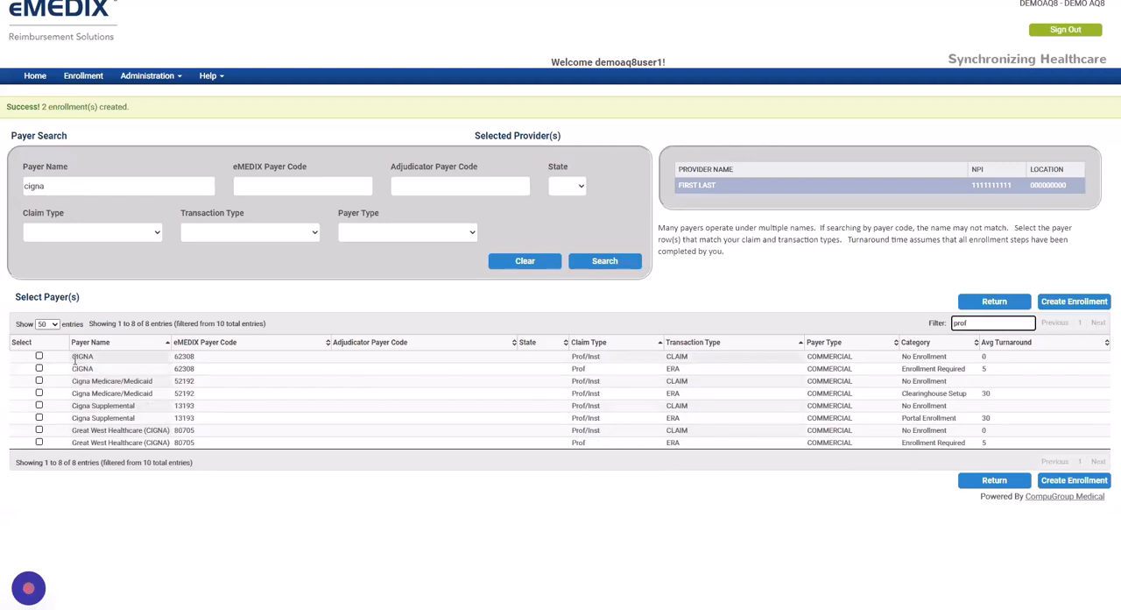
# Select both CIGNA rows with payer code 62308, CLAIM and ERA, and create their enrollments
pyautogui.click(38, 357)
pyautogui.click(38, 369)
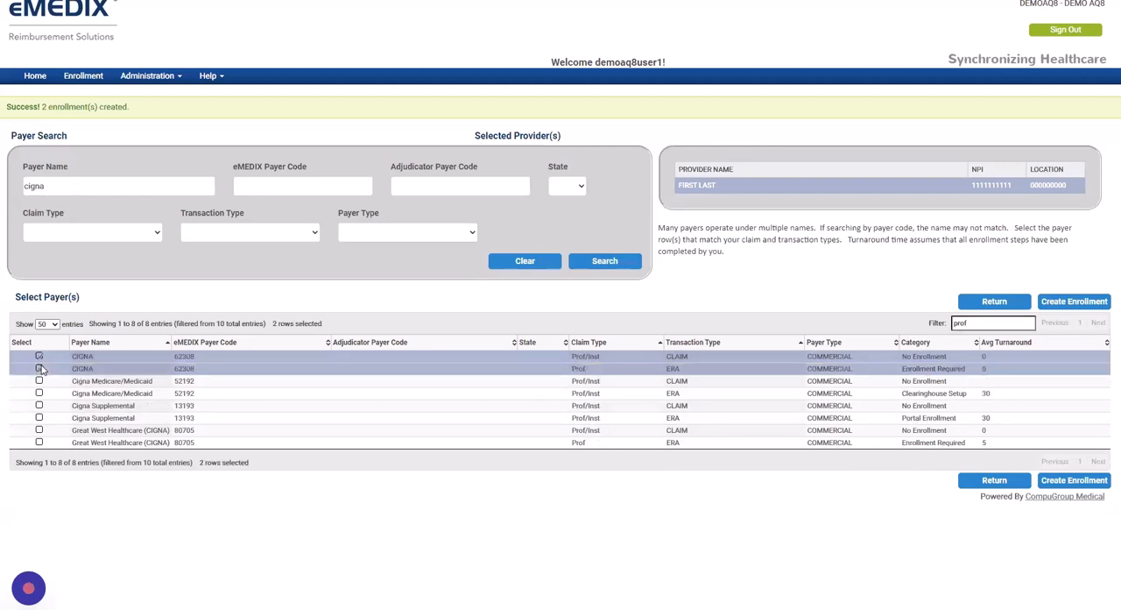
pyautogui.click(1074, 301)
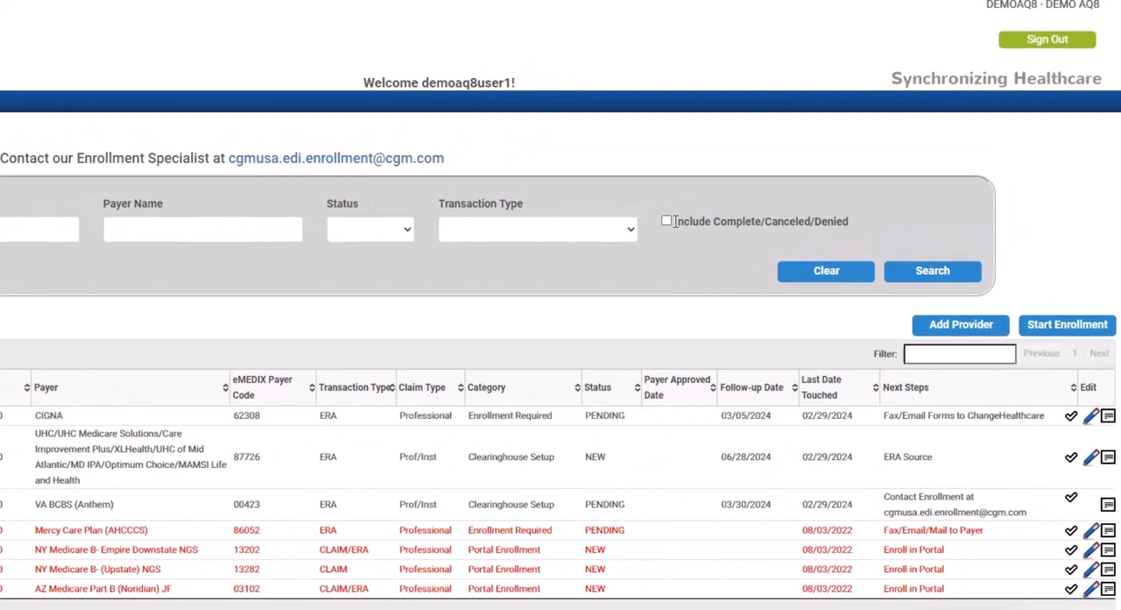
# Search the enrollment list with complete, canceled and denied enrollments included
pyautogui.moveTo(674, 221); pyautogui.dragTo(760, 219)
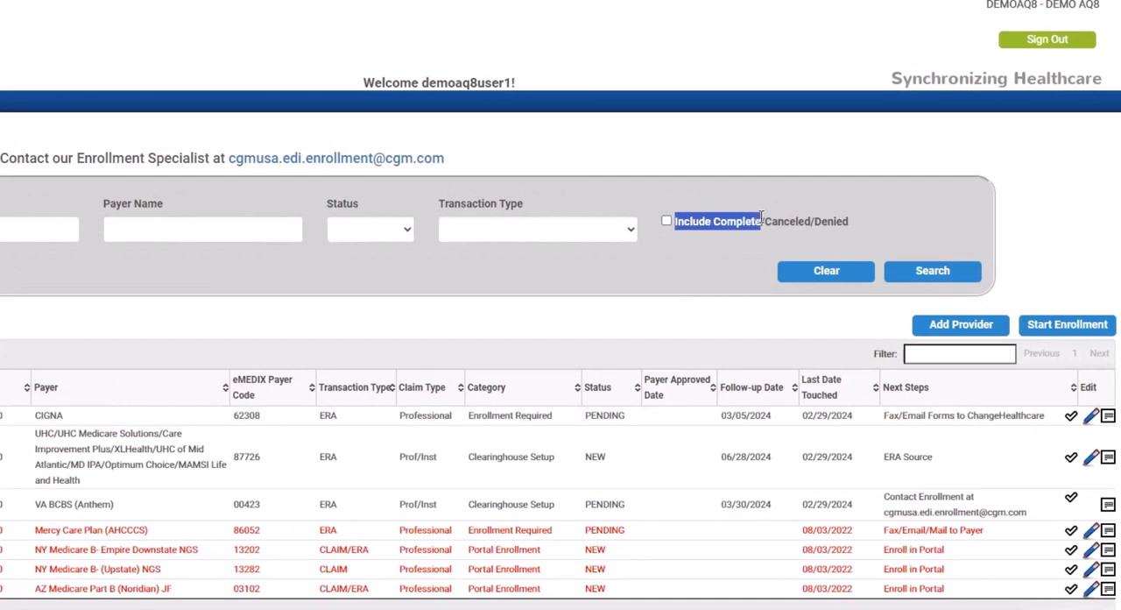
pyautogui.click(666, 221)
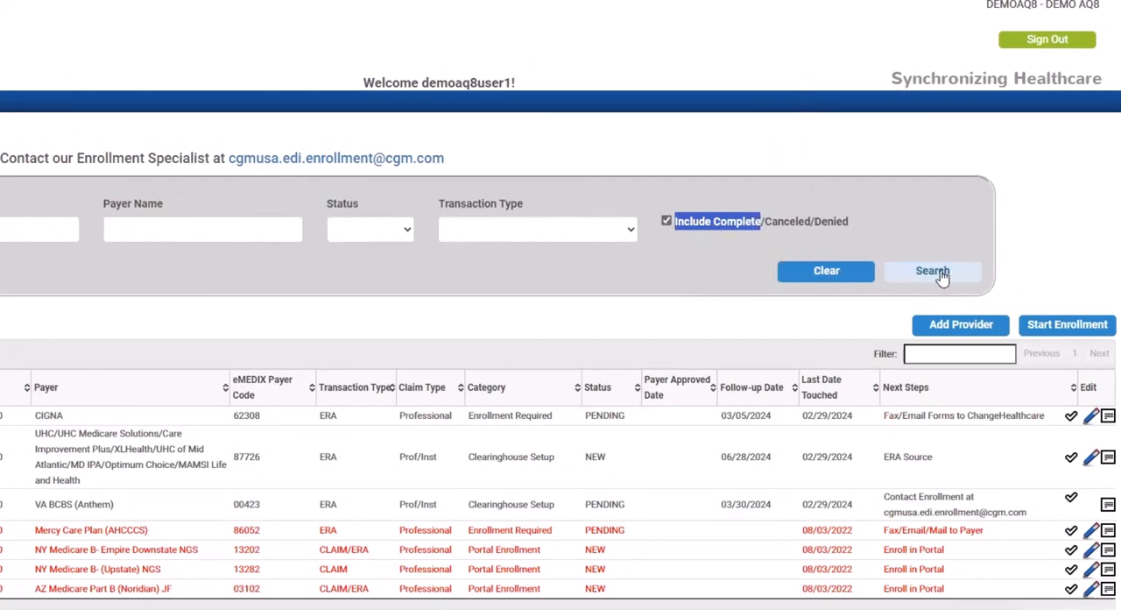
pyautogui.click(939, 274)
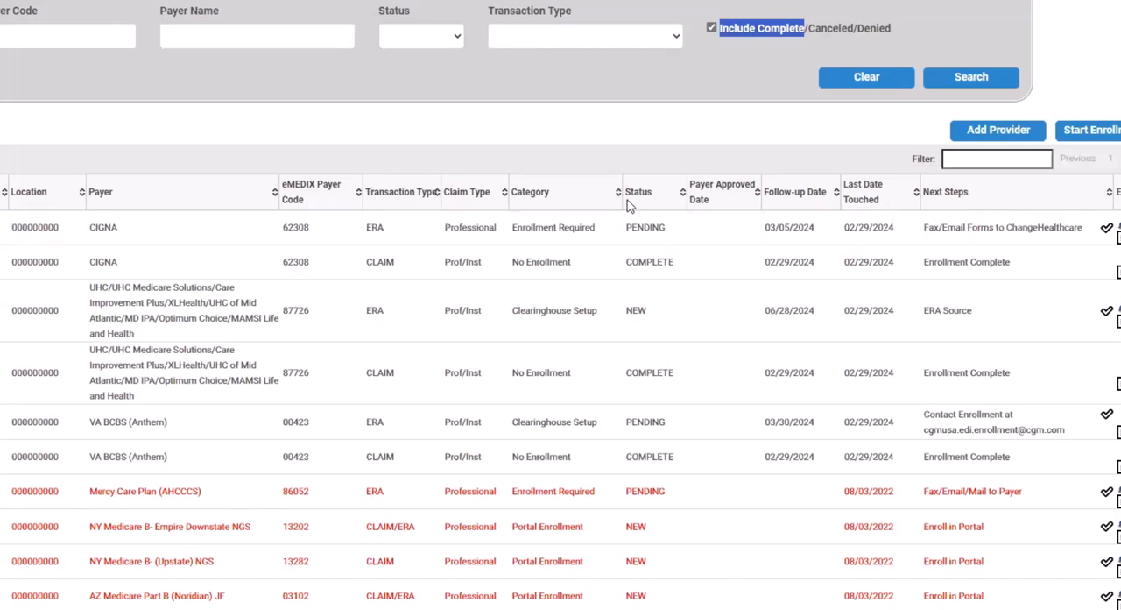
# Examine the statuses and eMEDIX payer codes of the CIGNA, UHC and VA BCBS claim and ERA enrollments
pyautogui.moveTo(627, 228); pyautogui.dragTo(669, 228)
pyautogui.moveTo(626, 262); pyautogui.dragTo(682, 264)
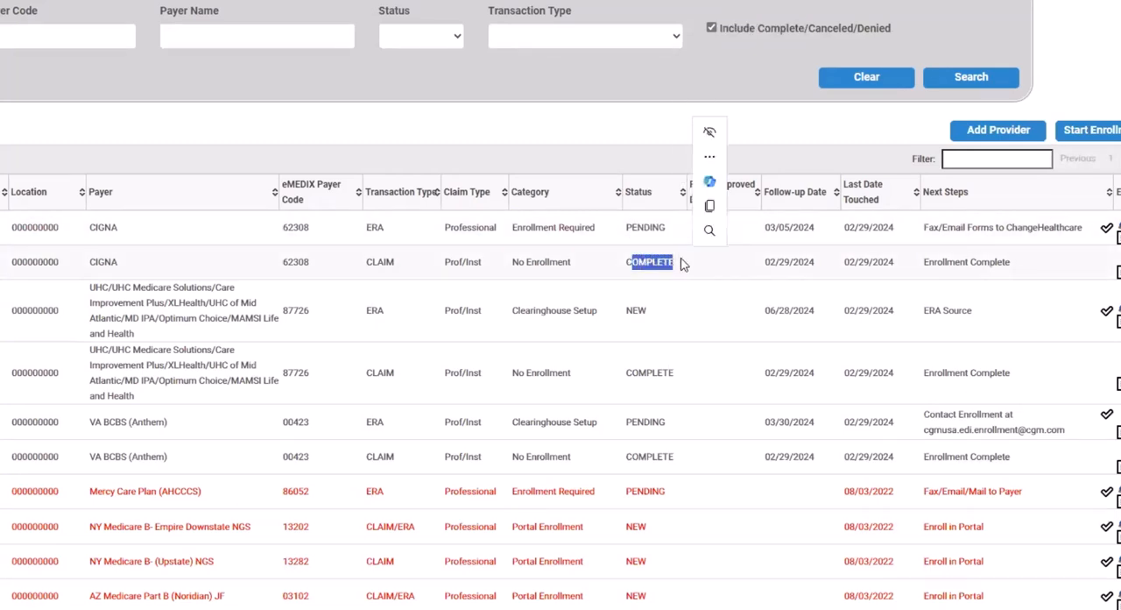
pyautogui.doubleClick(634, 366)
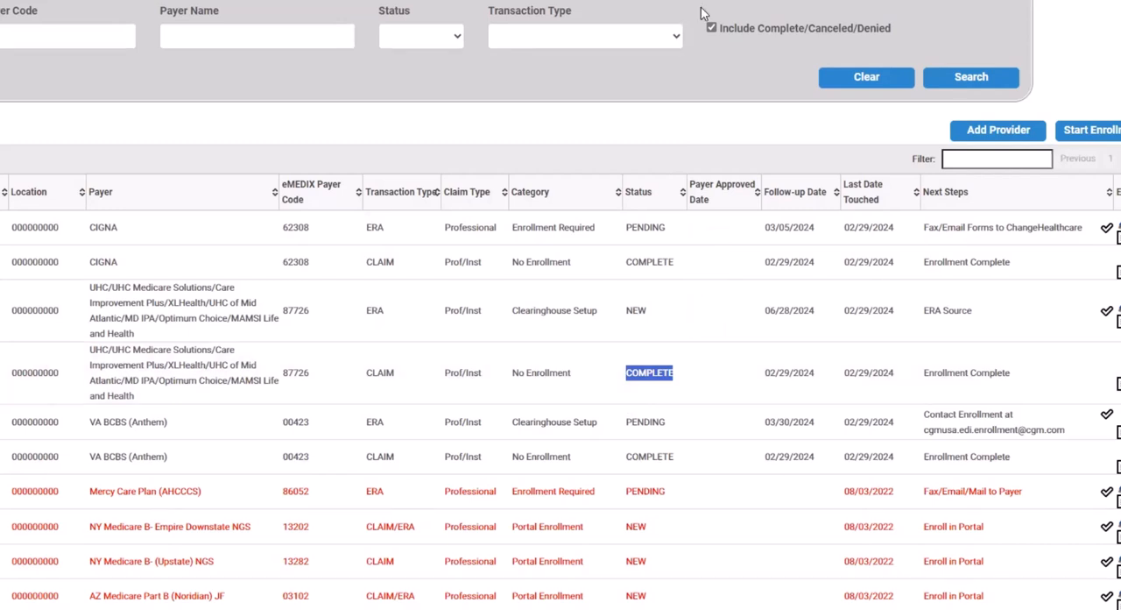
pyautogui.doubleClick(289, 228)
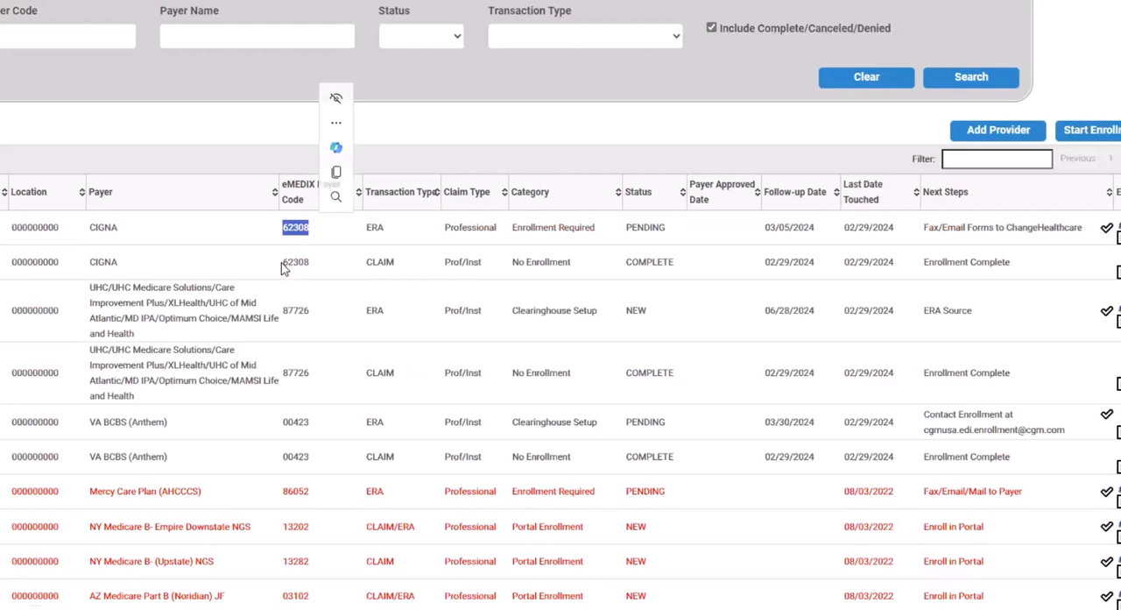
pyautogui.doubleClick(292, 262)
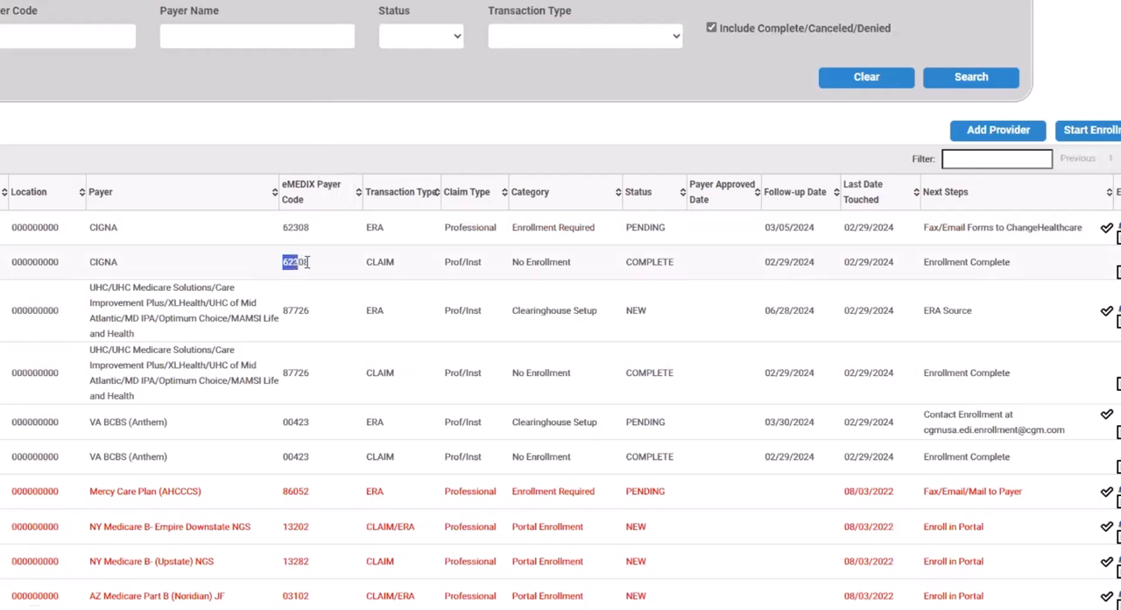
pyautogui.doubleClick(289, 311)
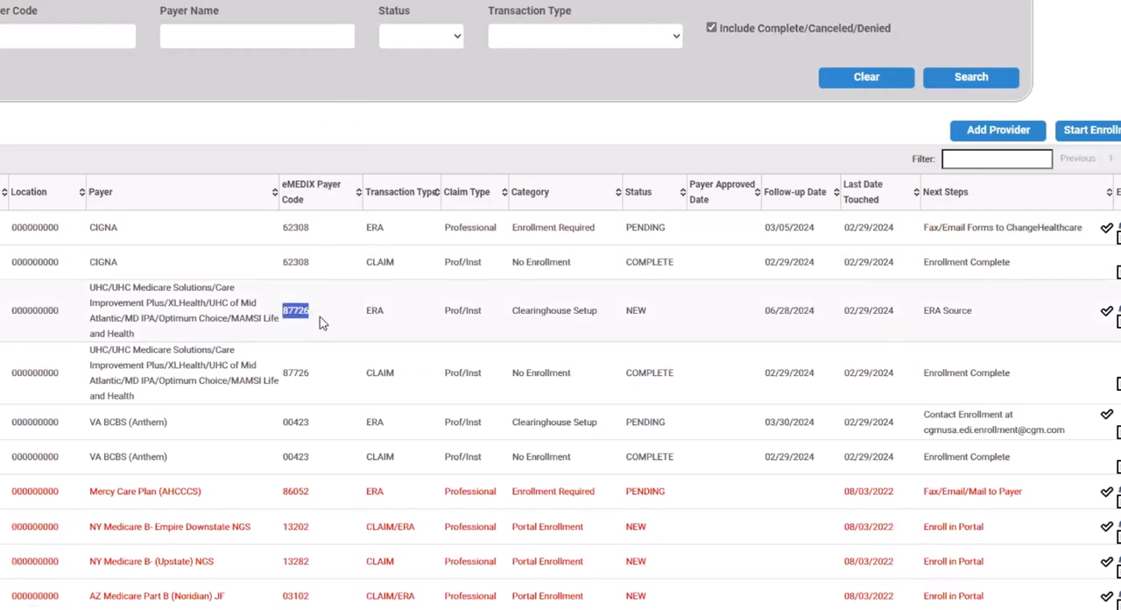
pyautogui.doubleClick(289, 373)
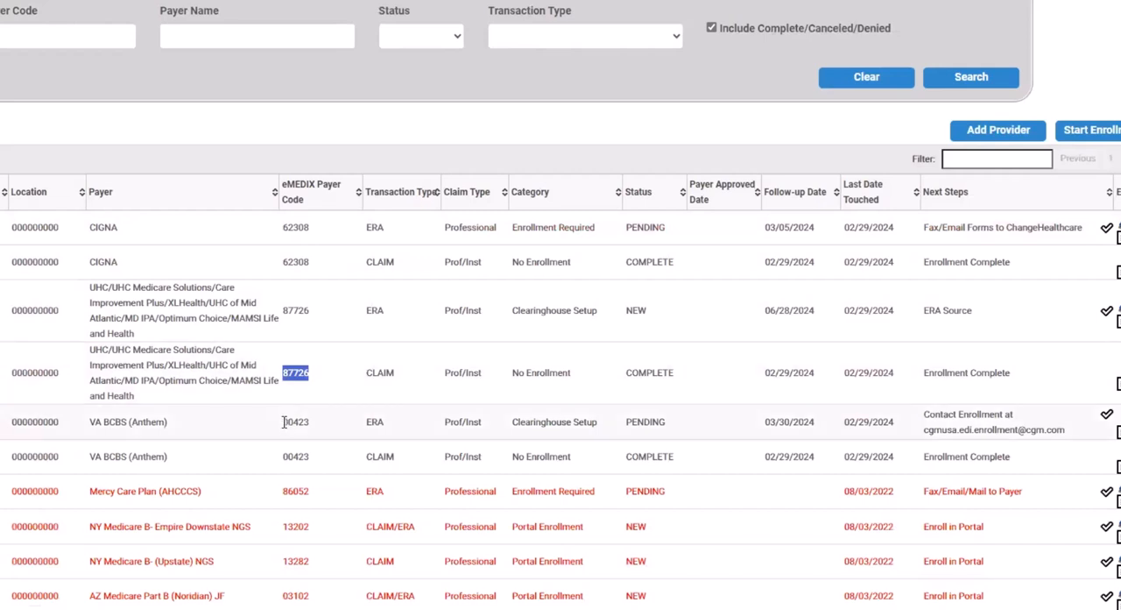
pyautogui.moveTo(283, 422); pyautogui.dragTo(312, 424)
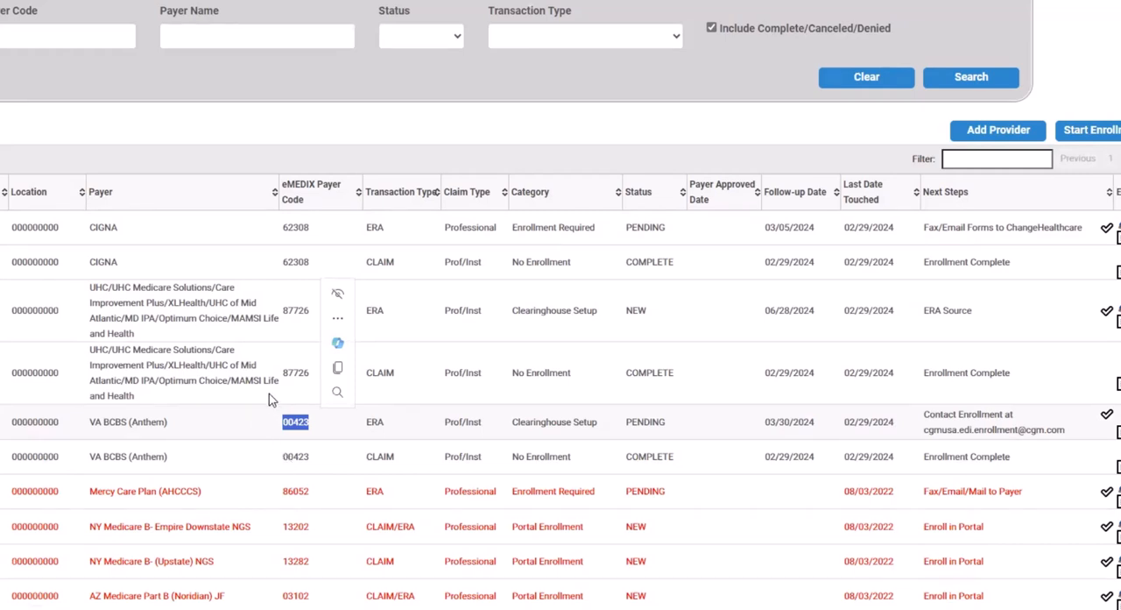
pyautogui.moveTo(281, 372); pyautogui.dragTo(308, 373)
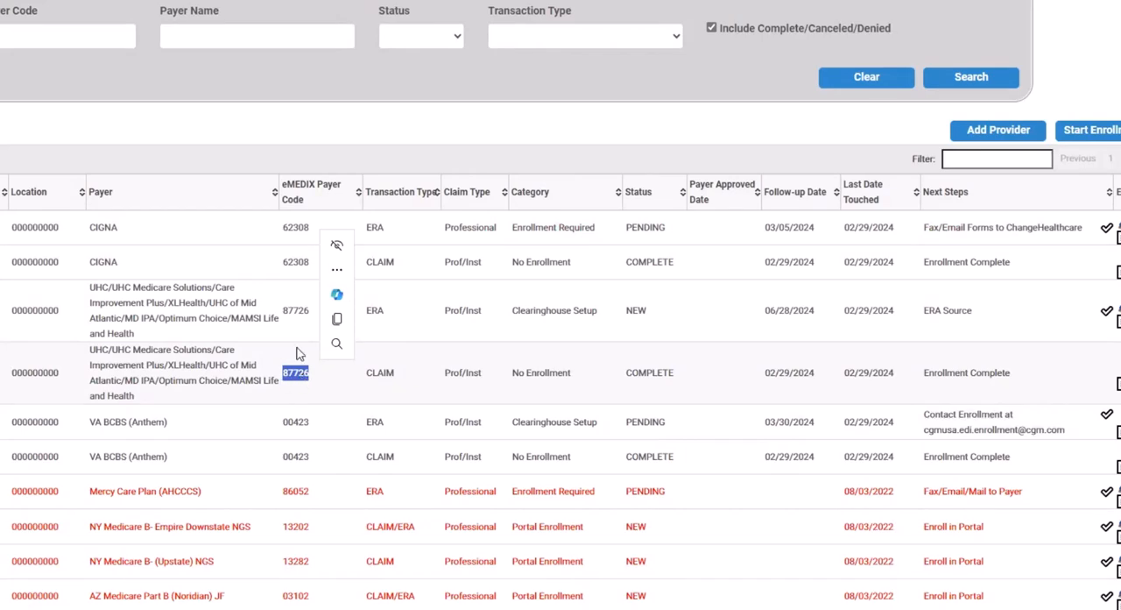
pyautogui.moveTo(282, 312); pyautogui.dragTo(307, 320)
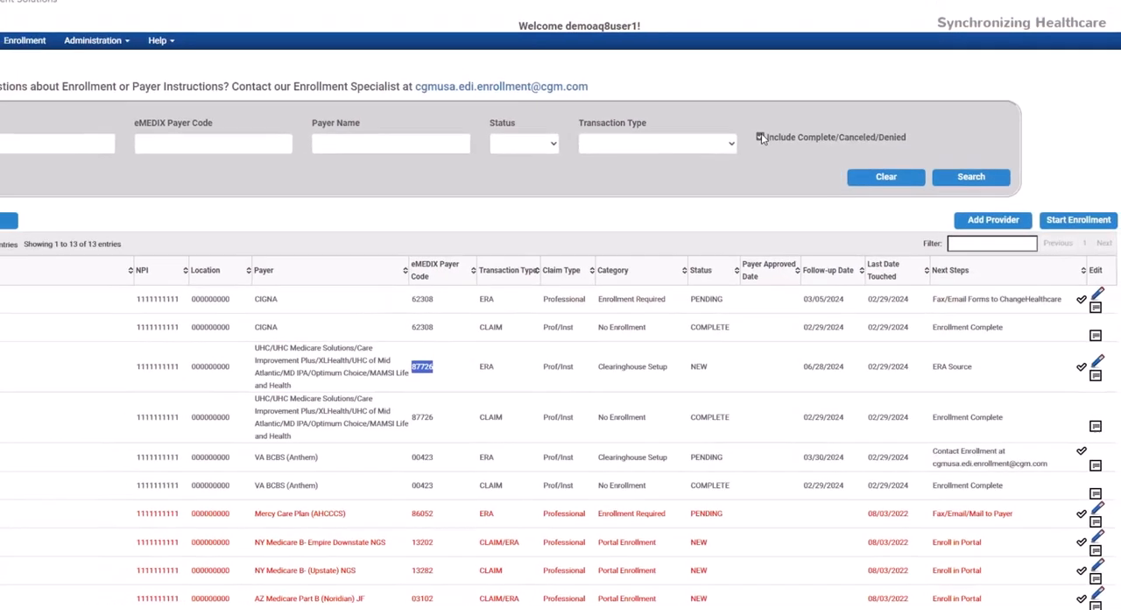
# Search enrollments again without complete, canceled or denied ones, and check the next step for the CIGNA ERA enrollment
pyautogui.click(761, 137)
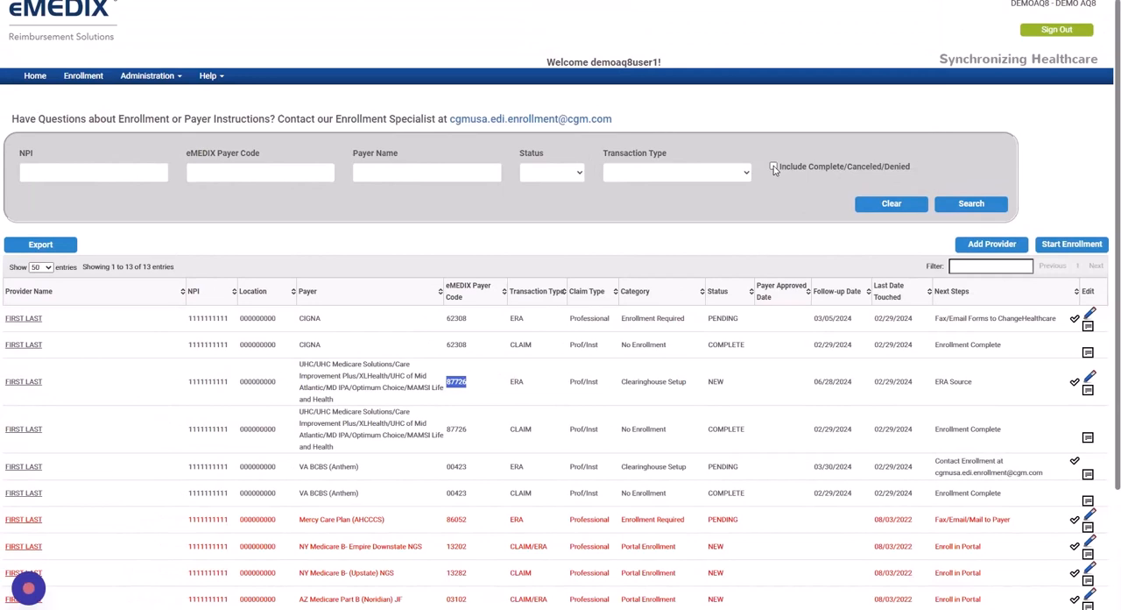
pyautogui.click(966, 206)
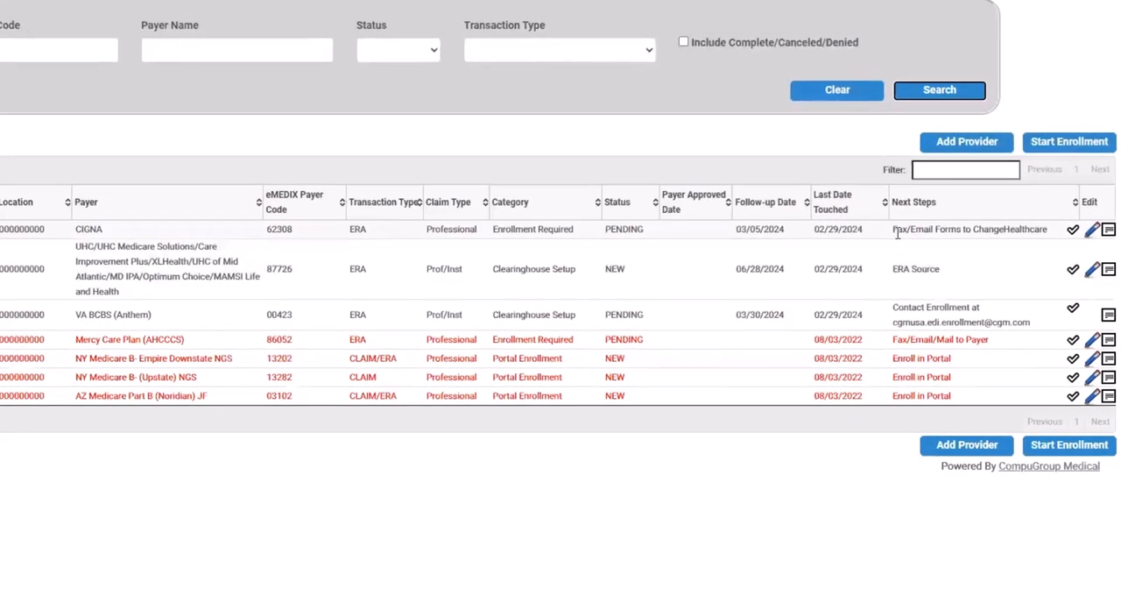
pyautogui.moveTo(892, 229); pyautogui.dragTo(1053, 240)
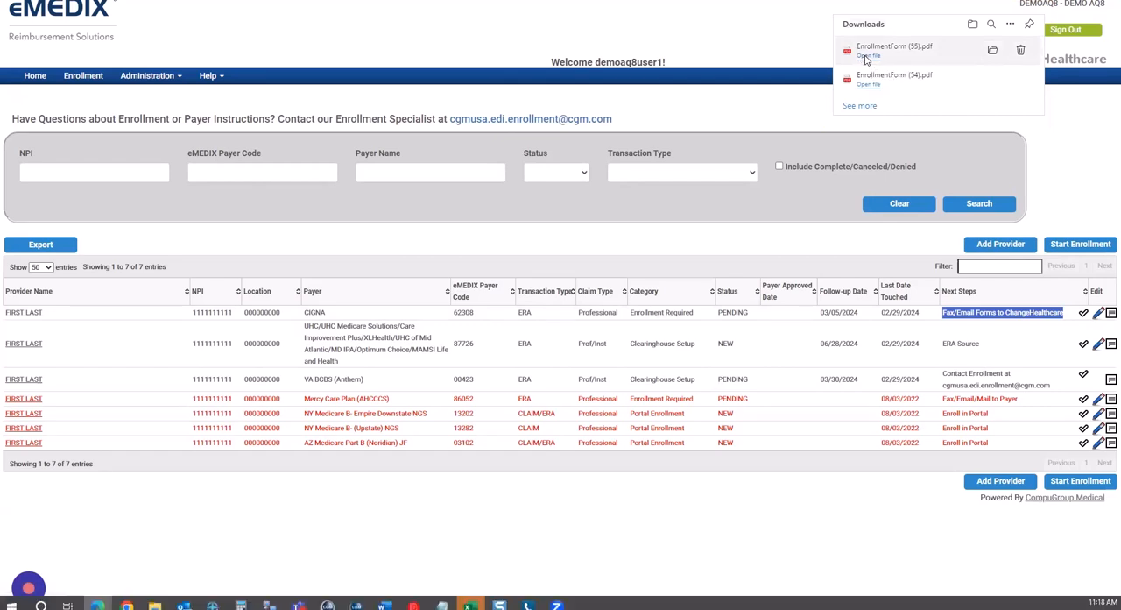
# Open the downloaded EnrollmentForm (55).pdf and mark New Enrollment as the reason for submission
pyautogui.click(868, 56)
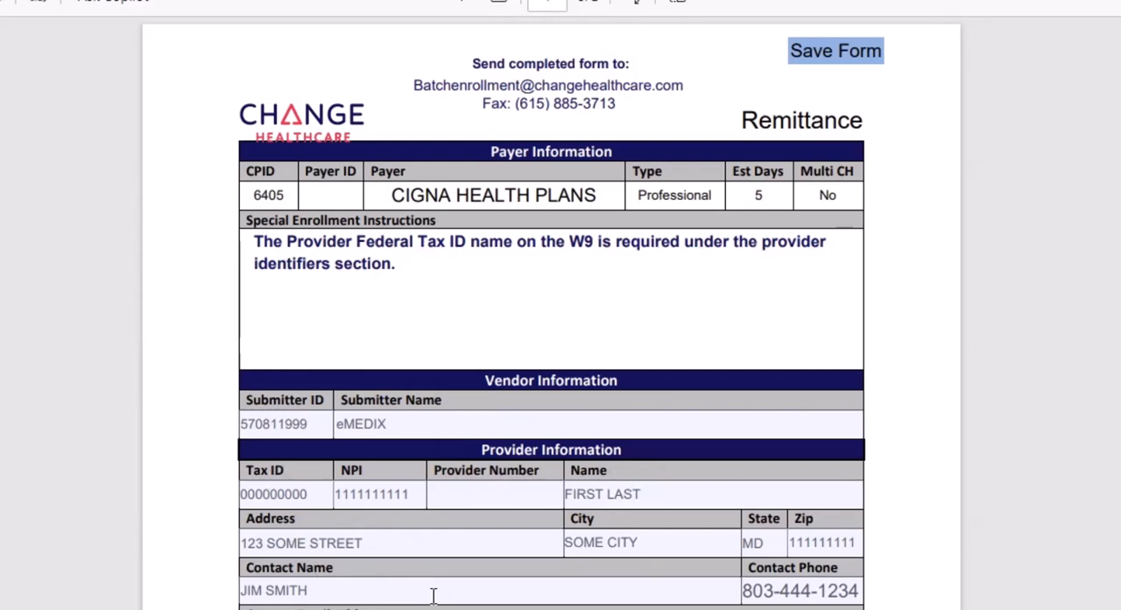
pyautogui.scroll(-3, 432, 594)
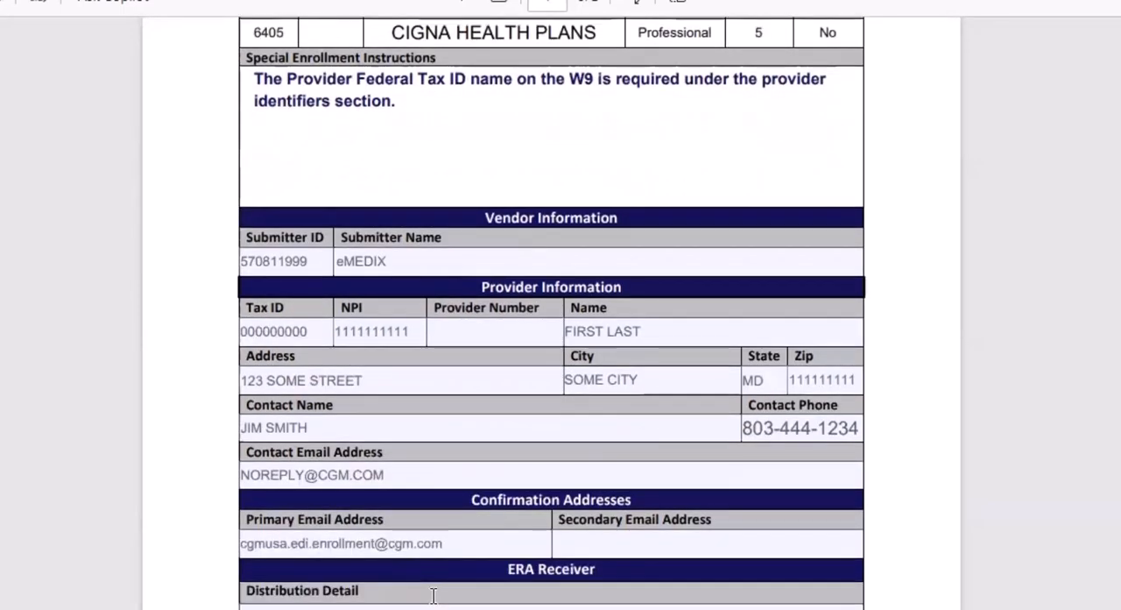
pyautogui.scroll(-10, 432, 595)
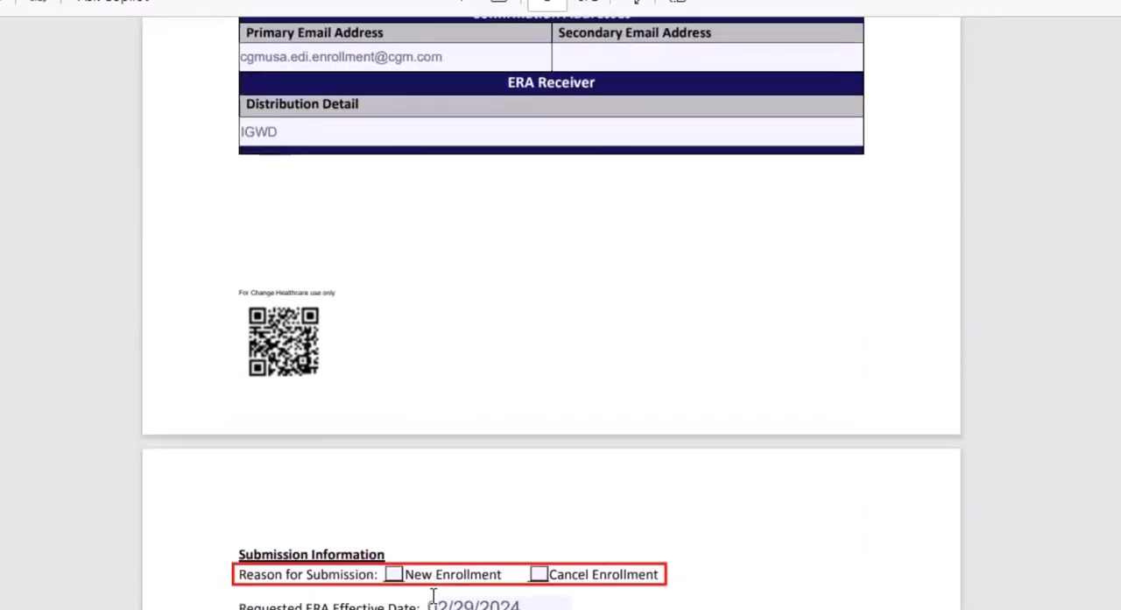
pyautogui.scroll(-3, 433, 595)
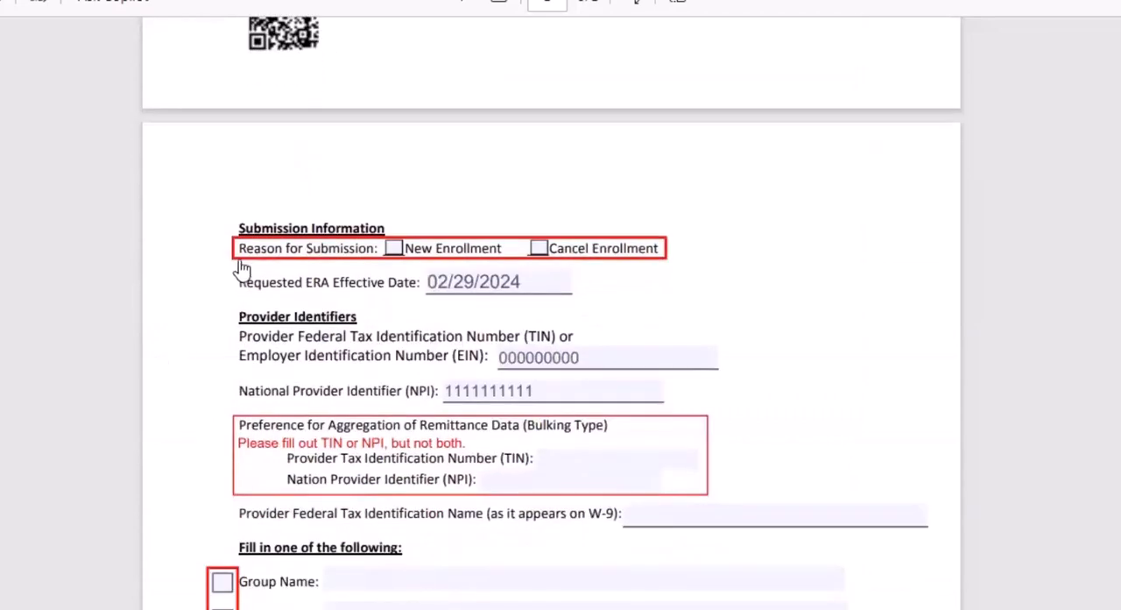
pyautogui.click(393, 248)
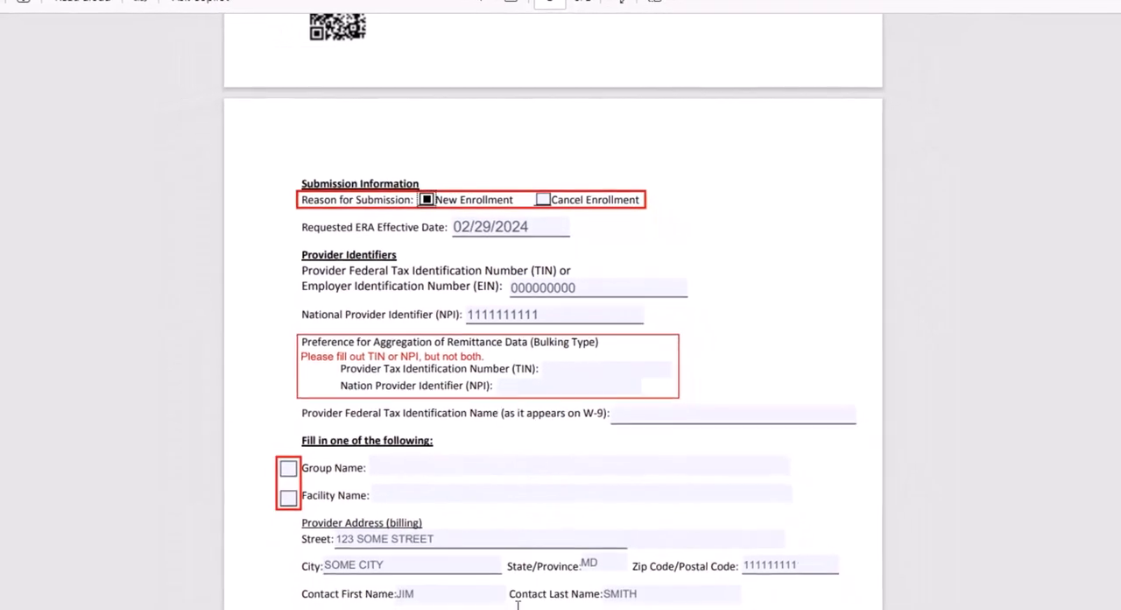
# Review both pages of the CIGNA Health Plans remittance form and save the form
pyautogui.scroll(5, 545, 412)
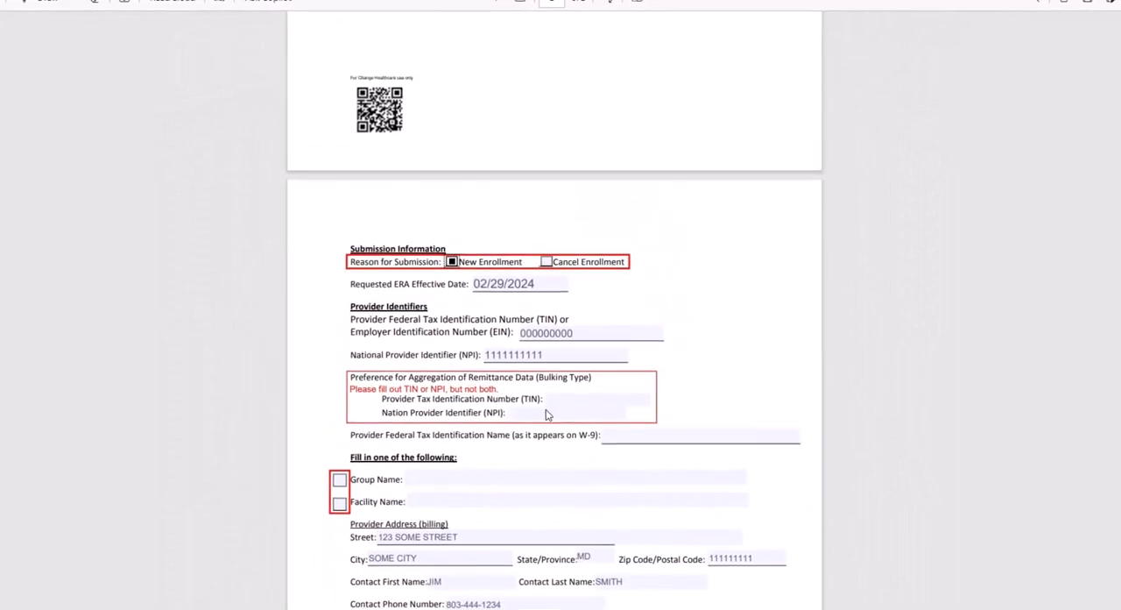
pyautogui.scroll(5, 547, 387)
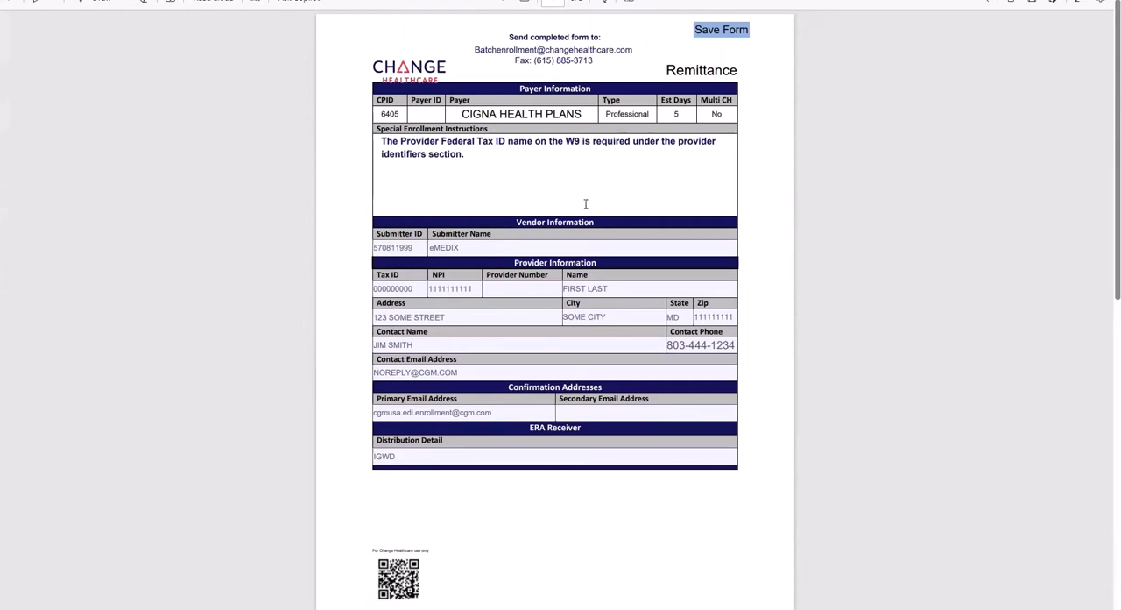
pyautogui.scroll(-10, 586, 203)
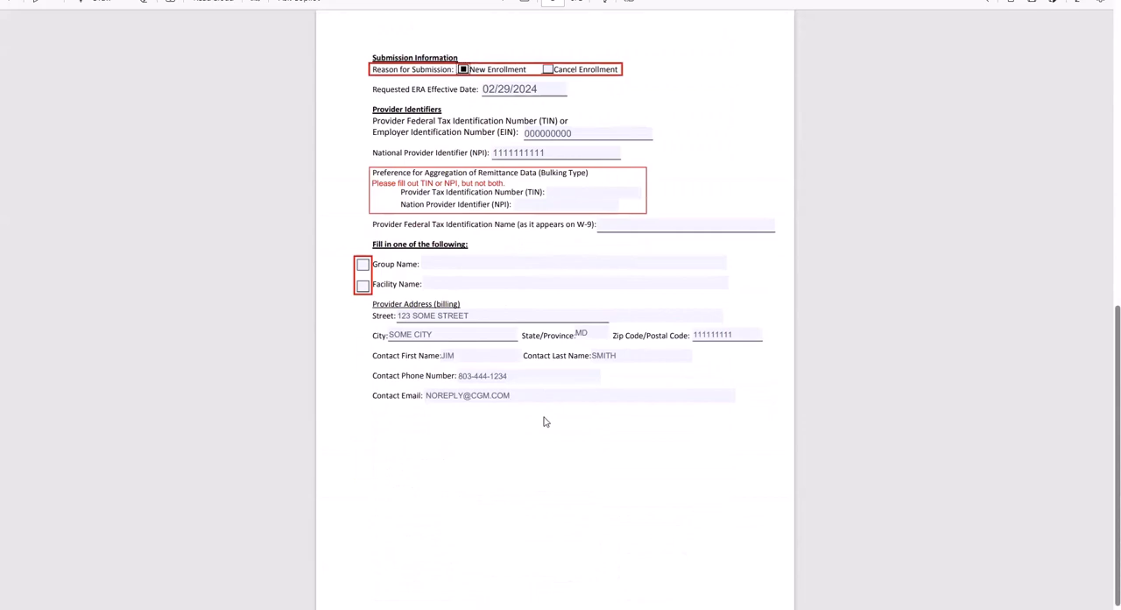
pyautogui.scroll(10, 565, 416)
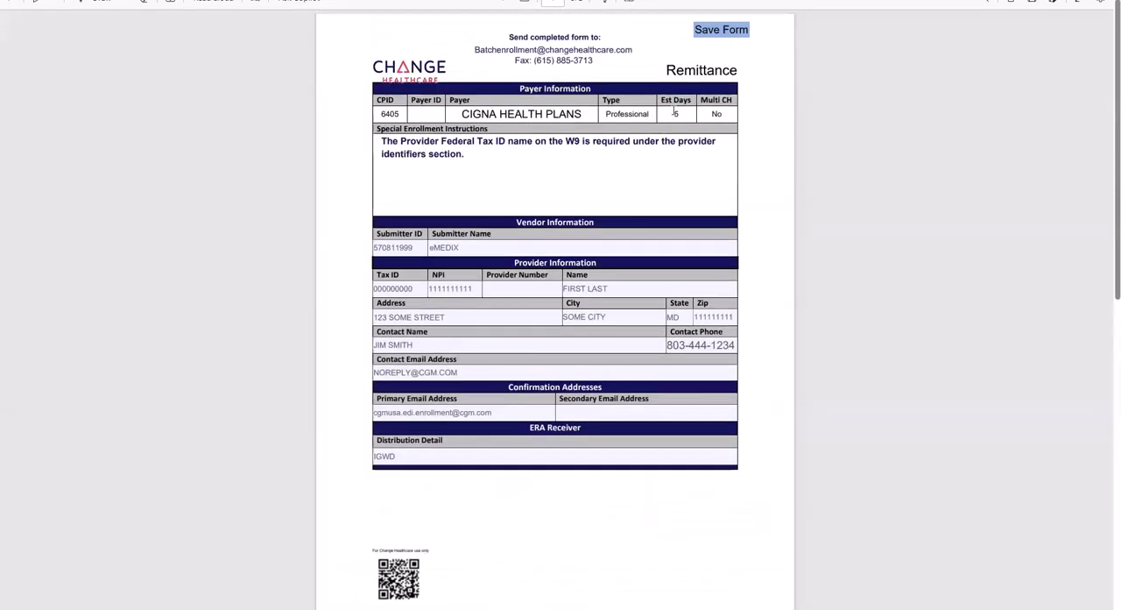
pyautogui.click(719, 33)
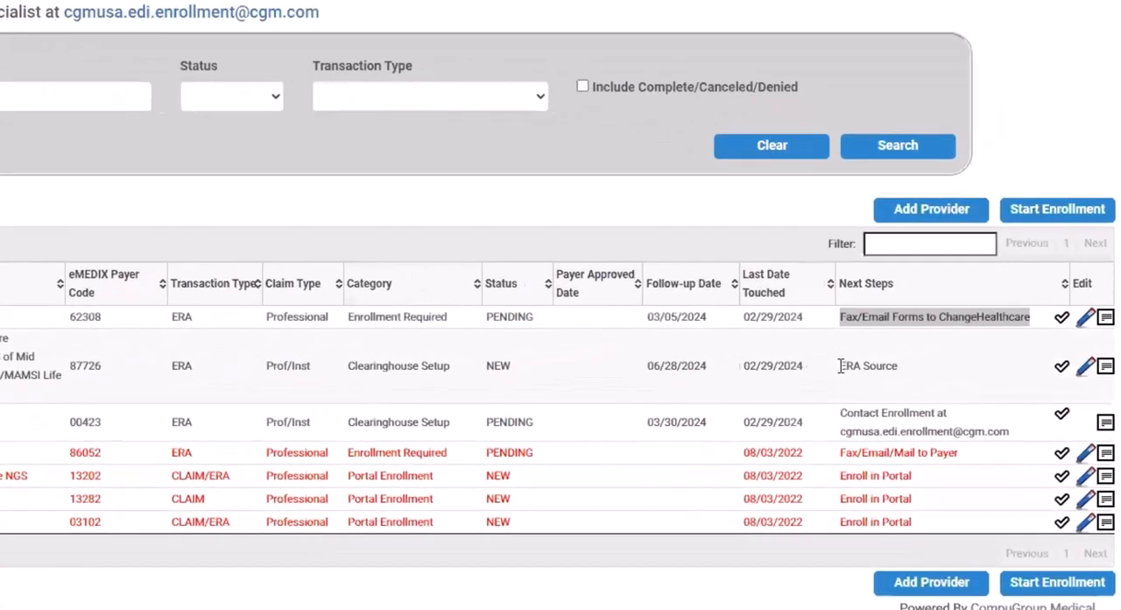
# Sort the enrollment list by Next Steps in descending order
pyautogui.moveTo(828, 368); pyautogui.dragTo(888, 367)
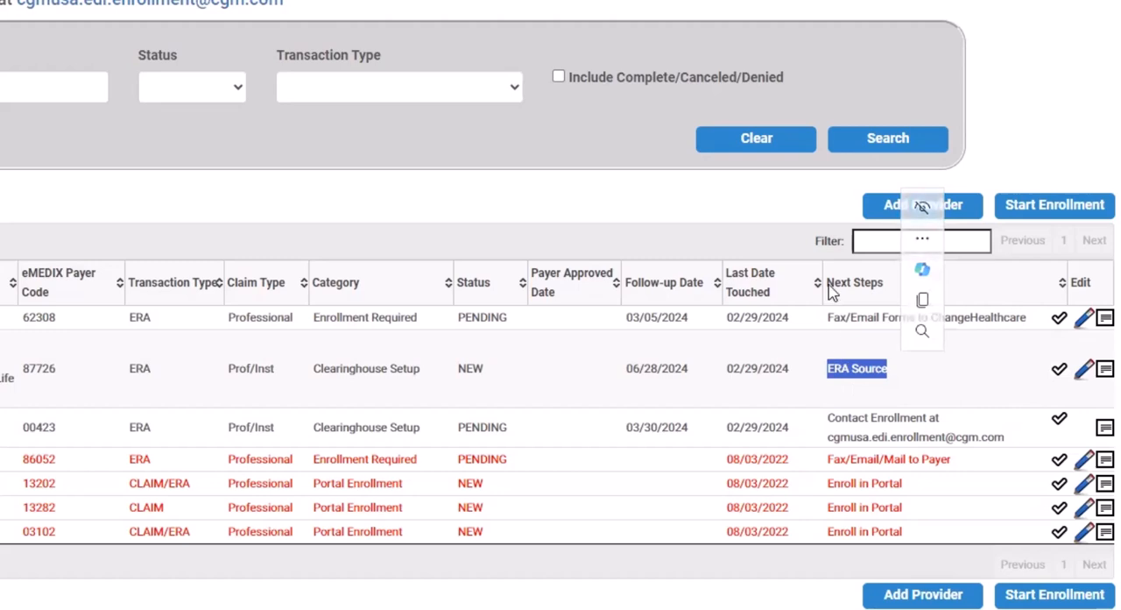
pyautogui.click(900, 289)
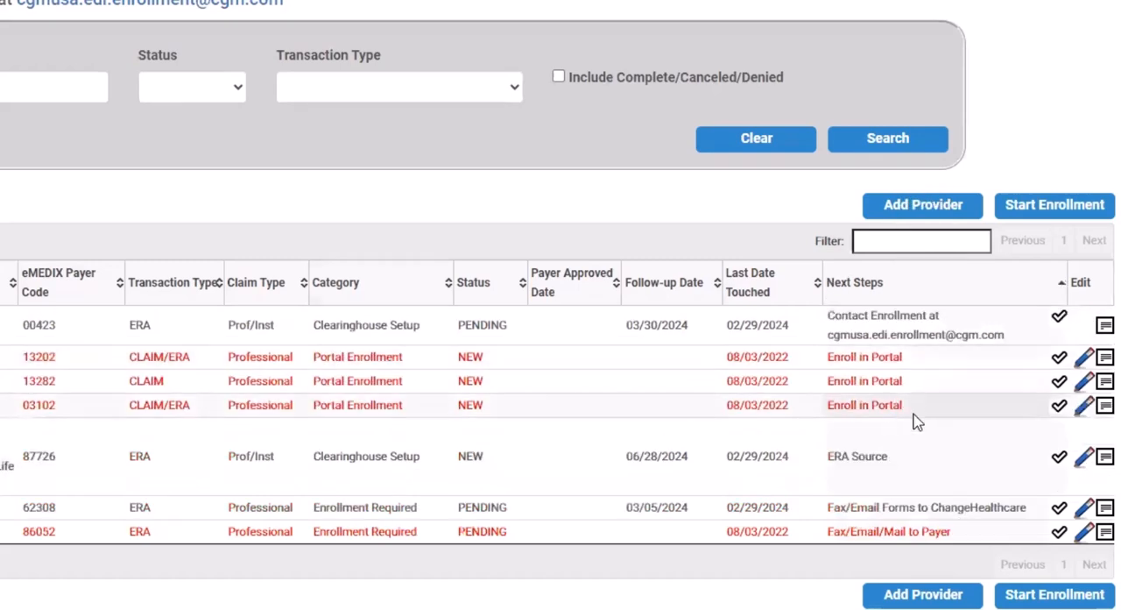
pyautogui.click(872, 282)
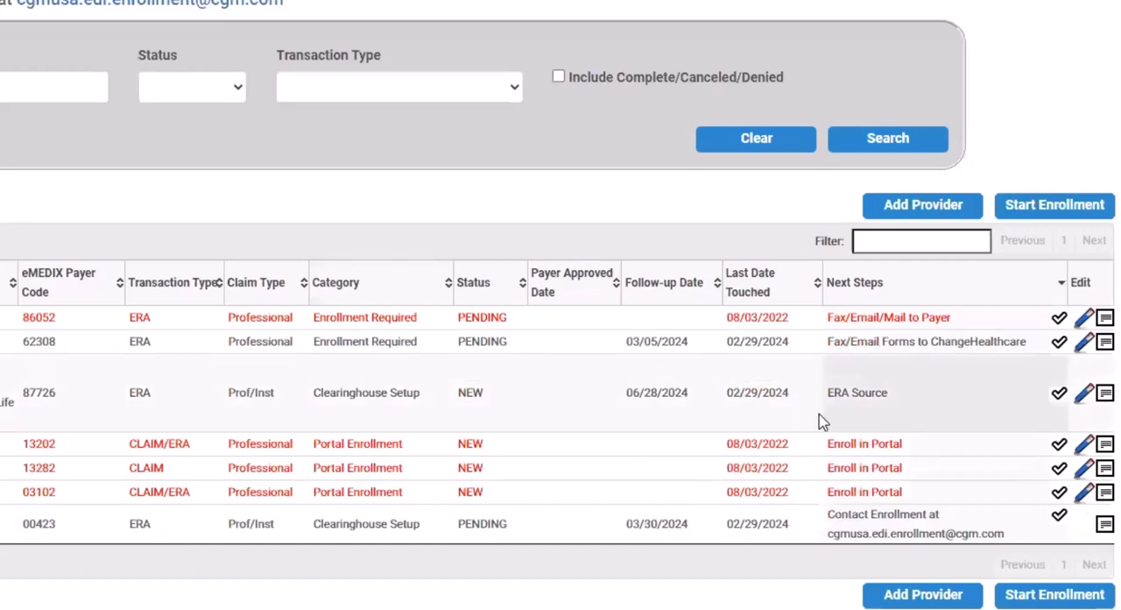
# Open the next steps of the UHC ERA enrollment and answer Yes to currently receiving these ERAs from another source
pyautogui.moveTo(827, 392); pyautogui.dragTo(903, 398)
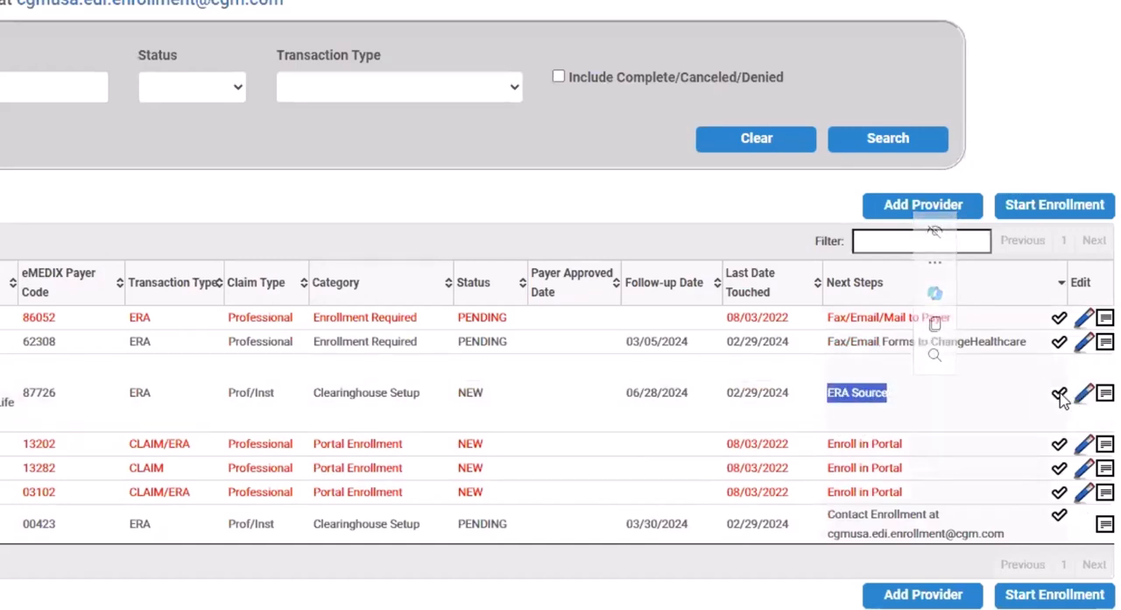
pyautogui.click(1058, 397)
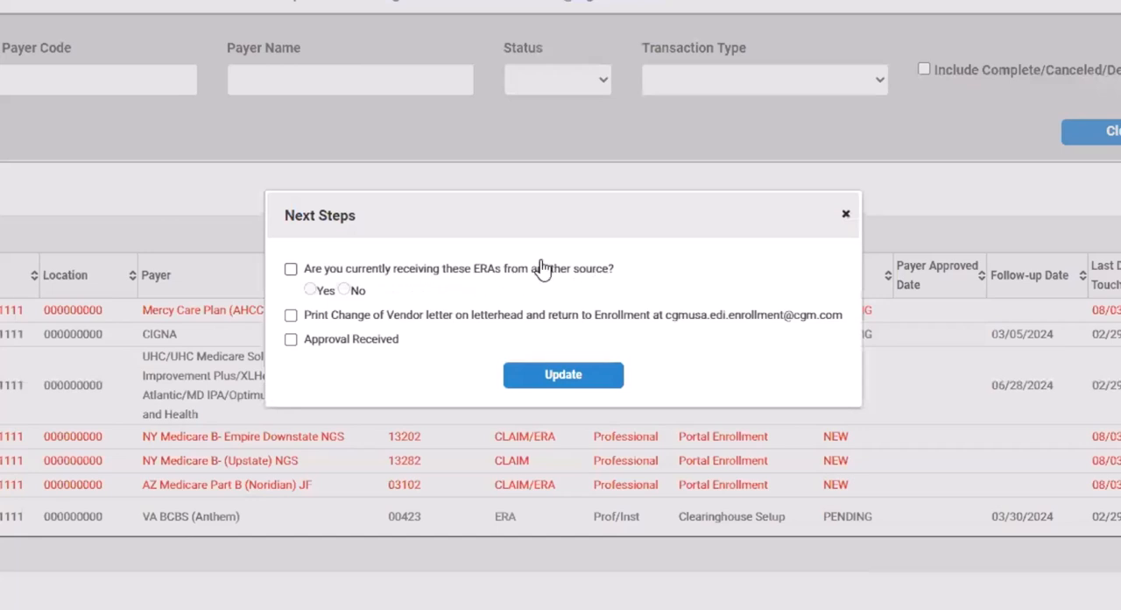
pyautogui.click(291, 269)
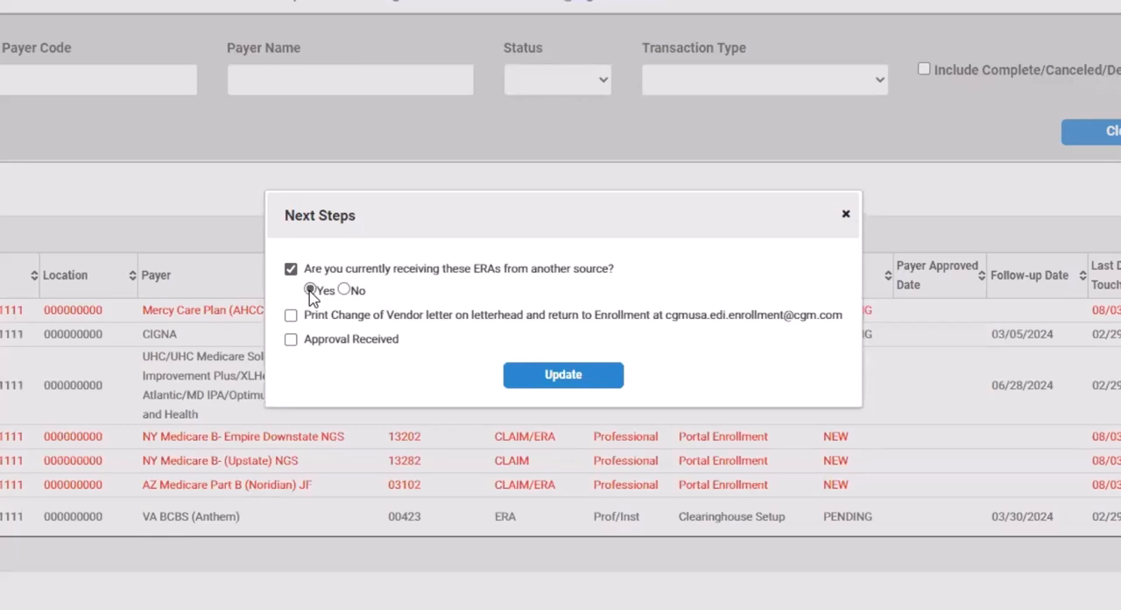
pyautogui.click(311, 290)
# Compare the follow-up items for the No and Yes answers to the ERA source question, leaving Yes selected
pyautogui.click(343, 290)
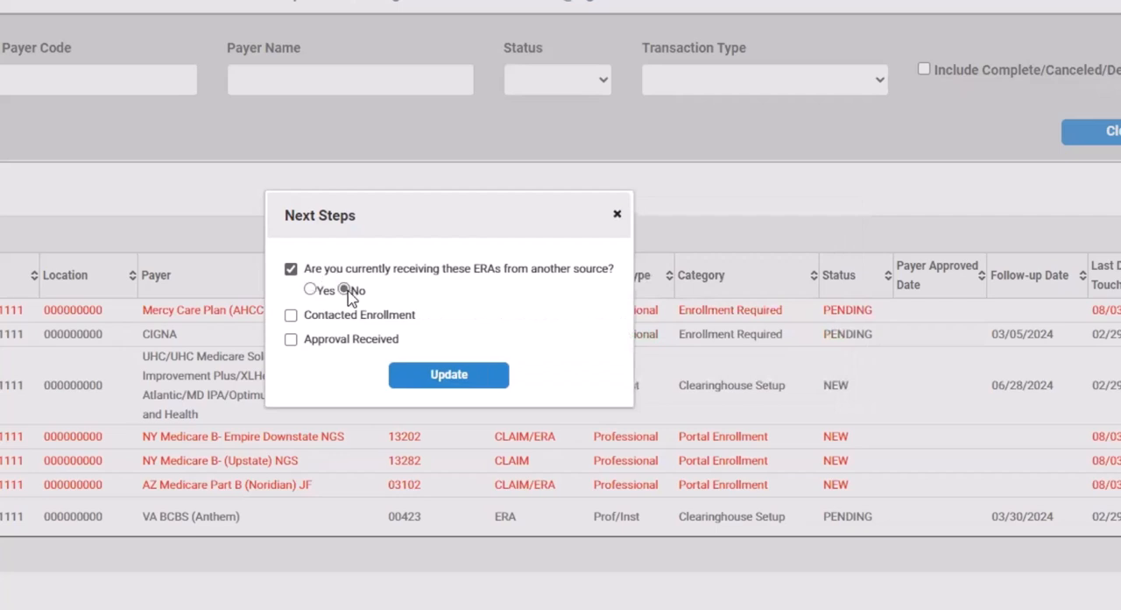
pyautogui.moveTo(304, 317); pyautogui.dragTo(415, 320)
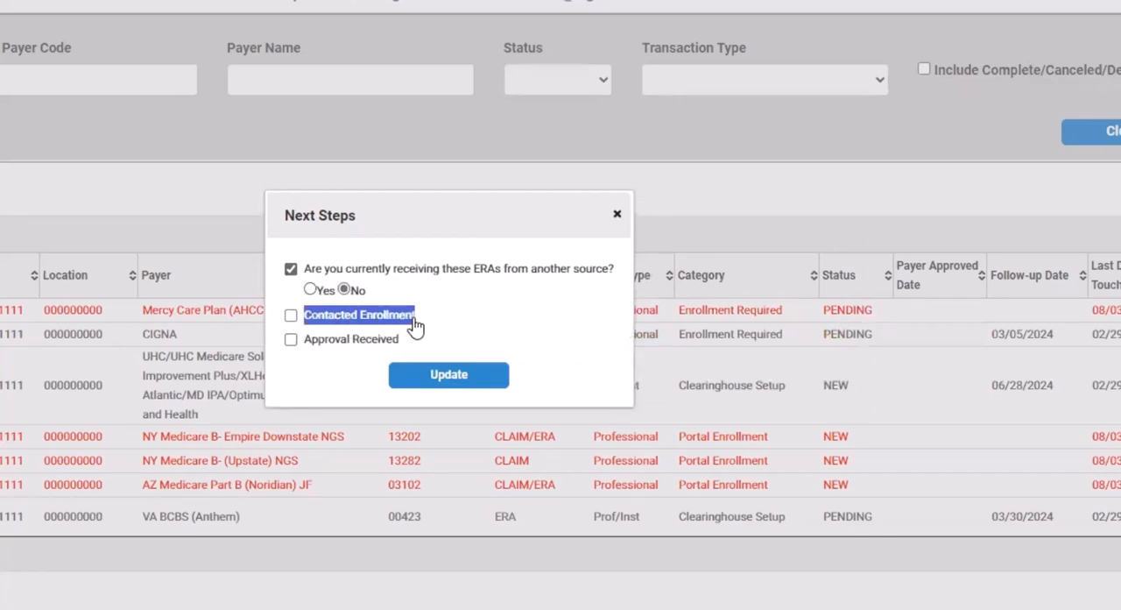
pyautogui.click(311, 290)
pyautogui.moveTo(305, 320); pyautogui.dragTo(519, 314)
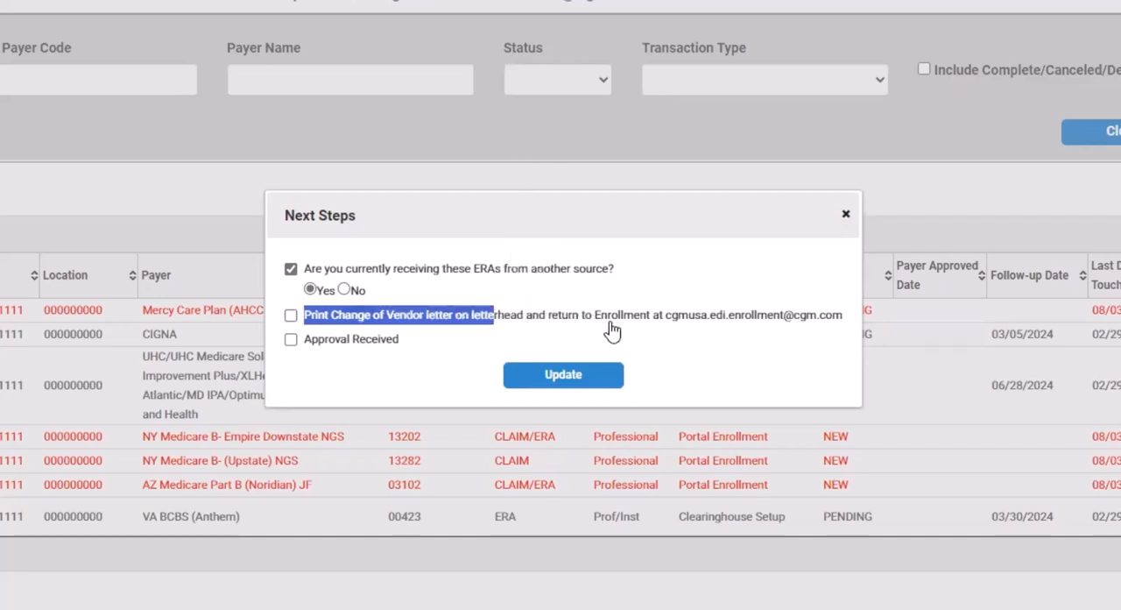
# Update the UHC next steps with the Yes answer and open the downloaded Change of Vendor letter
pyautogui.moveTo(666, 321); pyautogui.dragTo(847, 322)
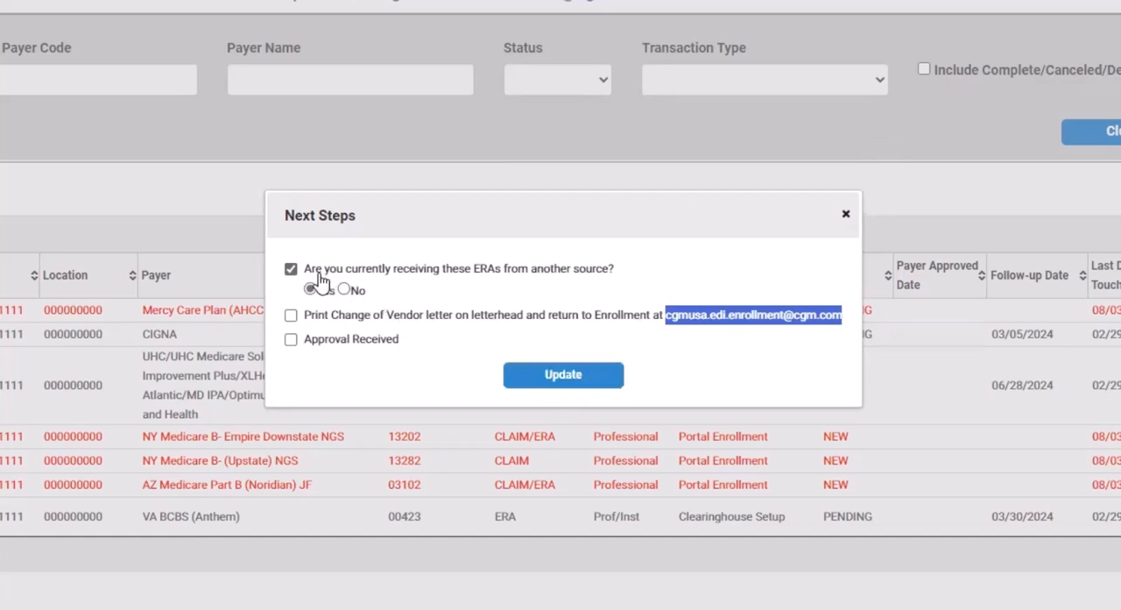
pyautogui.click(541, 374)
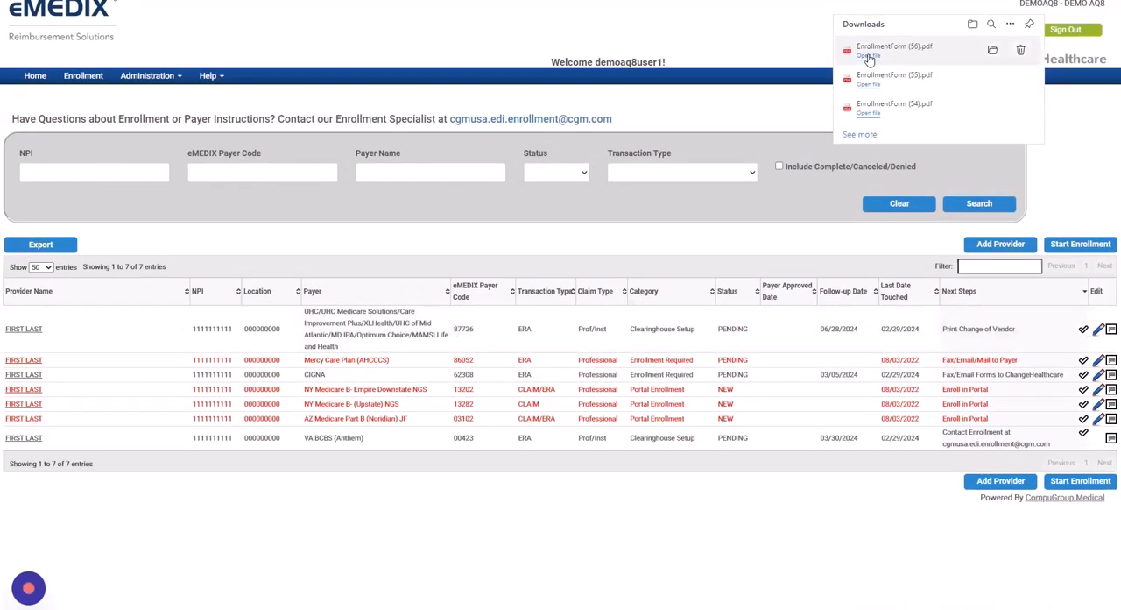
pyautogui.click(869, 56)
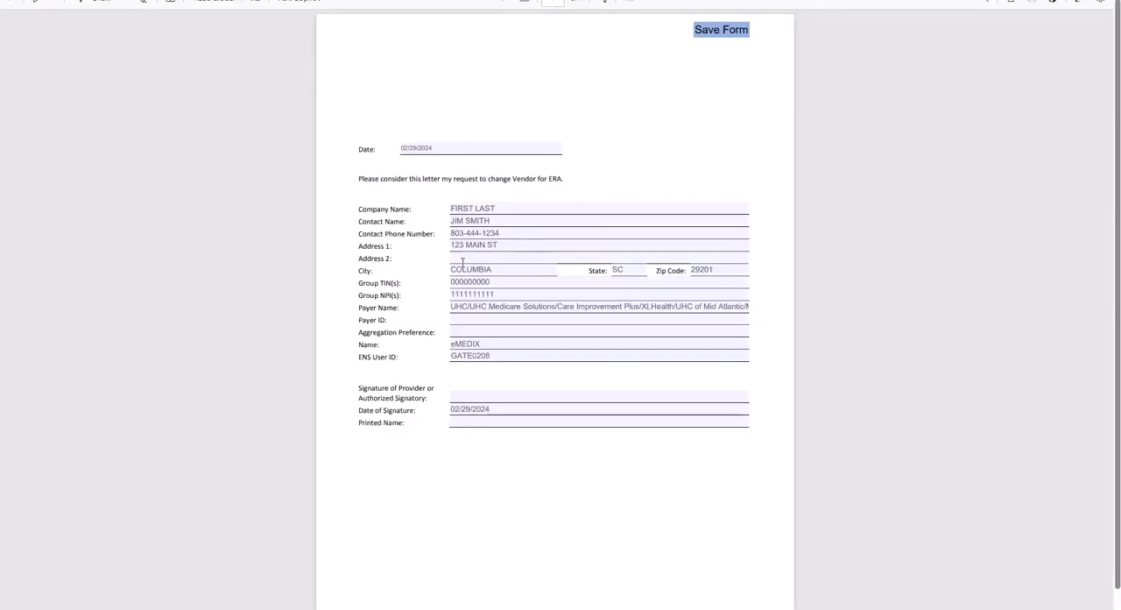
# Fill in payer ID 87726 and give the tax ID as the aggregation preference, checking the group TIN and NPI fields
pyautogui.click(456, 320)
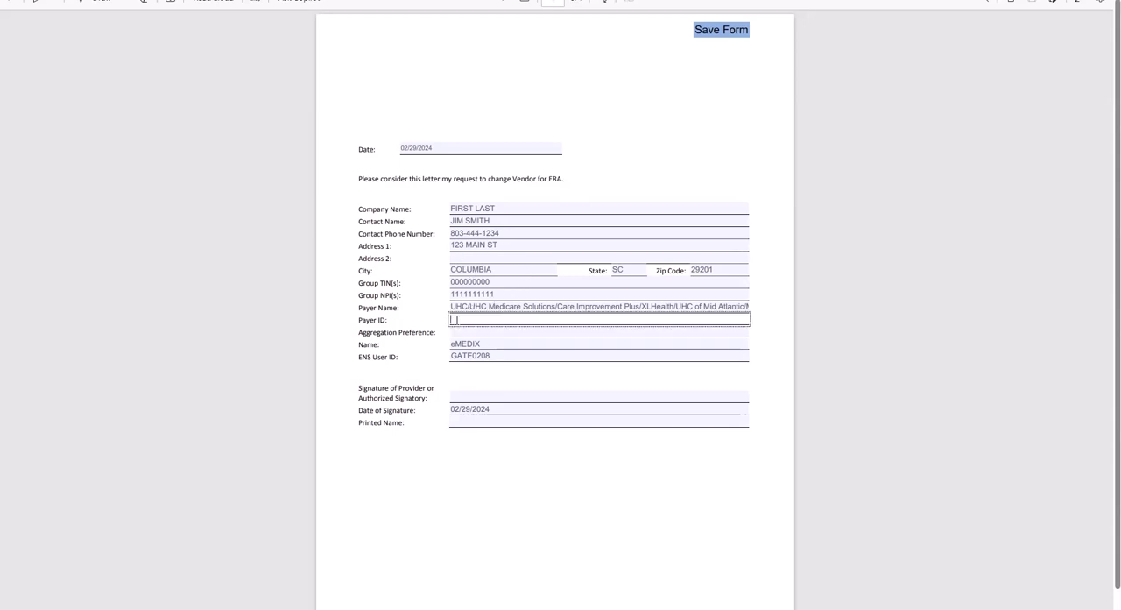
pyautogui.write('8')
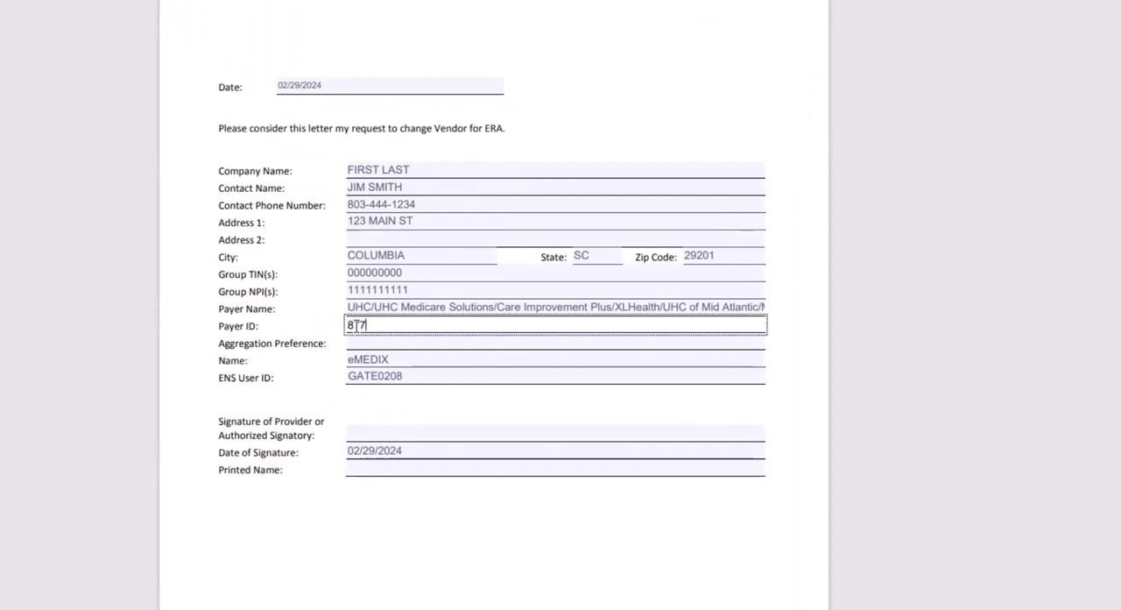
pyautogui.write('7726')
pyautogui.scroll(-1, 357, 325)
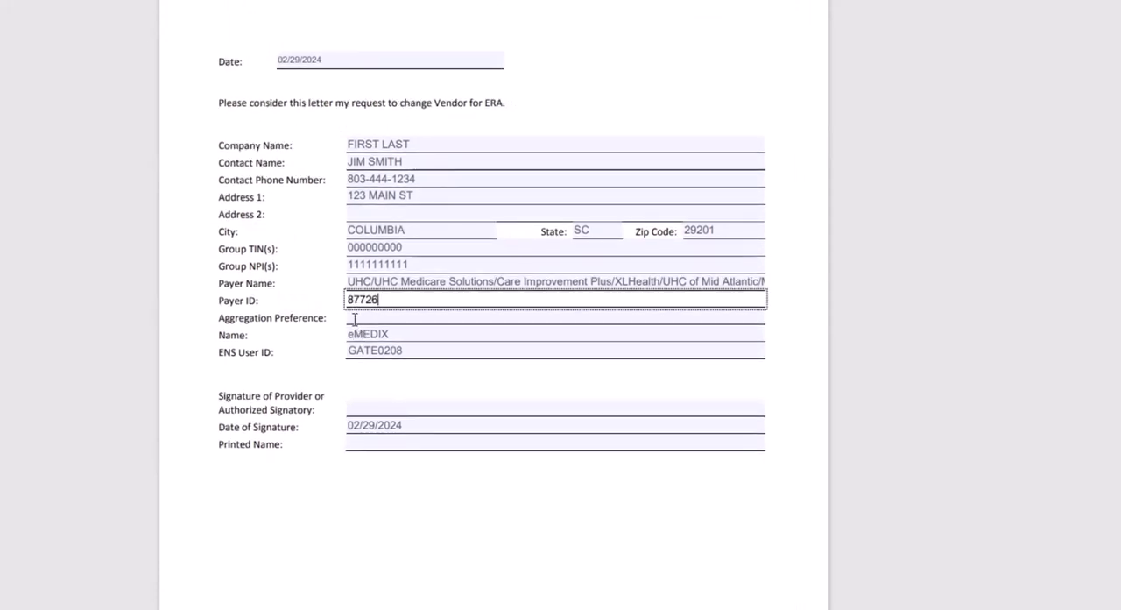
pyautogui.click(356, 318)
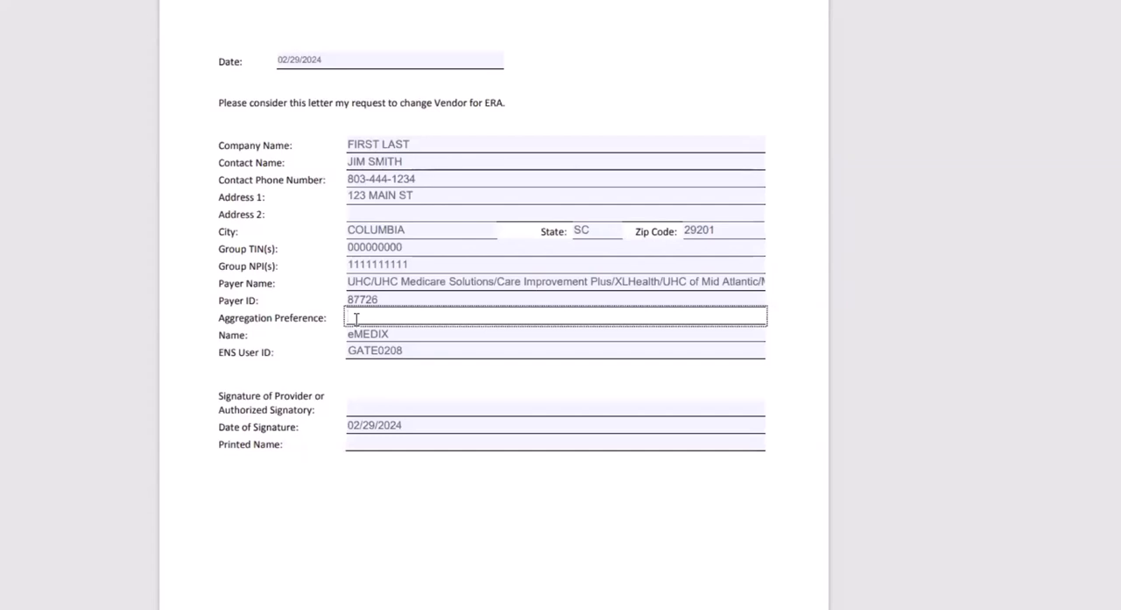
pyautogui.write('tax id 000000000')
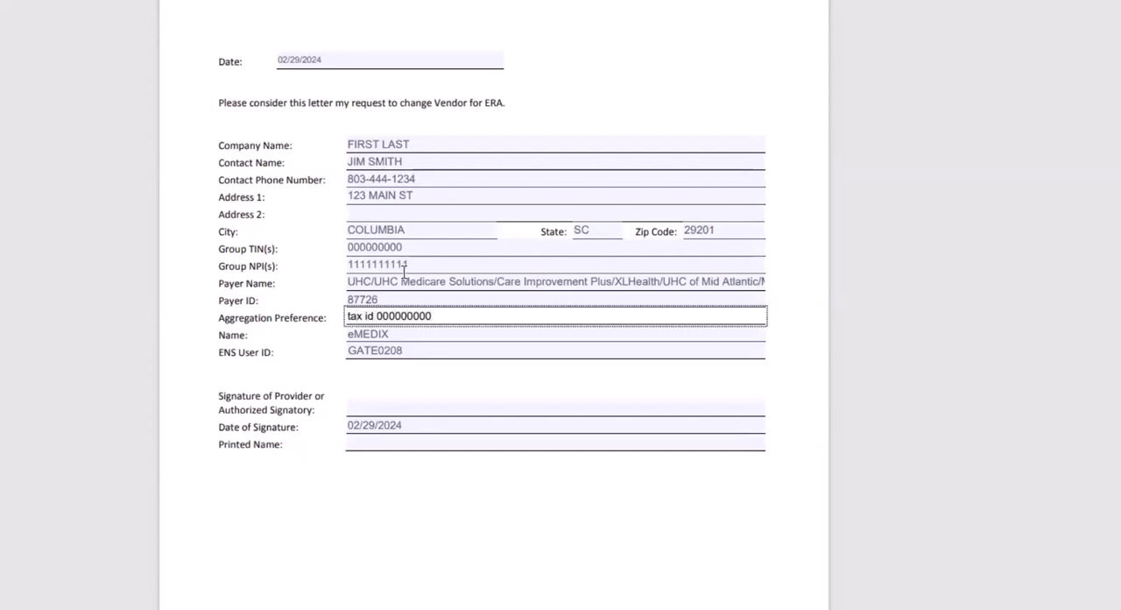
pyautogui.click(382, 248)
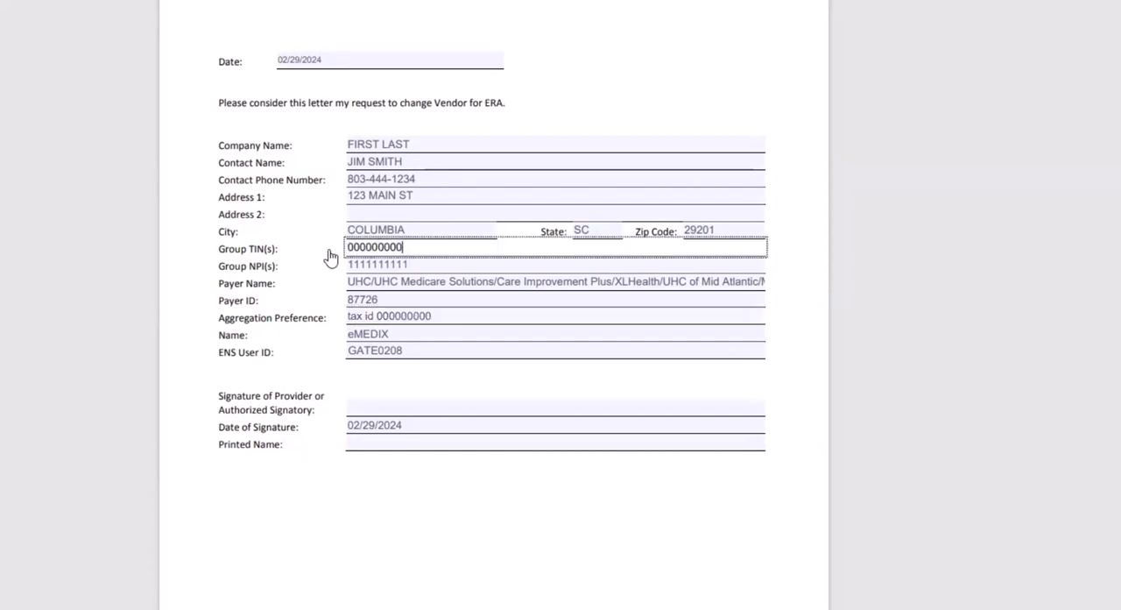
pyautogui.click(407, 265)
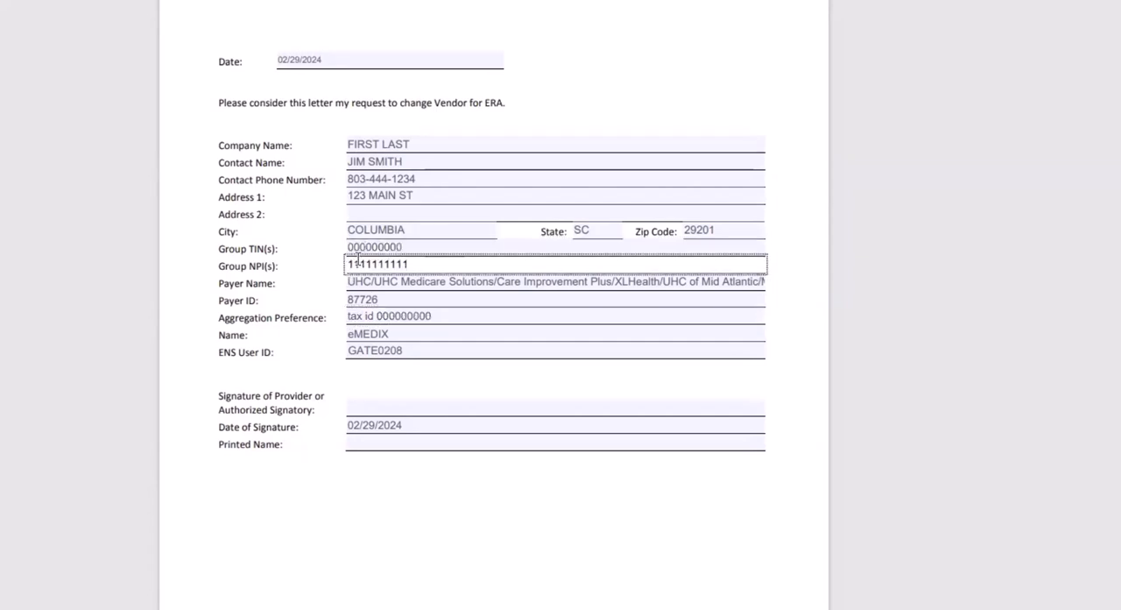
pyautogui.click(364, 440)
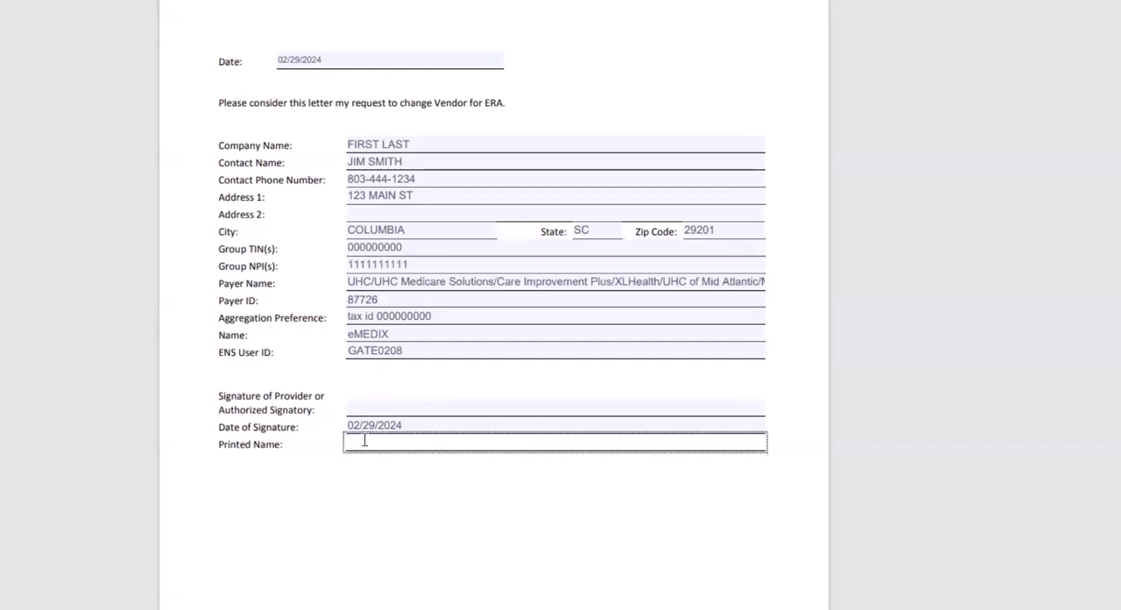
pyautogui.write('B')
pyautogui.press('BackSpace')
pyautogui.write('Provider (')
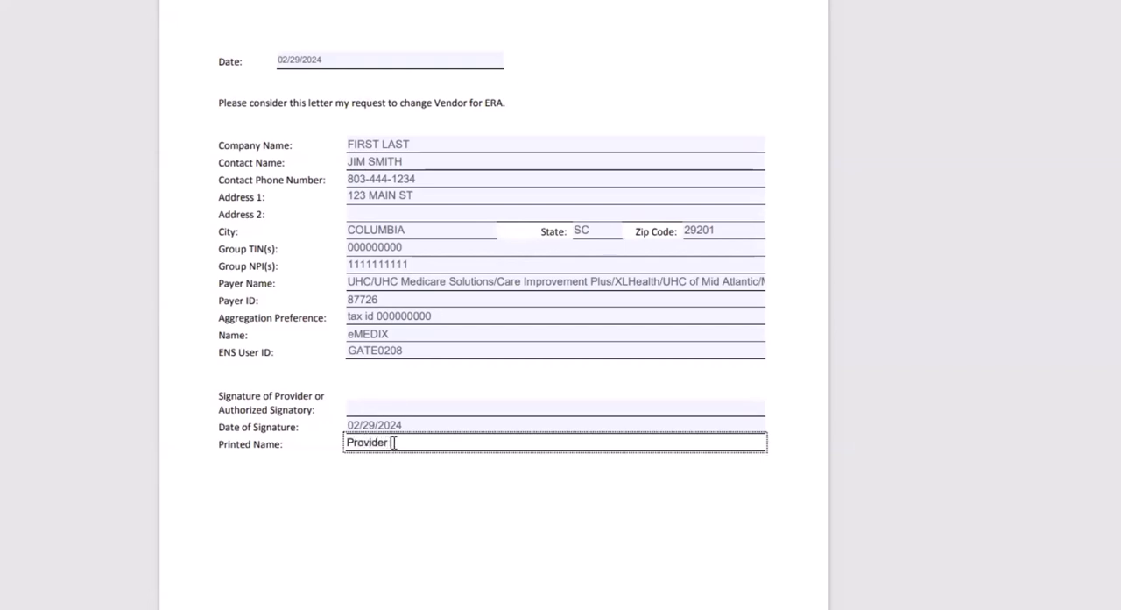
# Set the letter's printed name to "Your name here" and go to the provider signature field
pyautogui.doubleClick(366, 442)
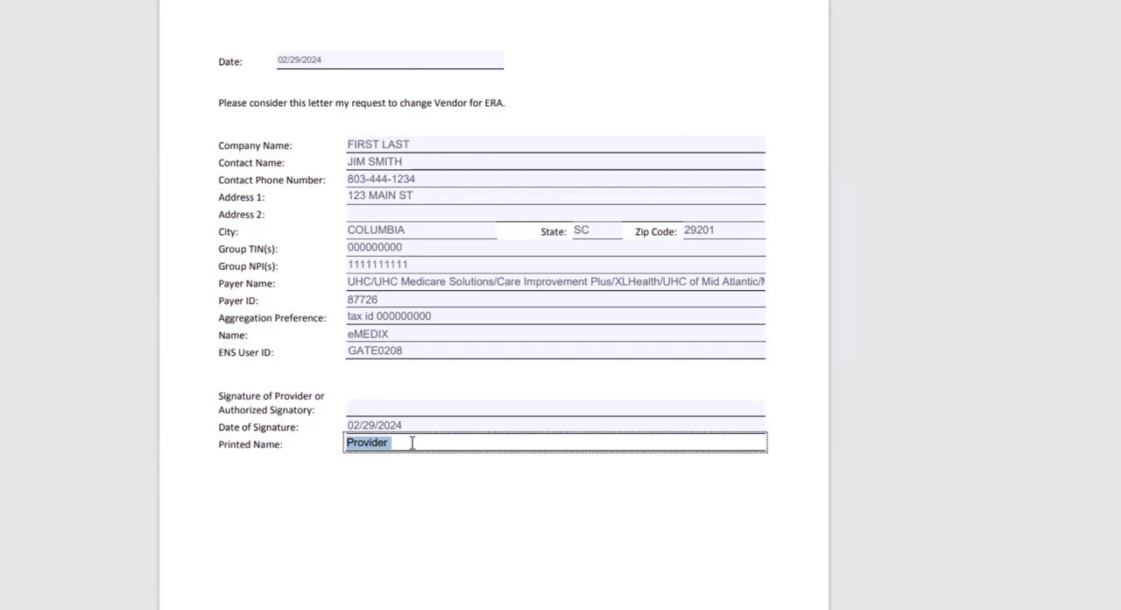
pyautogui.write('You name here')
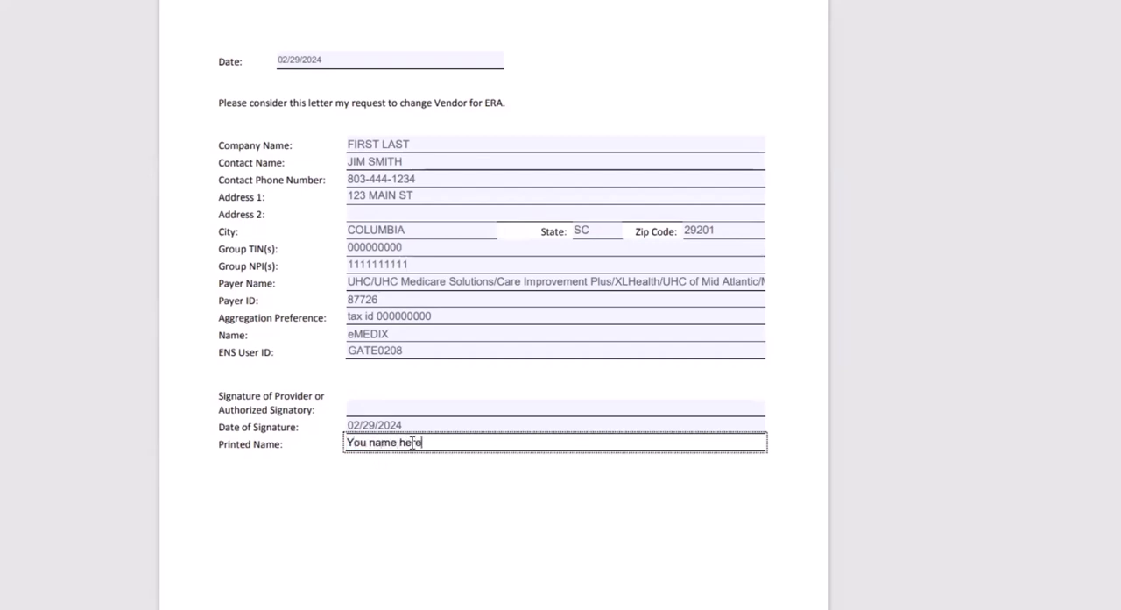
pyautogui.click(367, 442)
pyautogui.write('r')
pyautogui.click(358, 406)
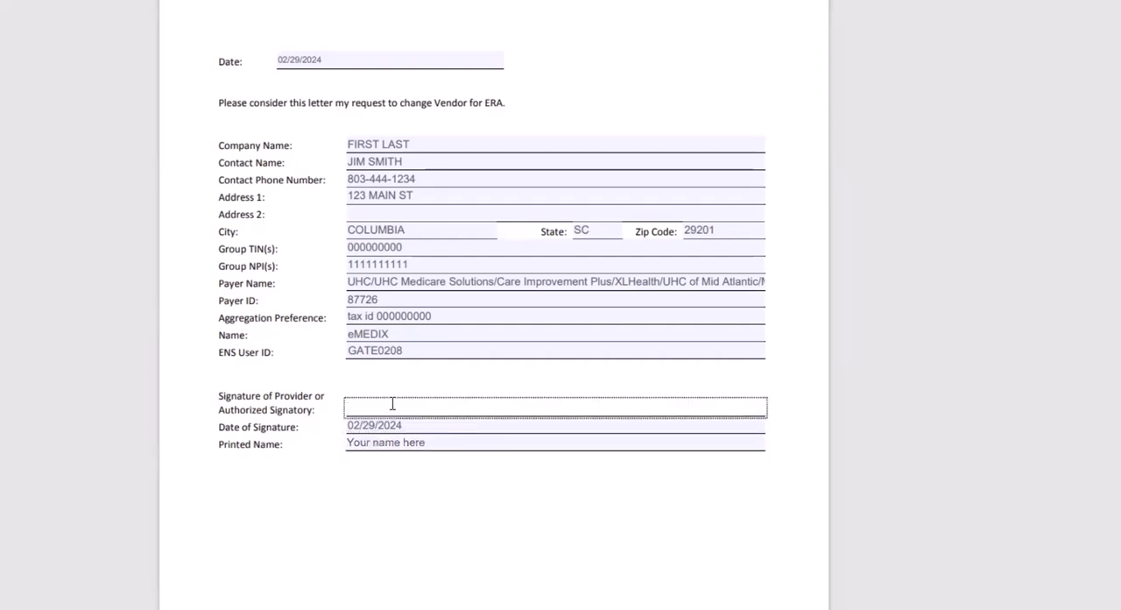
pyautogui.scroll(1, 601, 273)
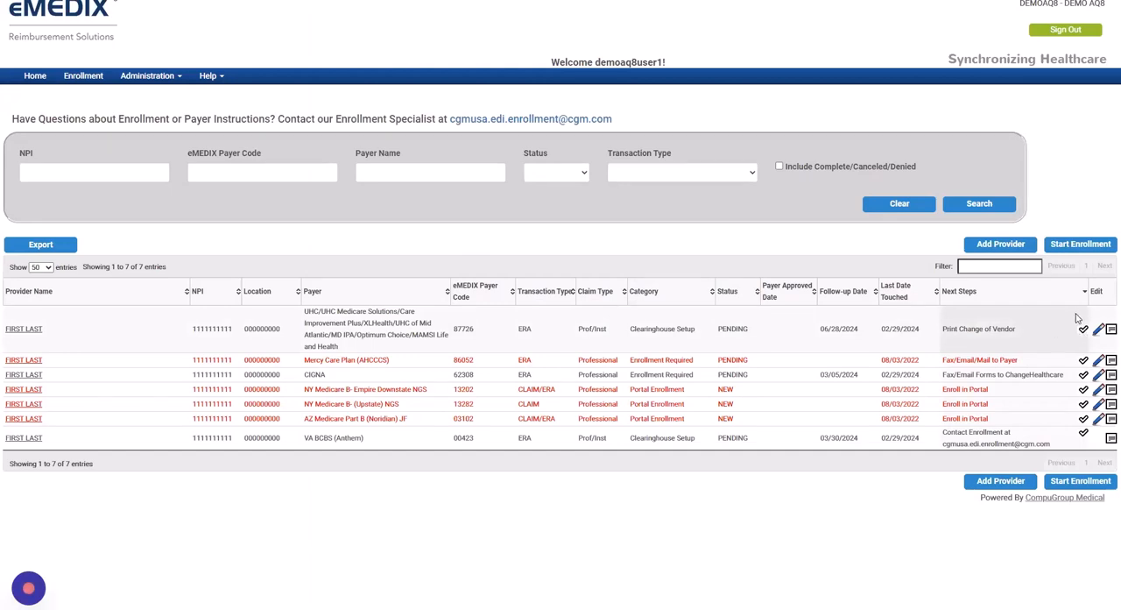
# Reopen the UHC enrollment's next steps and mark the Change of Vendor letter item as done, clearing it again
pyautogui.click(1084, 331)
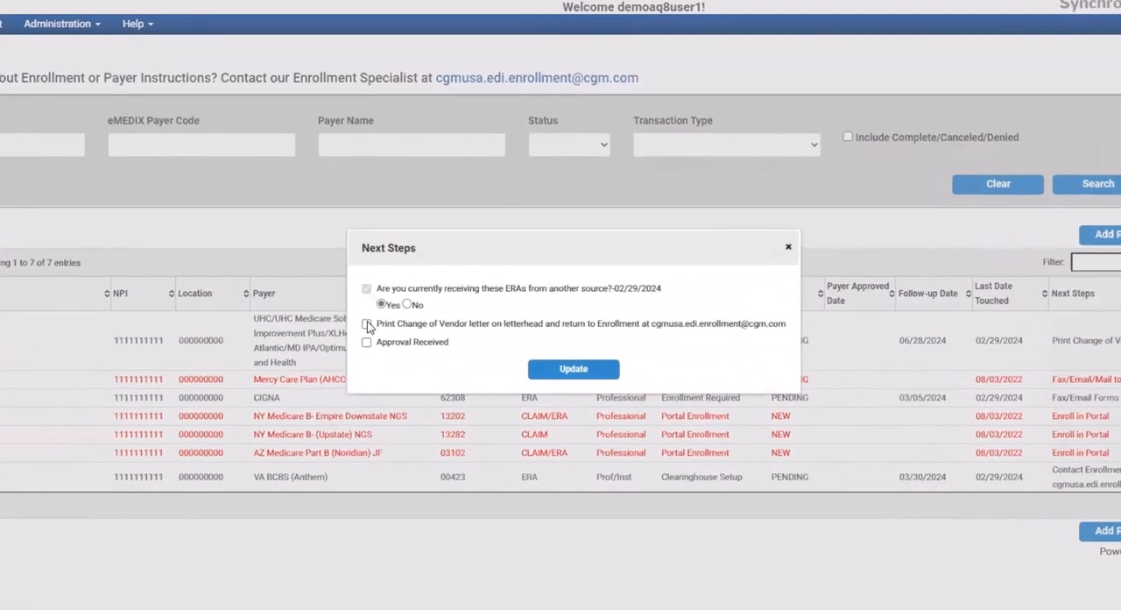
pyautogui.click(385, 321)
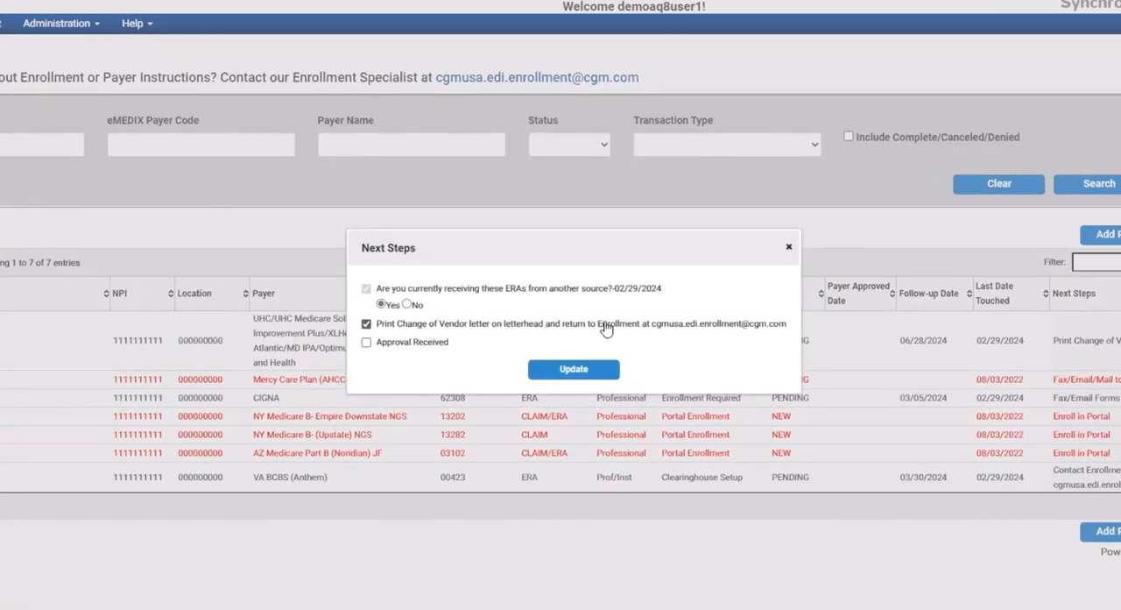
pyautogui.moveTo(653, 326); pyautogui.dragTo(784, 330)
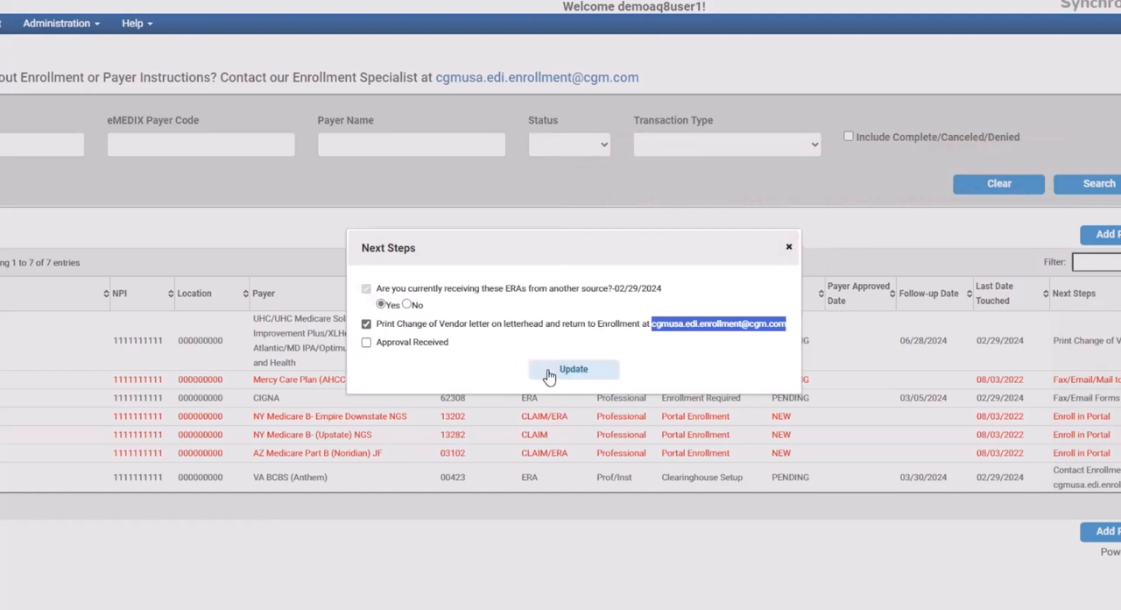
pyautogui.click(365, 324)
pyautogui.click(552, 310)
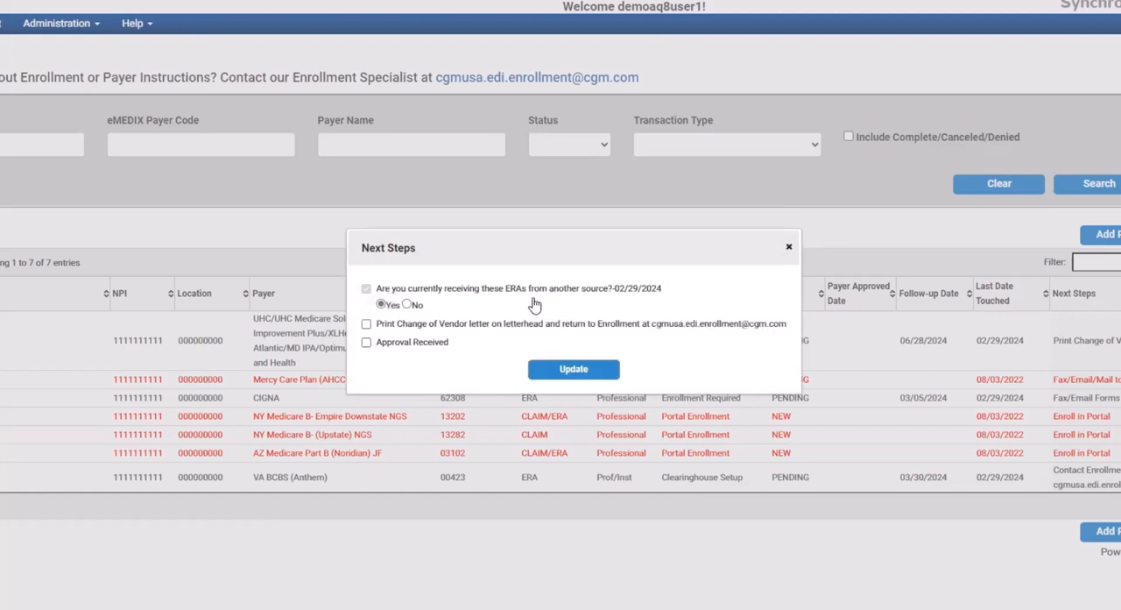
# Change the answer about receiving ERAs from another source to No and update the UHC next steps
pyautogui.click(407, 305)
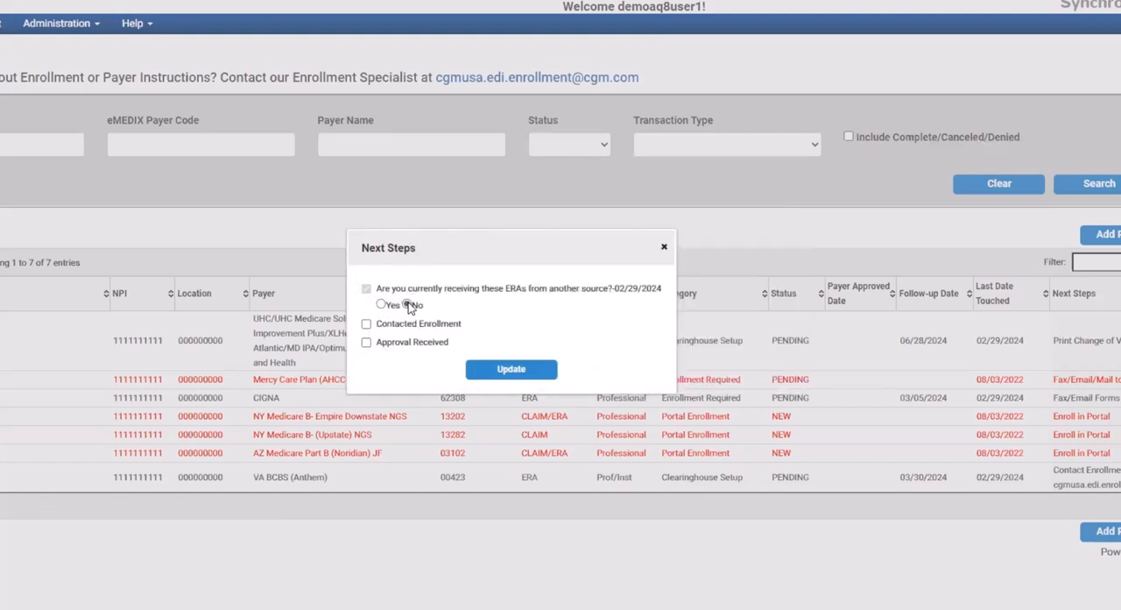
pyautogui.click(508, 371)
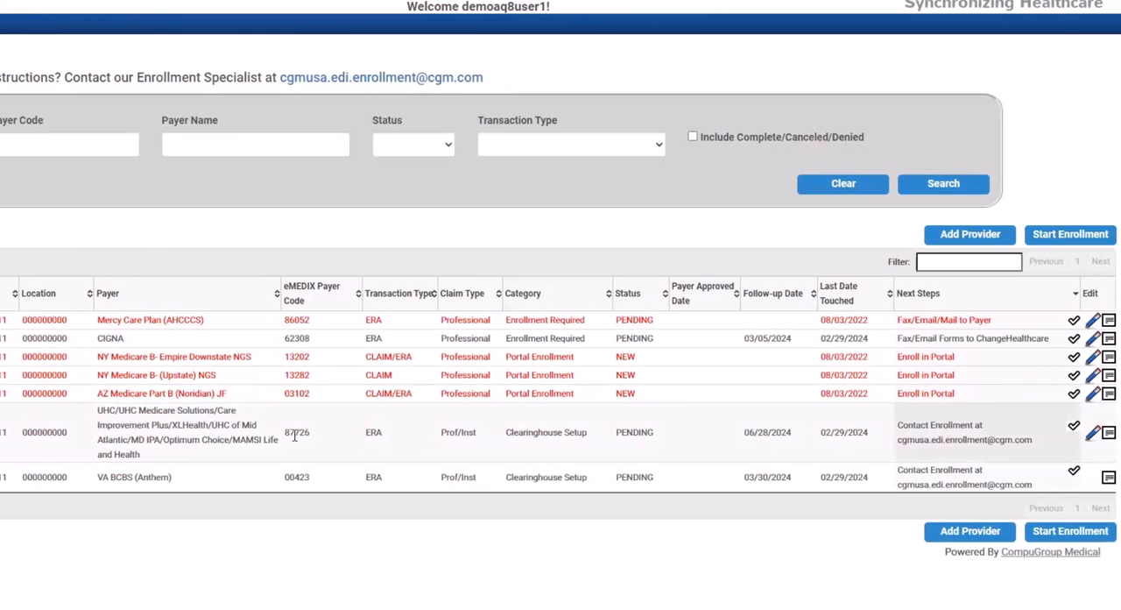
# Review the claim type and contact-enrollment instructions of the UHC row and the contact e-mail of the VA BCBS row
pyautogui.moveTo(442, 434); pyautogui.dragTo(478, 435)
pyautogui.moveTo(321, 440); pyautogui.dragTo(1039, 455)
pyautogui.click(942, 452)
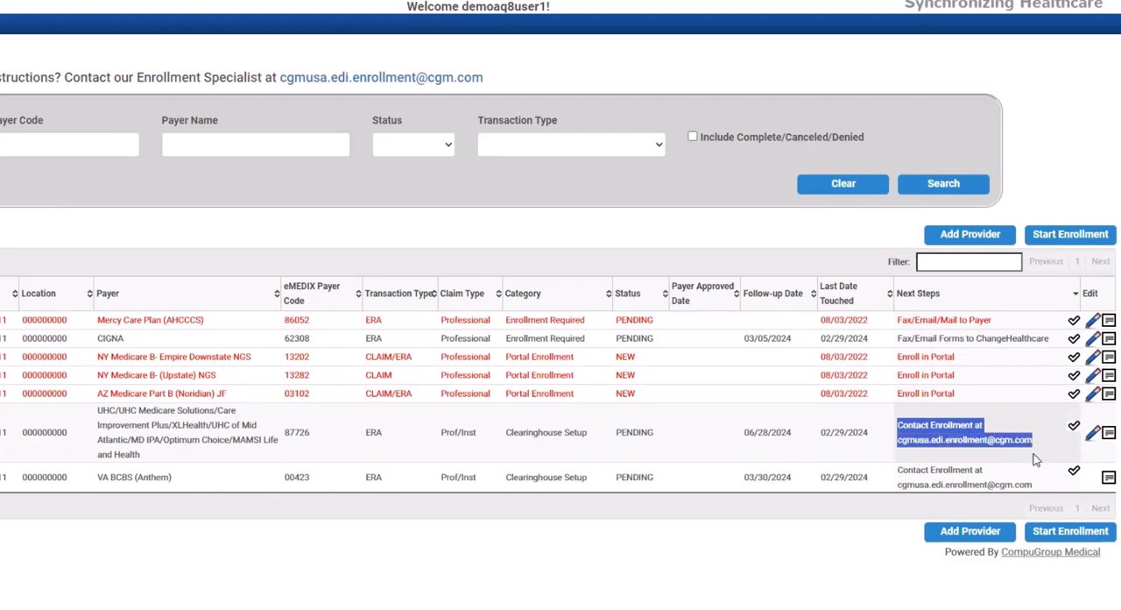
pyautogui.click(907, 451)
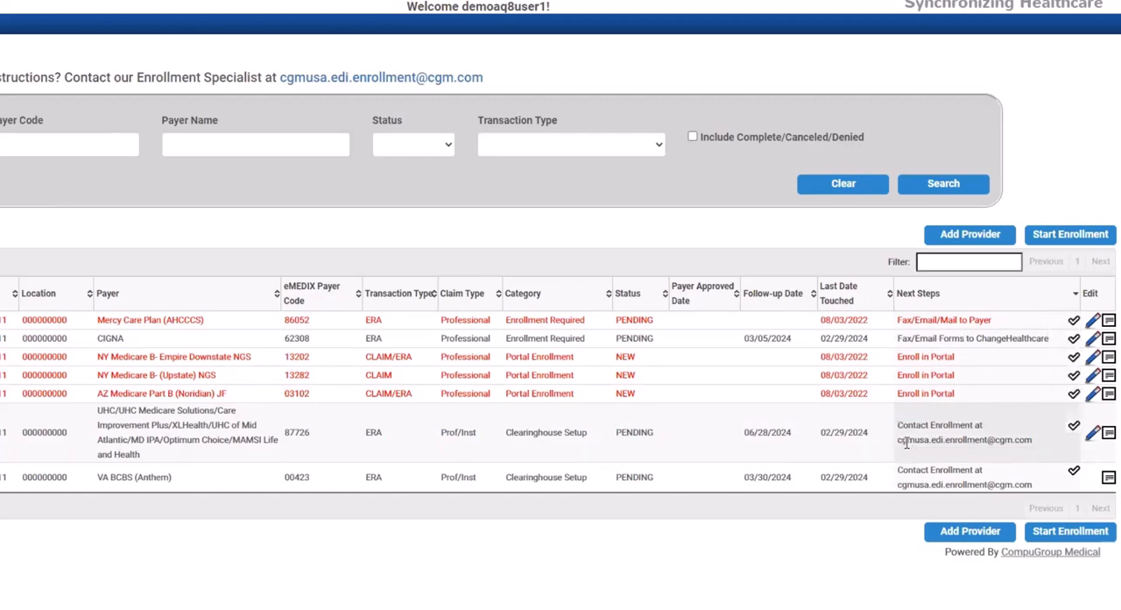
pyautogui.moveTo(899, 441); pyautogui.dragTo(1042, 447)
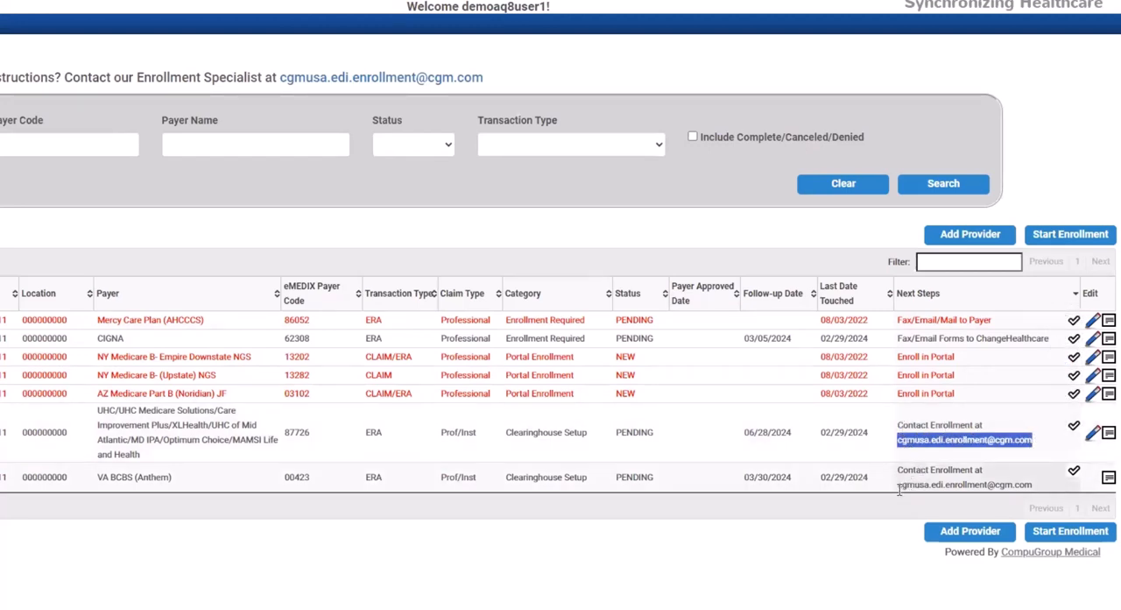
pyautogui.moveTo(900, 479); pyautogui.dragTo(1040, 485)
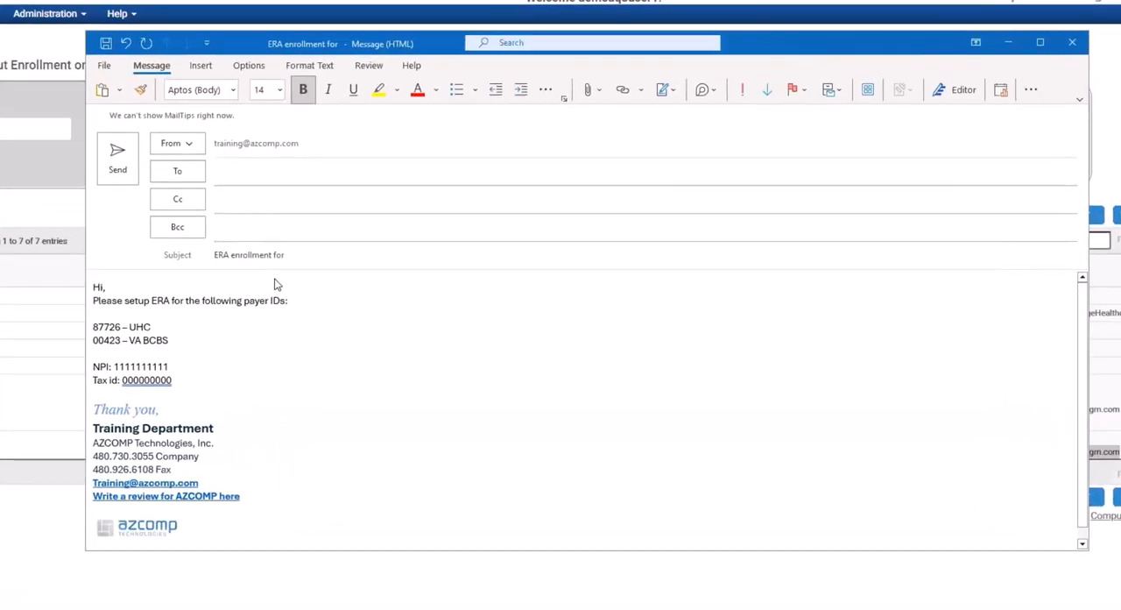
# Switch to the Outlook message draft and complete its subject as "ERA enrollment for ABC - DEMO"
pyautogui.click(291, 280)
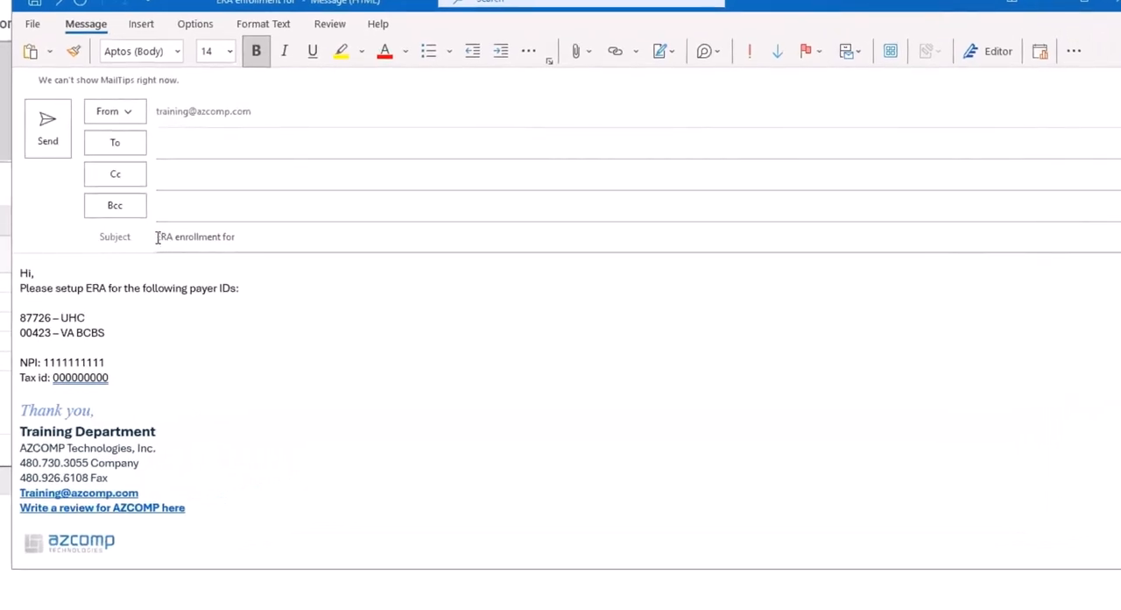
pyautogui.click(158, 236)
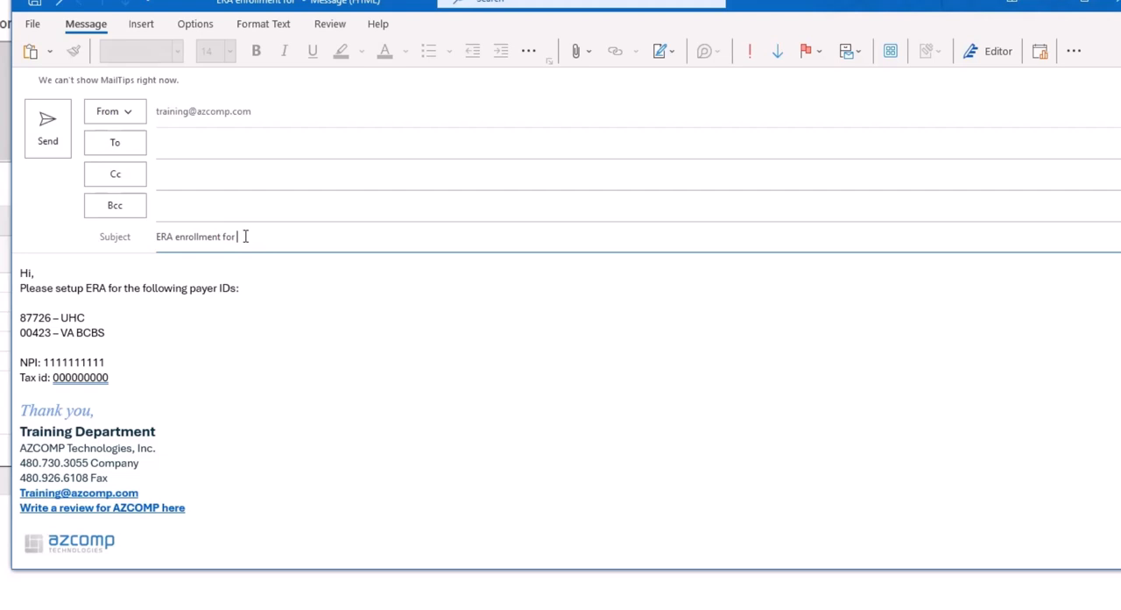
pyautogui.write('ABC -')
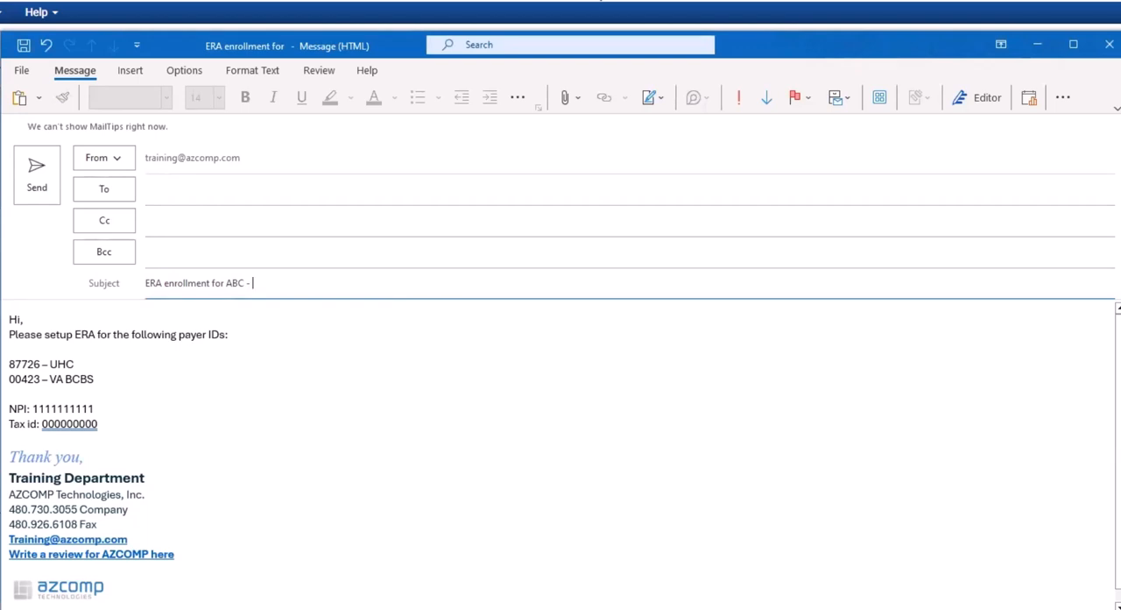
pyautogui.write('DEMO')
# Review the message body's ERA setup request, UHC and VA BCBS payer IDs, NPI and tax ID lines
pyautogui.moveTo(9, 335); pyautogui.dragTo(228, 336)
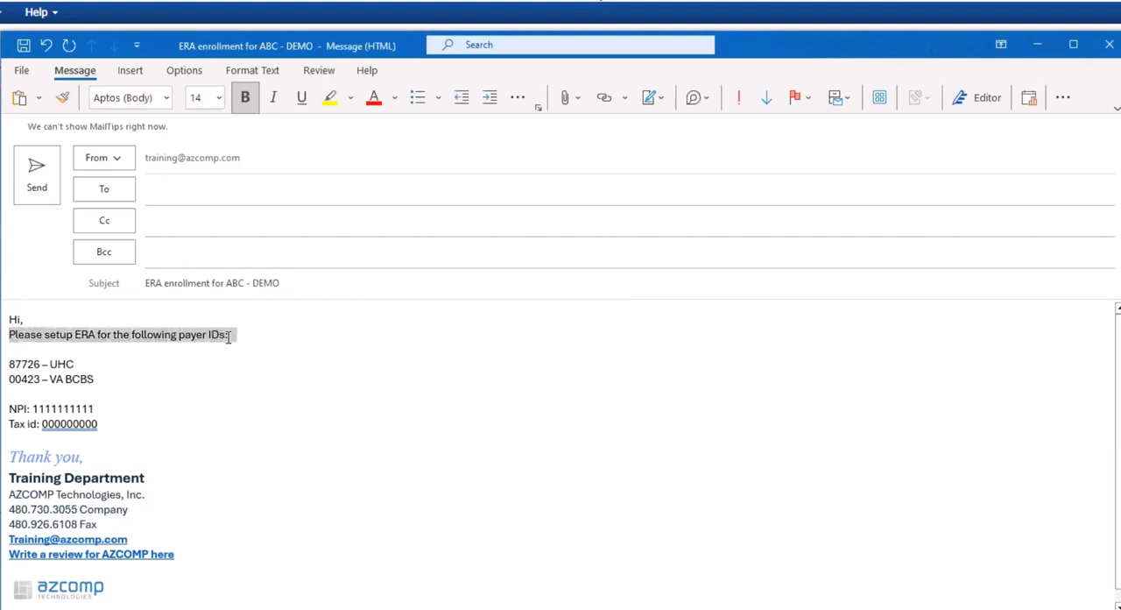
pyautogui.moveTo(8, 363); pyautogui.dragTo(78, 364)
pyautogui.moveTo(8, 379); pyautogui.dragTo(99, 378)
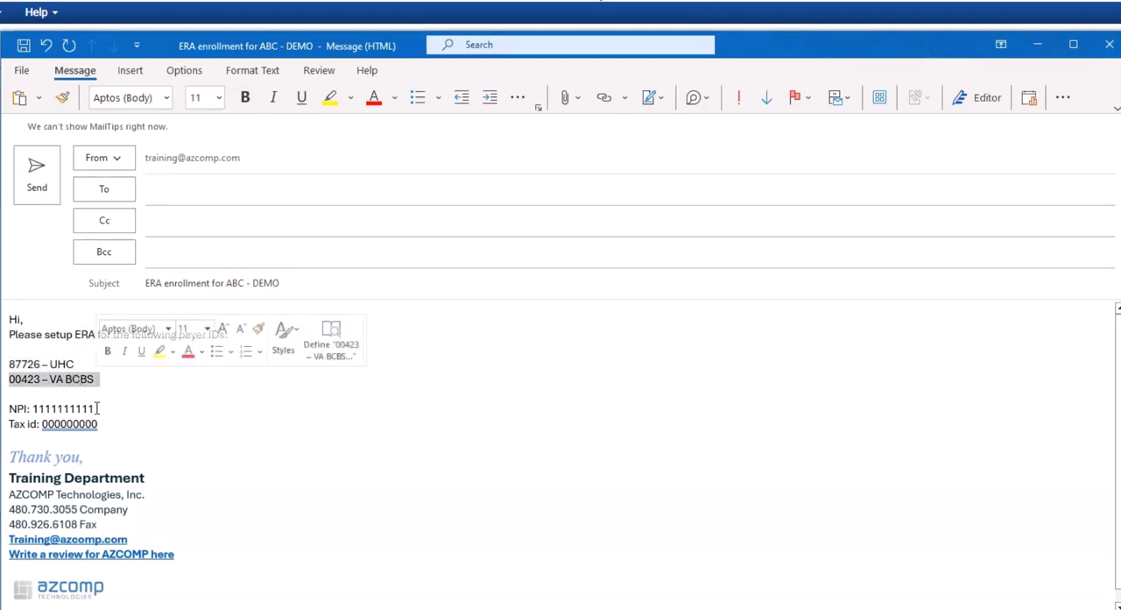
pyautogui.moveTo(9, 408); pyautogui.dragTo(98, 412)
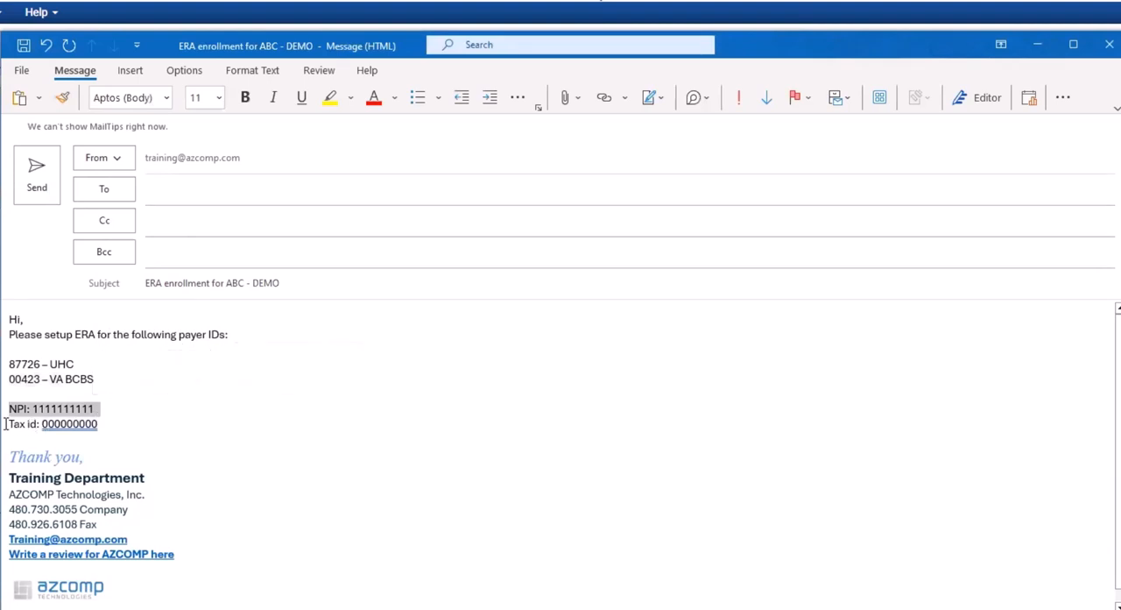
pyautogui.moveTo(9, 423); pyautogui.dragTo(103, 424)
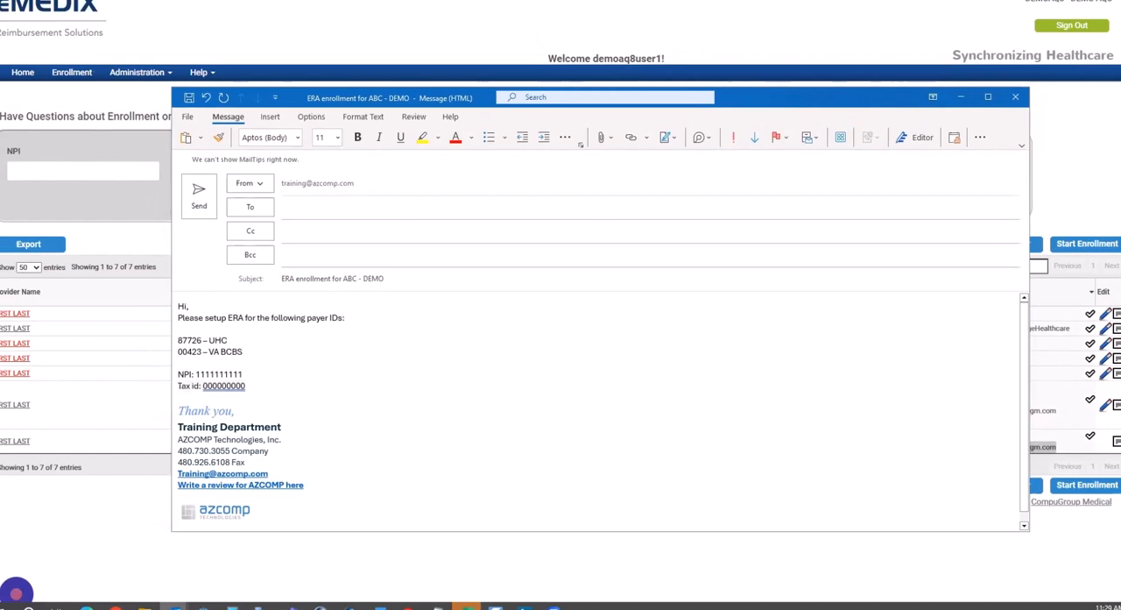
# Return to the eMEDIX enrollment list and select the contact e-mail in the VA BCBS next steps
pyautogui.click(961, 97)
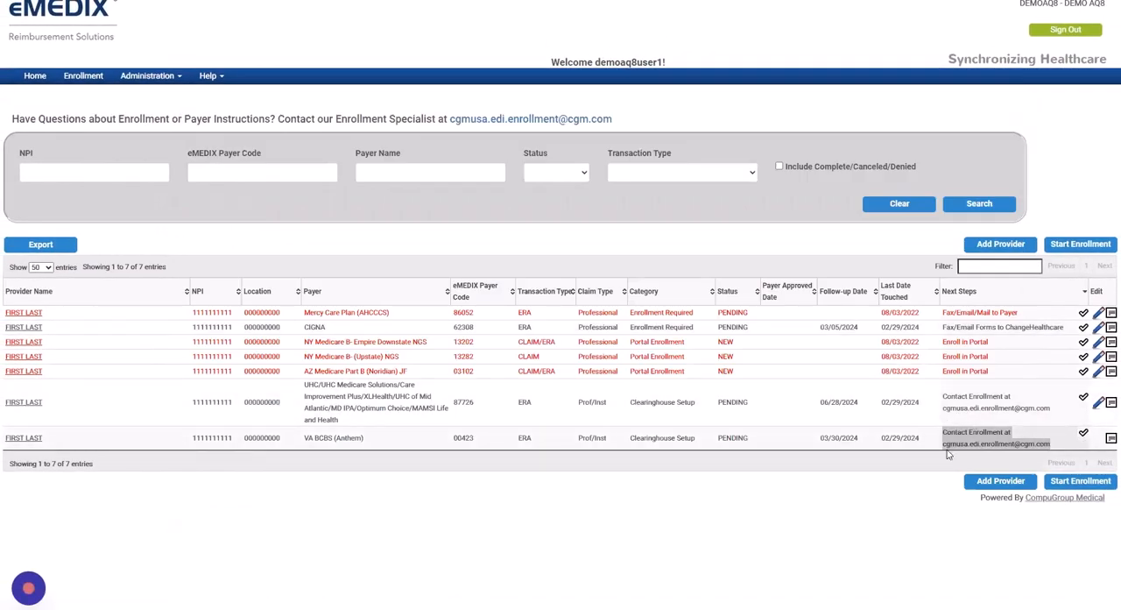
pyautogui.moveTo(942, 443); pyautogui.dragTo(1042, 422)
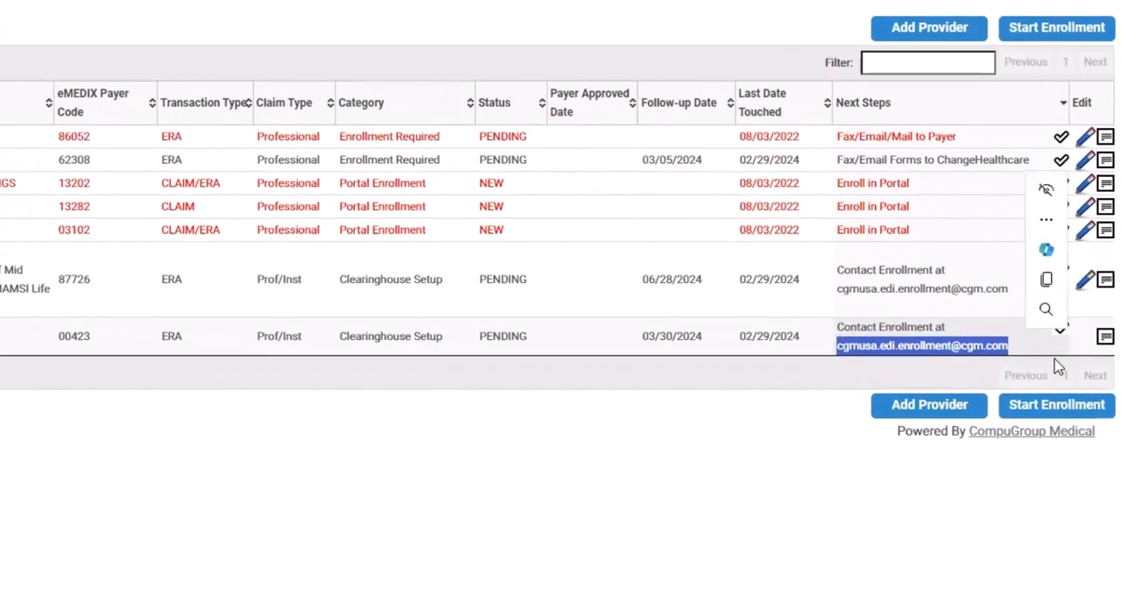
# Mark the VA BCBS enrollment's next step as Contacted Enrollment and save the update
pyautogui.click(1060, 341)
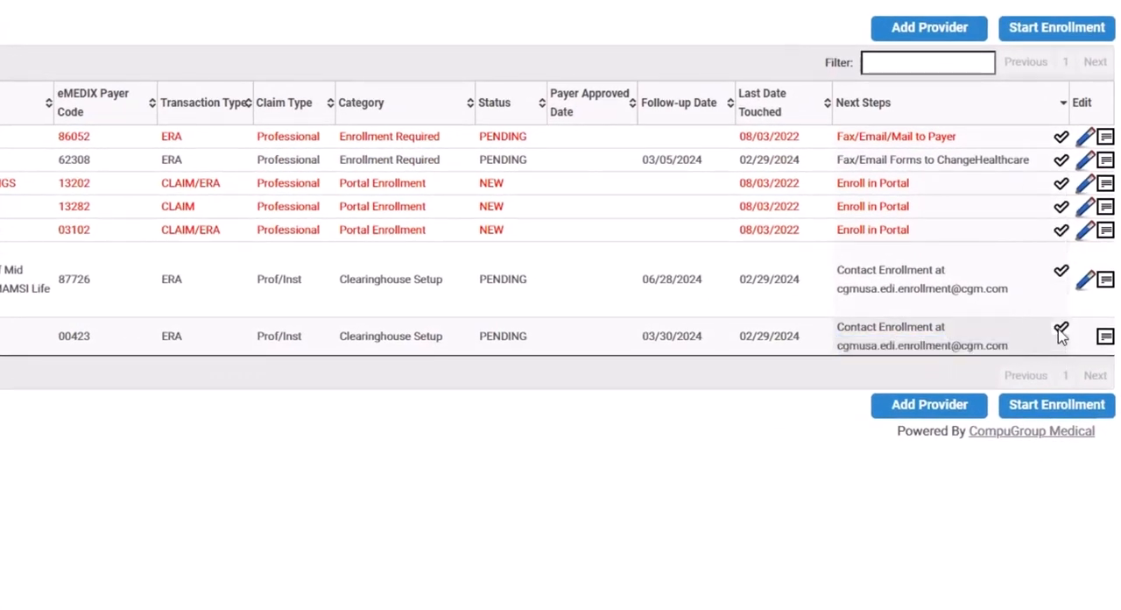
pyautogui.click(1060, 330)
pyautogui.click(180, 103)
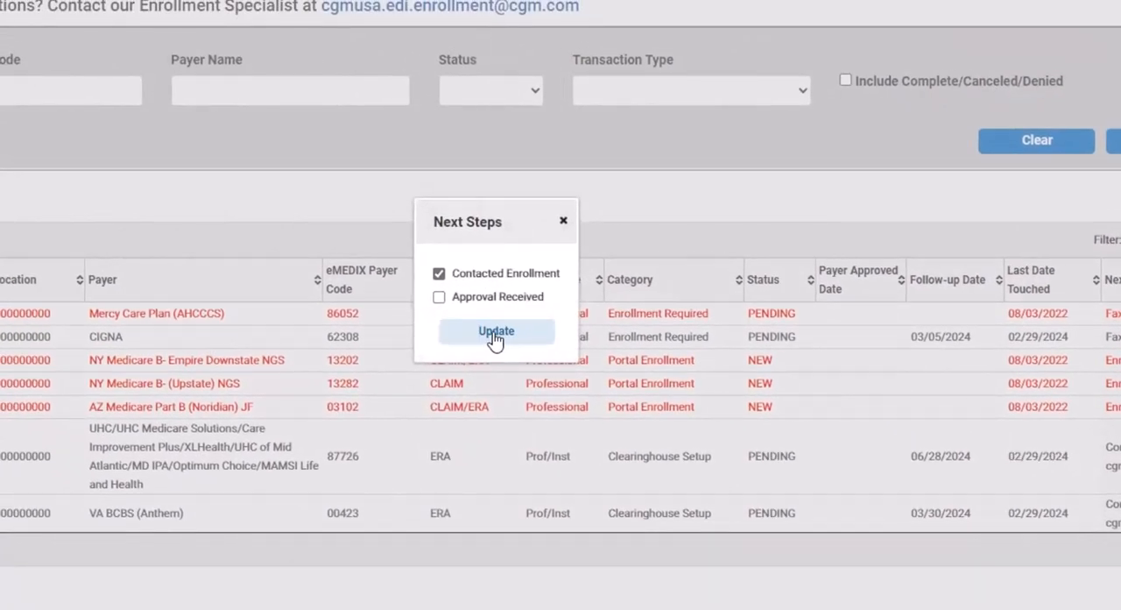
pyautogui.click(495, 332)
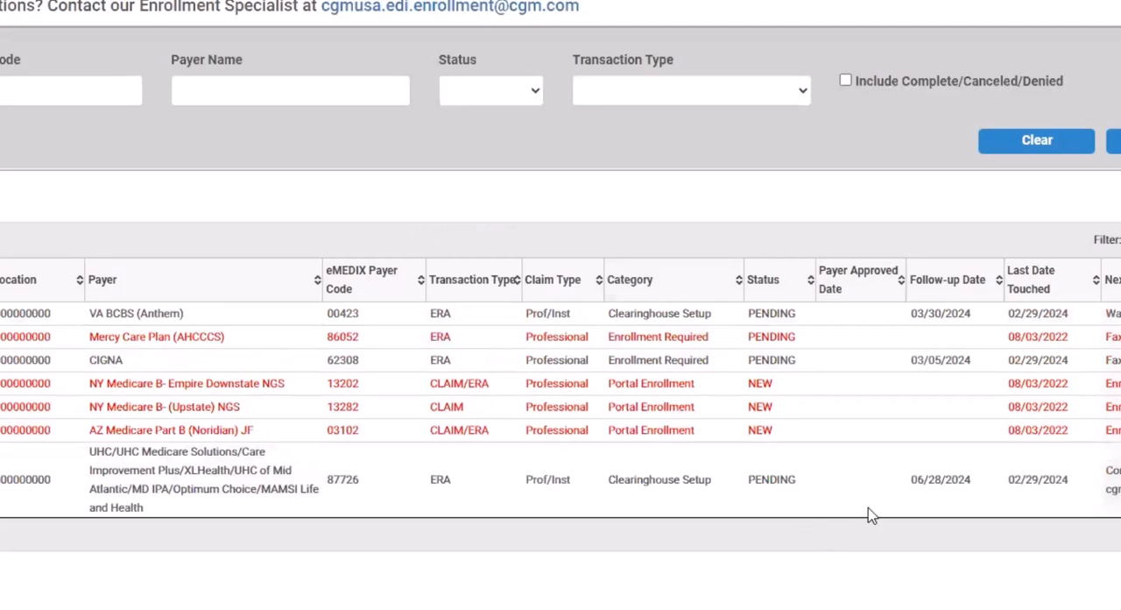
# Review the VA BCBS row's next step, its Approval Received option and its note window without changing anything
pyautogui.moveTo(837, 313); pyautogui.dragTo(935, 328)
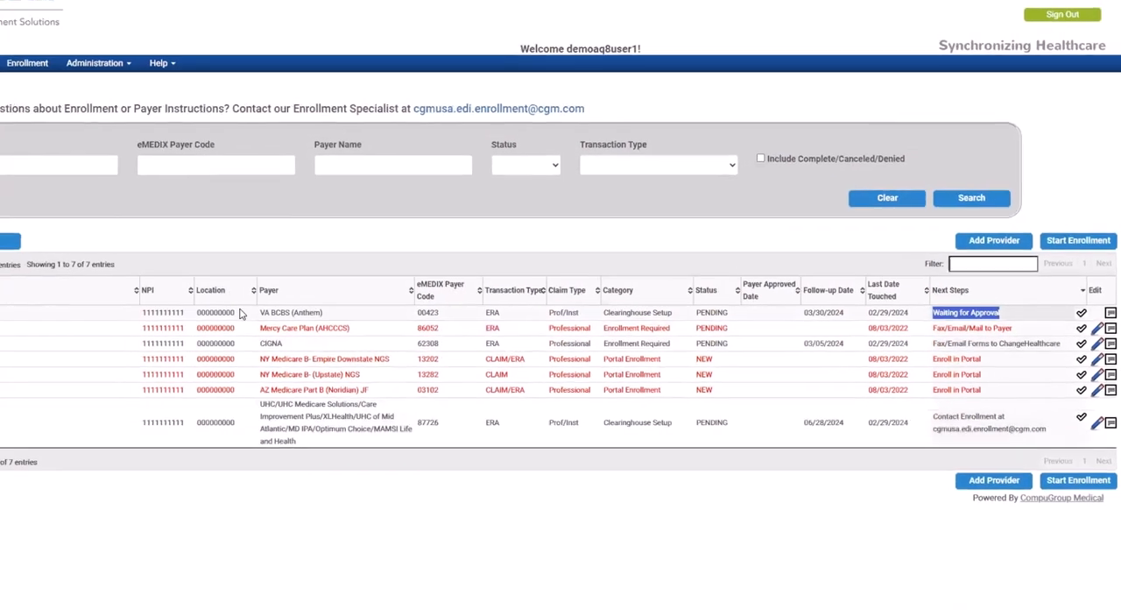
pyautogui.moveTo(306, 313); pyautogui.dragTo(387, 314)
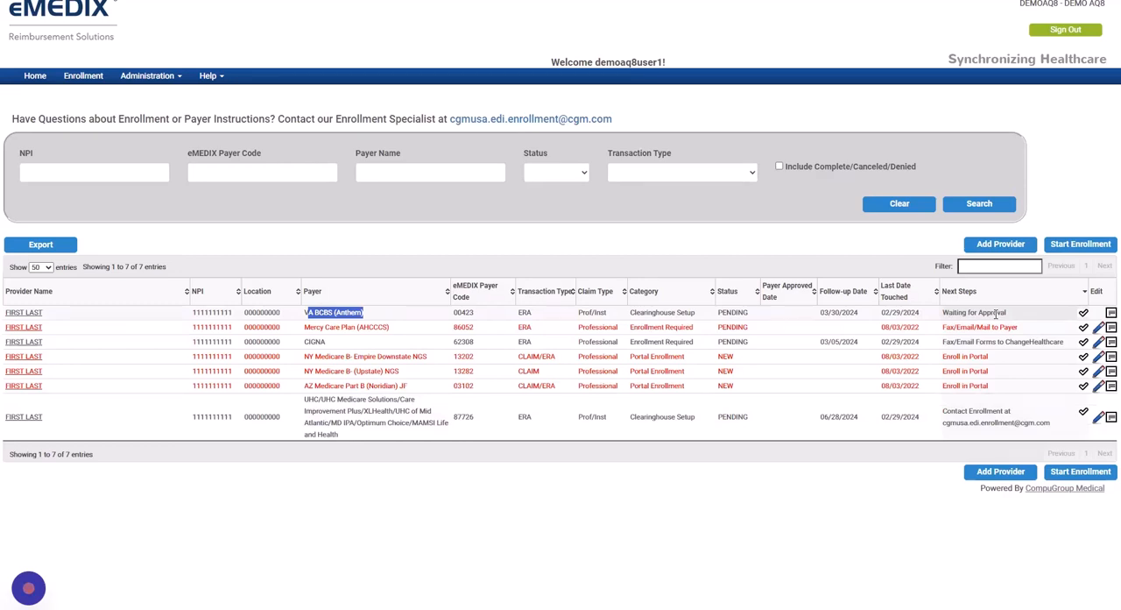
pyautogui.click(1083, 314)
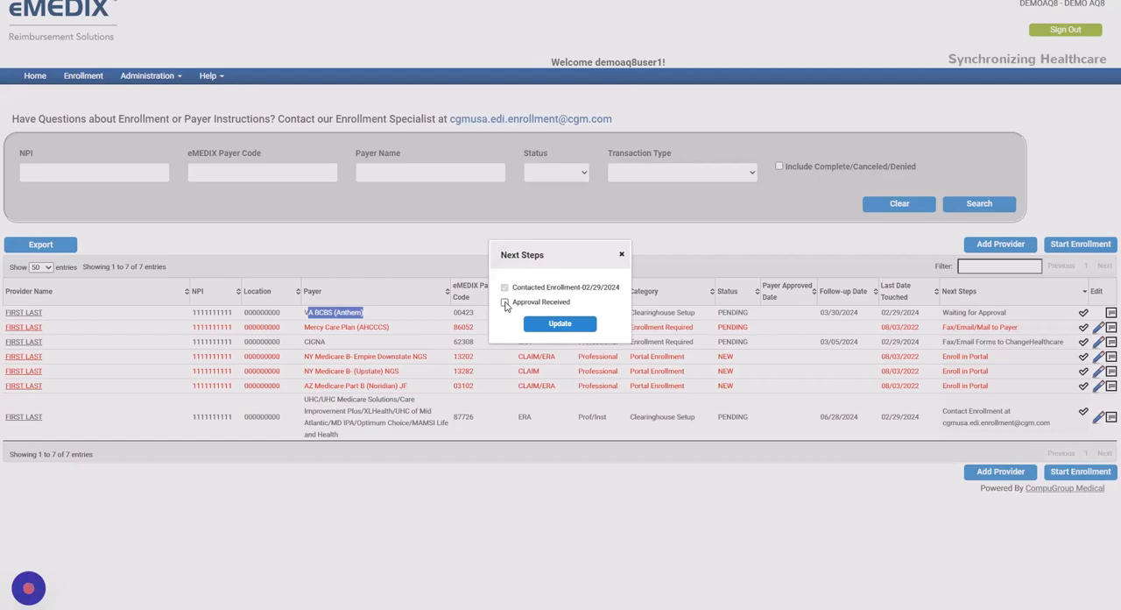
pyautogui.click(622, 254)
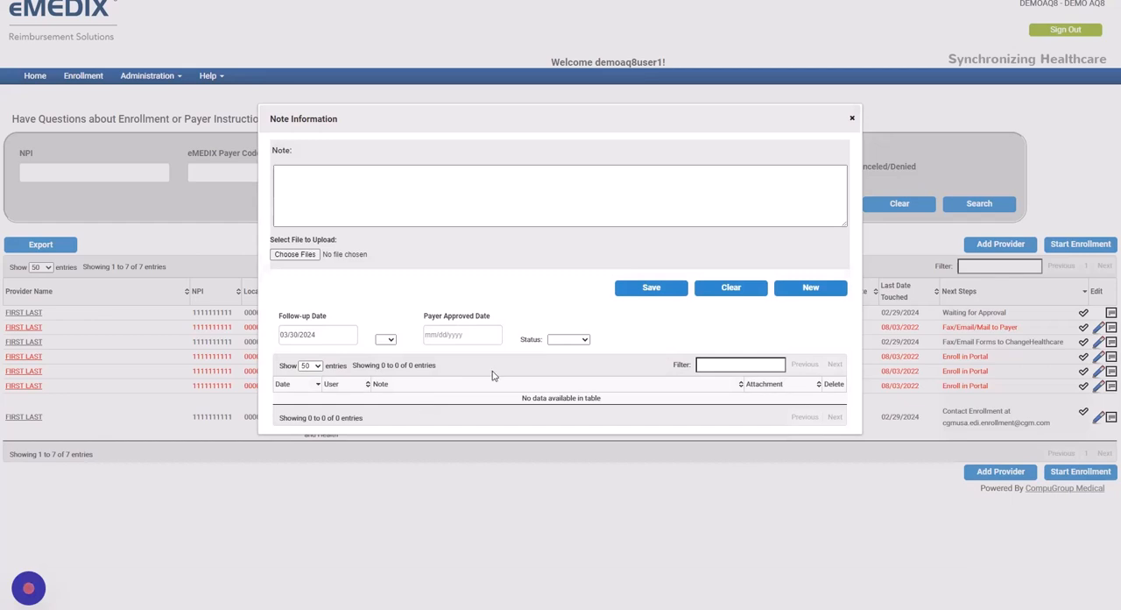
pyautogui.click(851, 120)
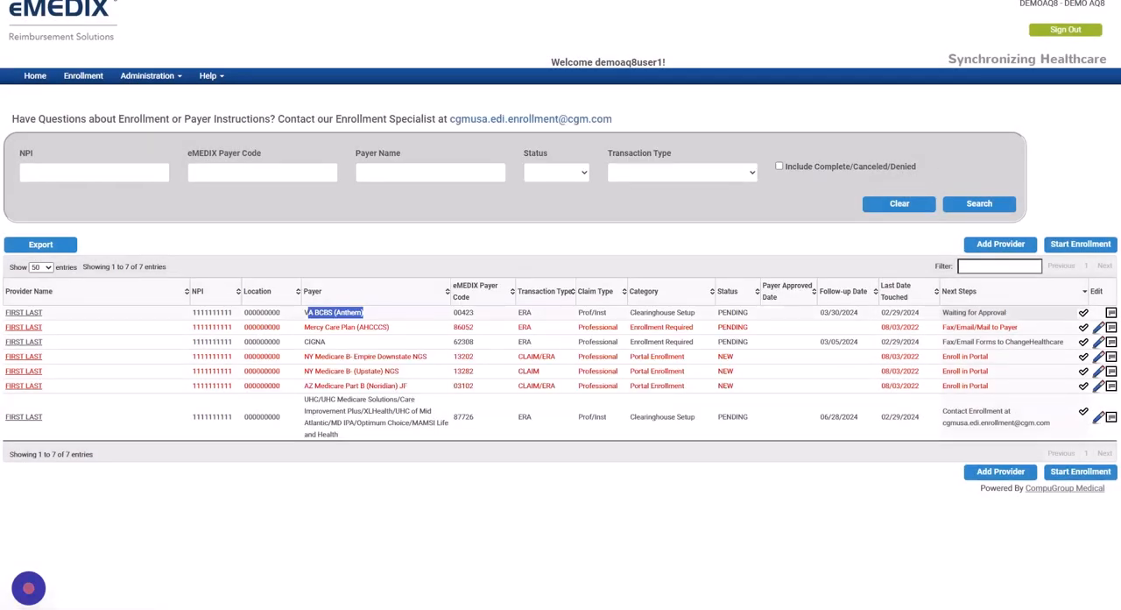
pyautogui.click(1111, 312)
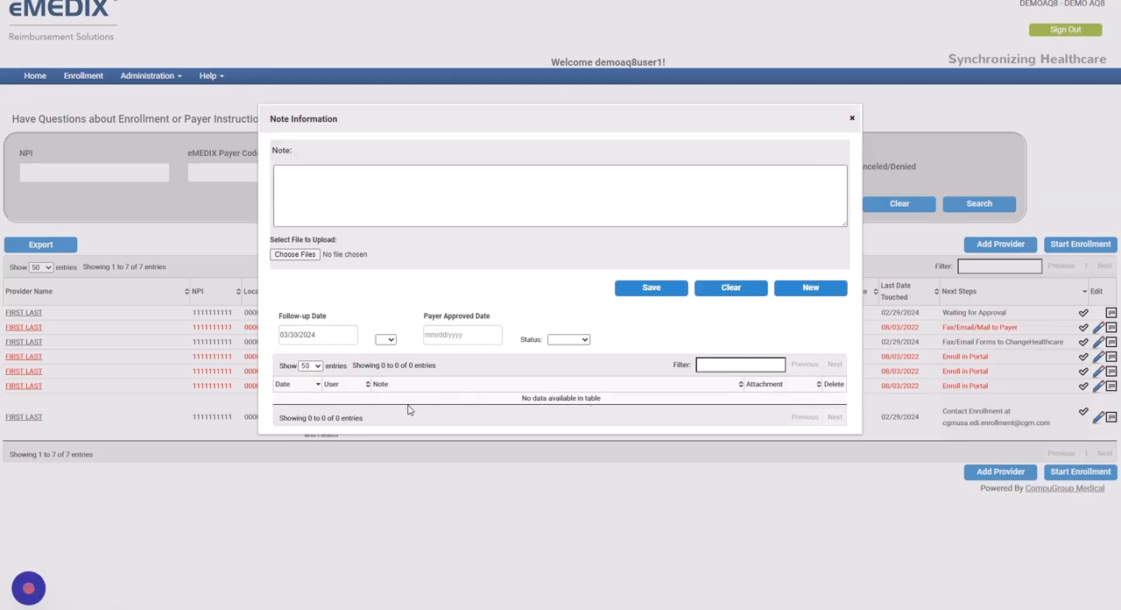
pyautogui.click(853, 120)
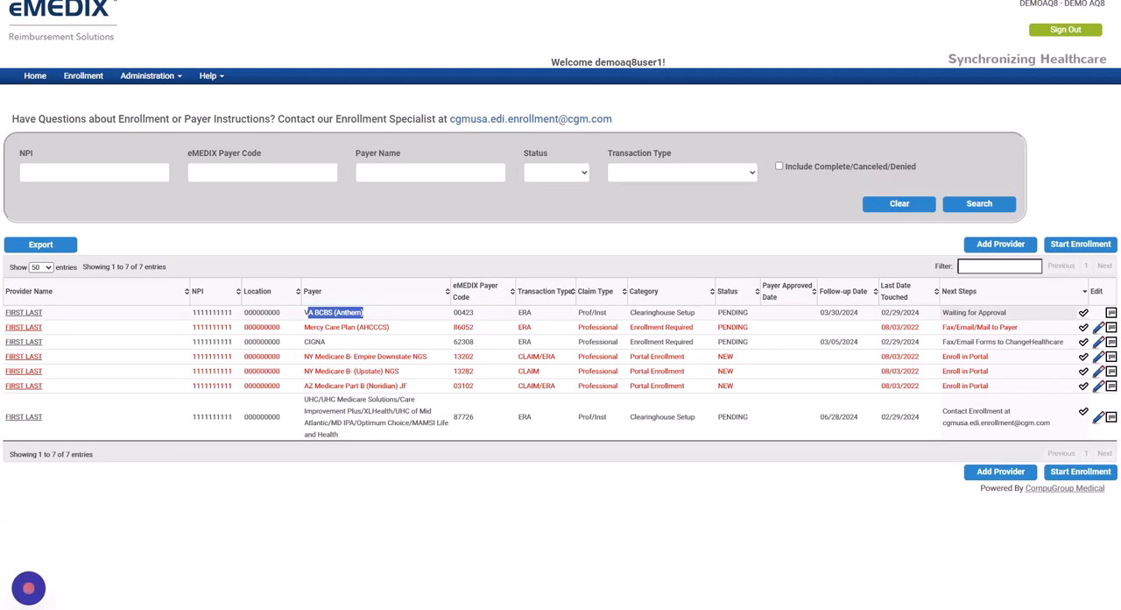
# Save the note "WRONG NPI" on the VA BCBS enrollment with its status set to Canceled
pyautogui.click(1111, 313)
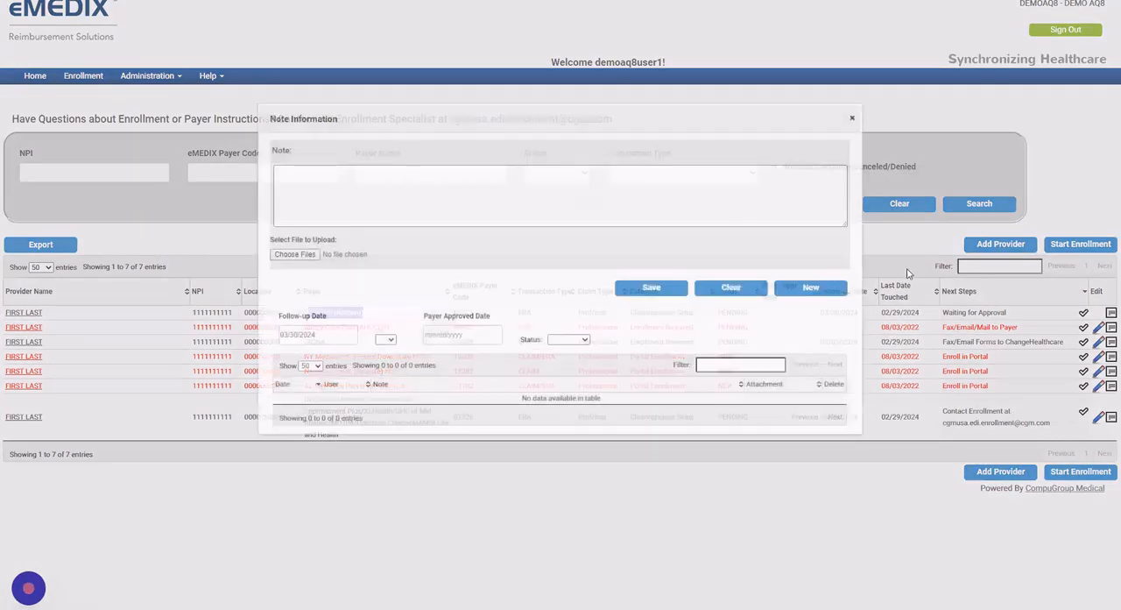
pyautogui.click(419, 188)
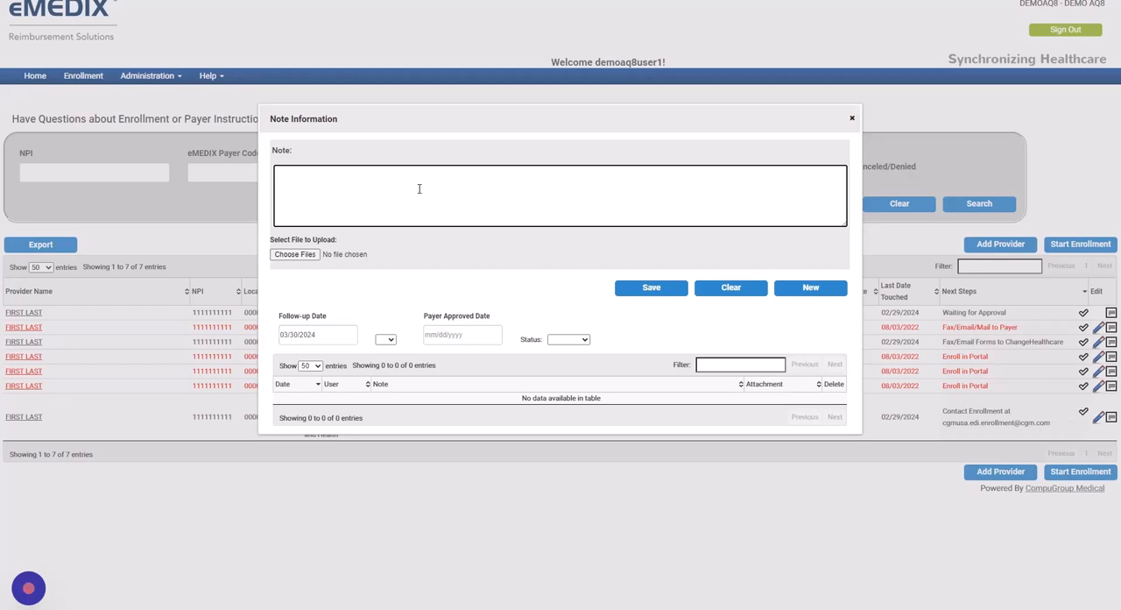
pyautogui.write('WRONG NPOII')
pyautogui.click(583, 341)
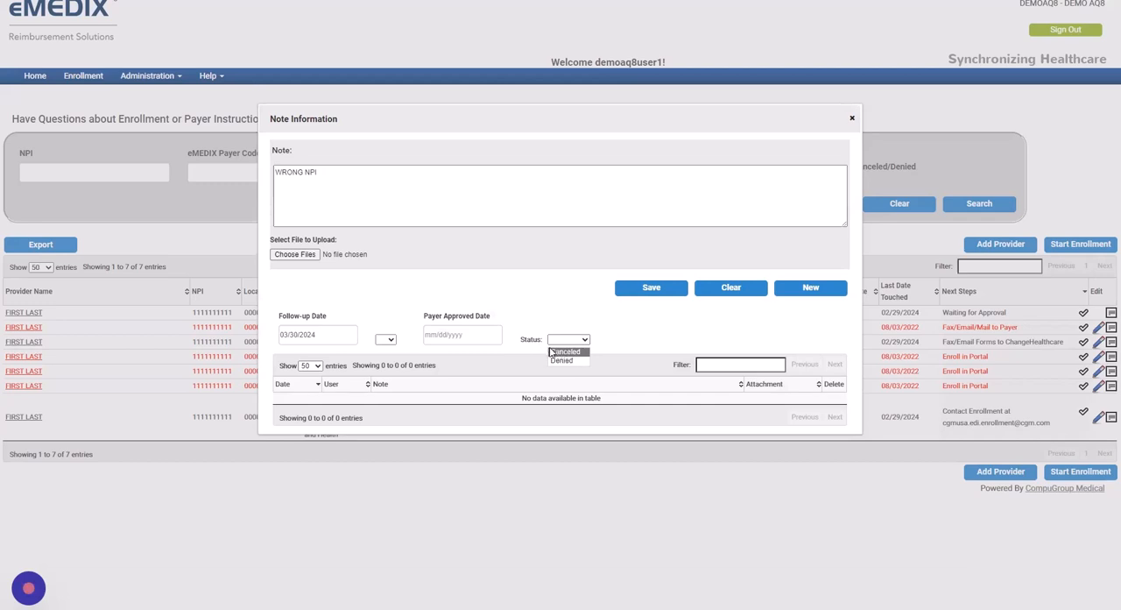
pyautogui.click(561, 352)
pyautogui.click(649, 289)
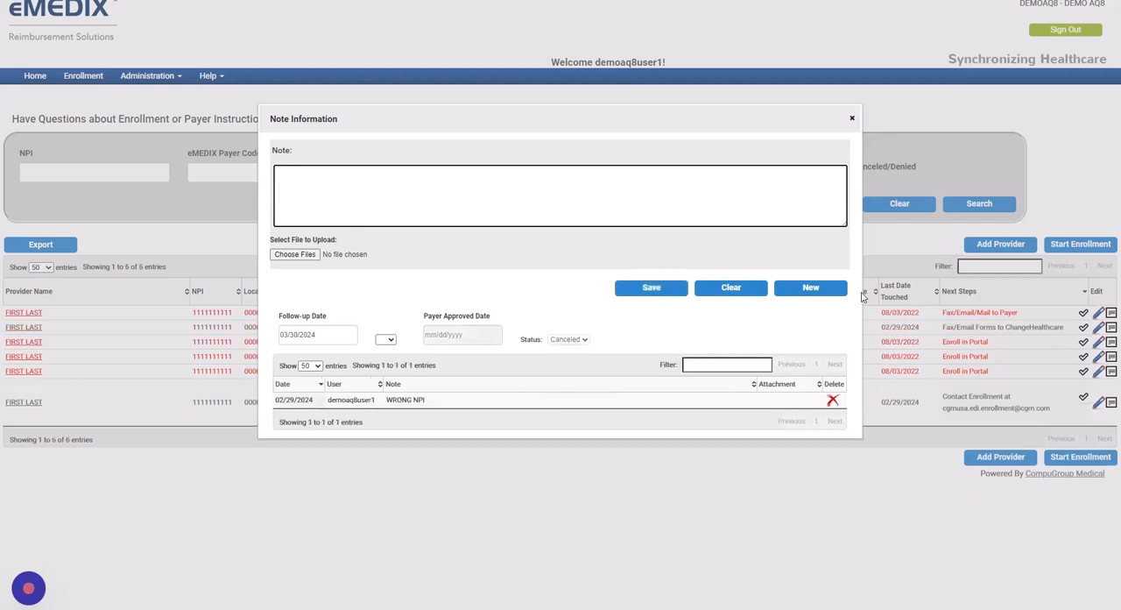
pyautogui.click(852, 120)
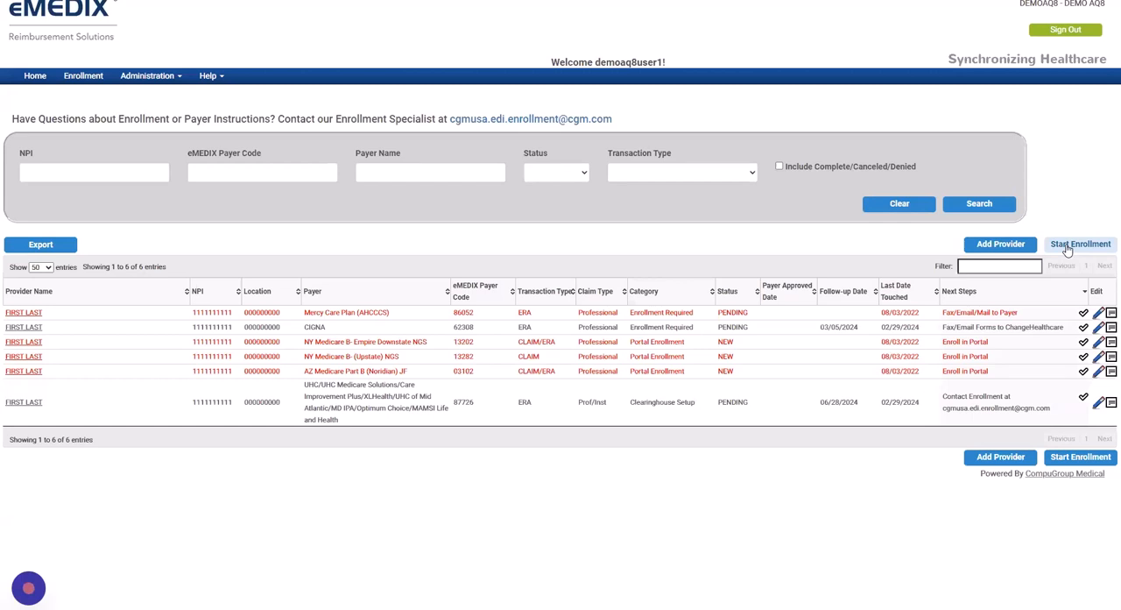
# Check the home dashboard, and the status and next steps of the Mercy Care Plan row in the enrollment list
pyautogui.click(28, 76)
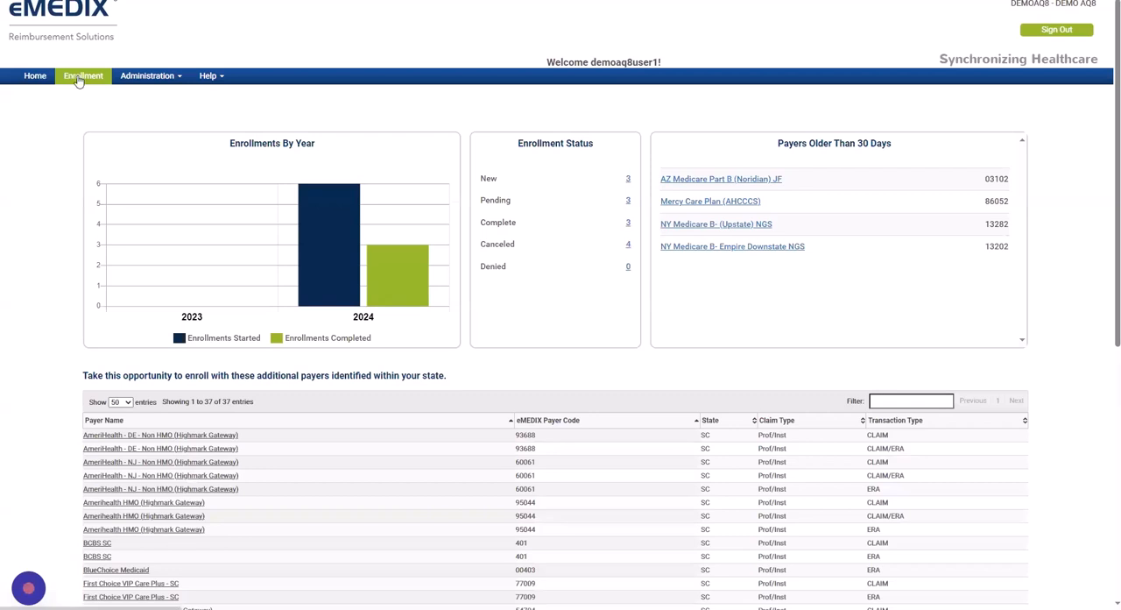
pyautogui.click(77, 78)
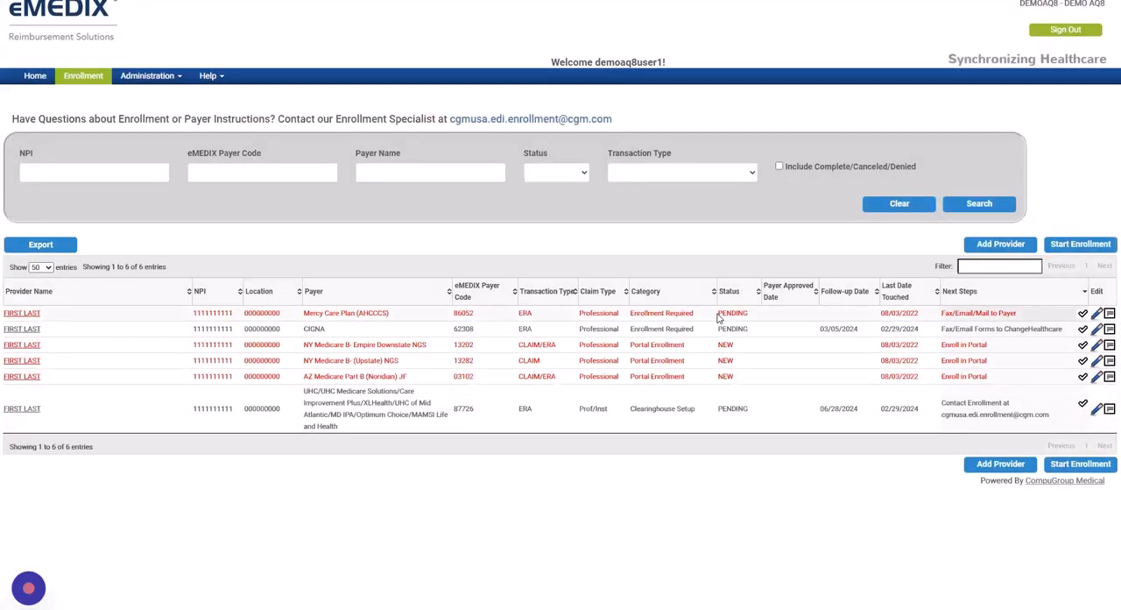
pyautogui.moveTo(718, 317); pyautogui.dragTo(749, 315)
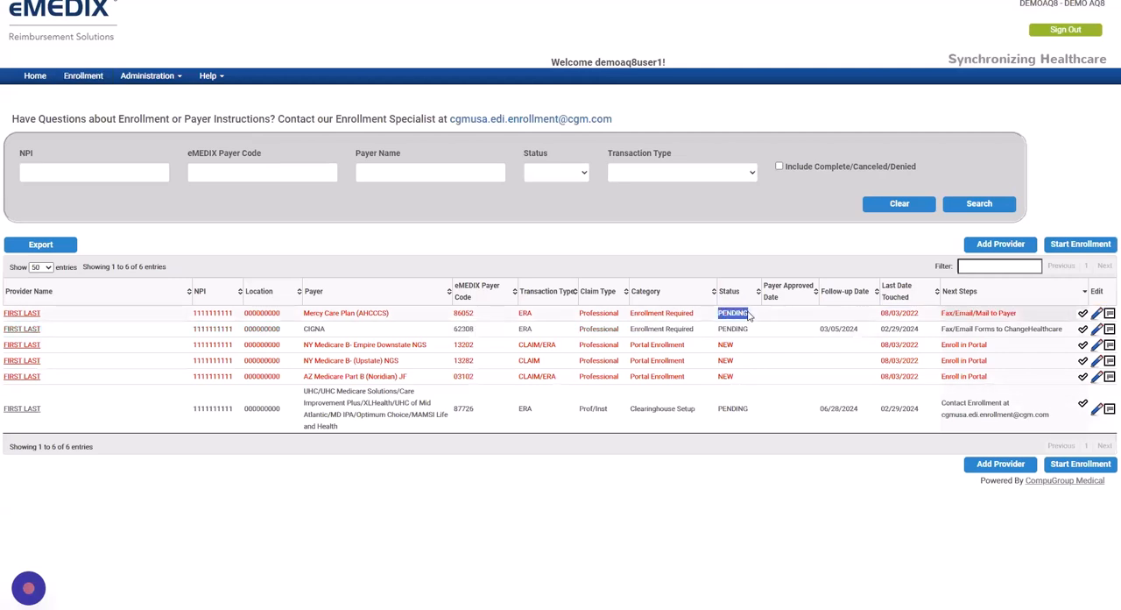
pyautogui.click(943, 315)
pyautogui.moveTo(944, 316); pyautogui.dragTo(1032, 321)
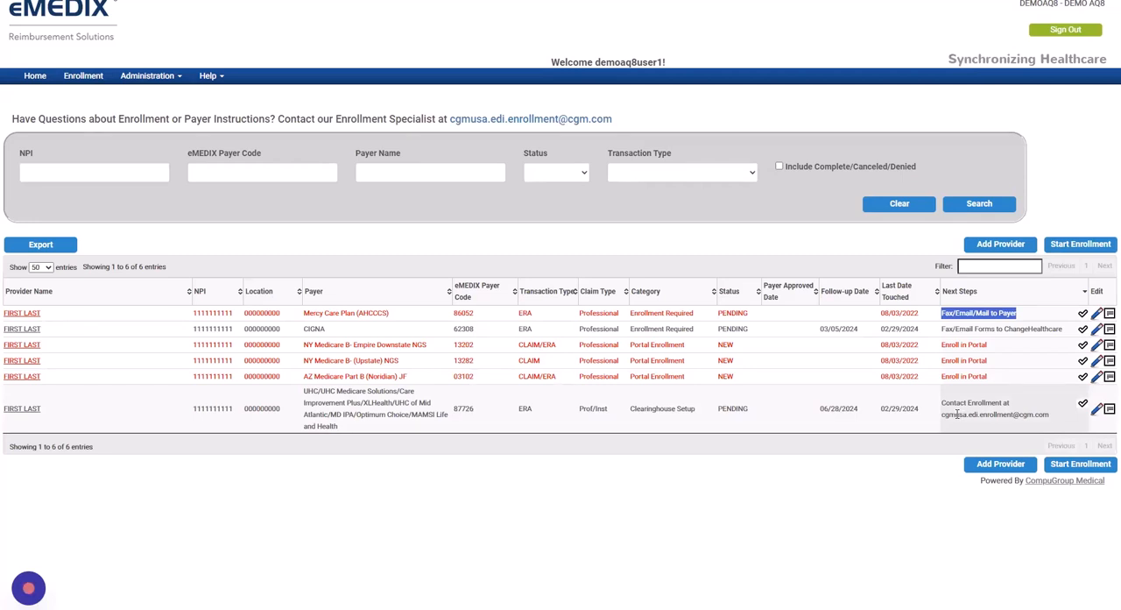
pyautogui.click(528, 244)
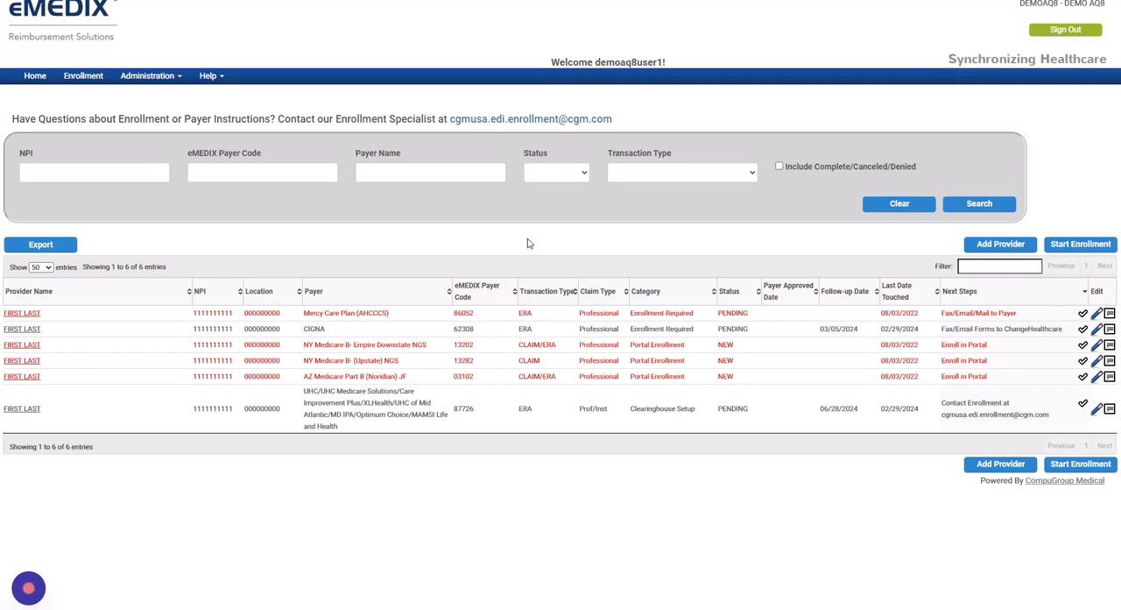
# Search the enrollments by the payer name MEDICARE and look over the matching payers
pyautogui.click(53, 174)
pyautogui.click(215, 172)
pyautogui.click(388, 172)
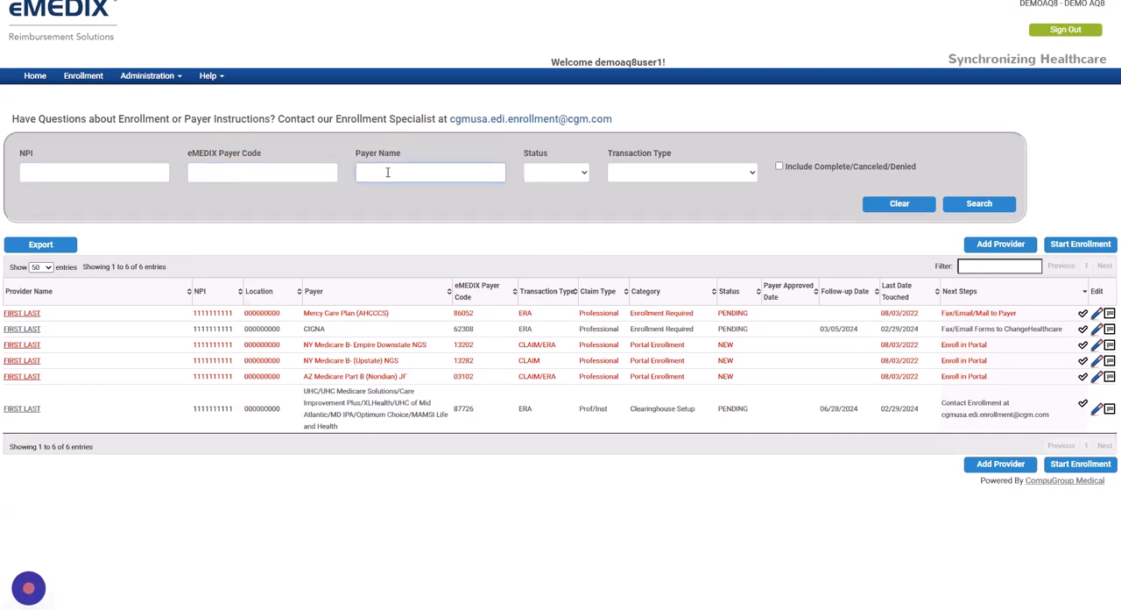
pyautogui.write('MEDICARE')
pyautogui.click(973, 206)
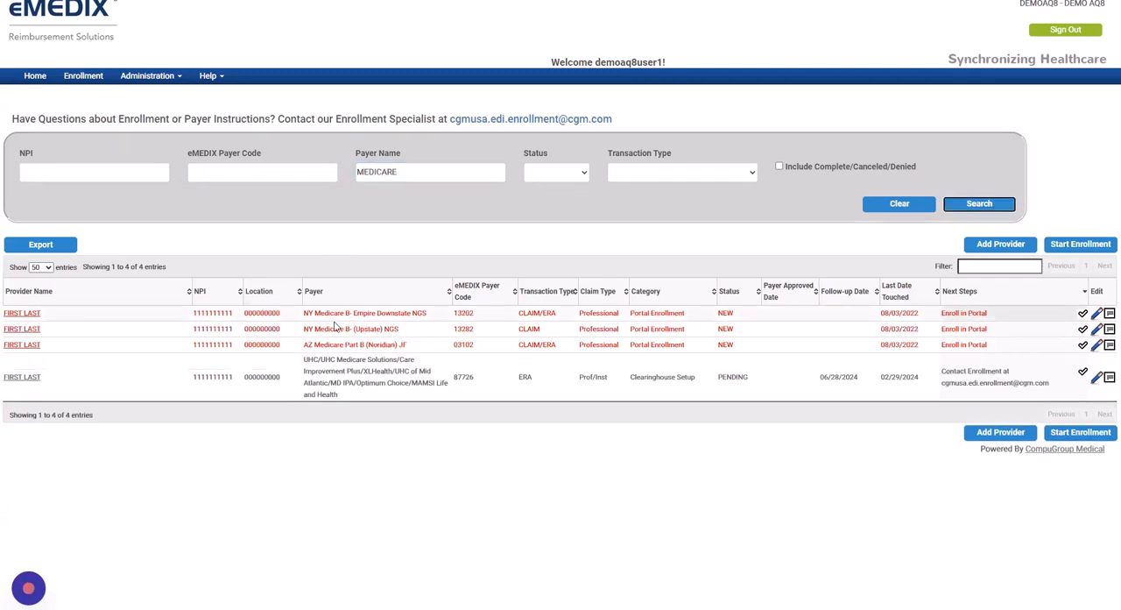
pyautogui.moveTo(337, 360); pyautogui.dragTo(367, 360)
# Clear the payer name and rerun the search to list all enrollments
pyautogui.doubleClick(390, 186)
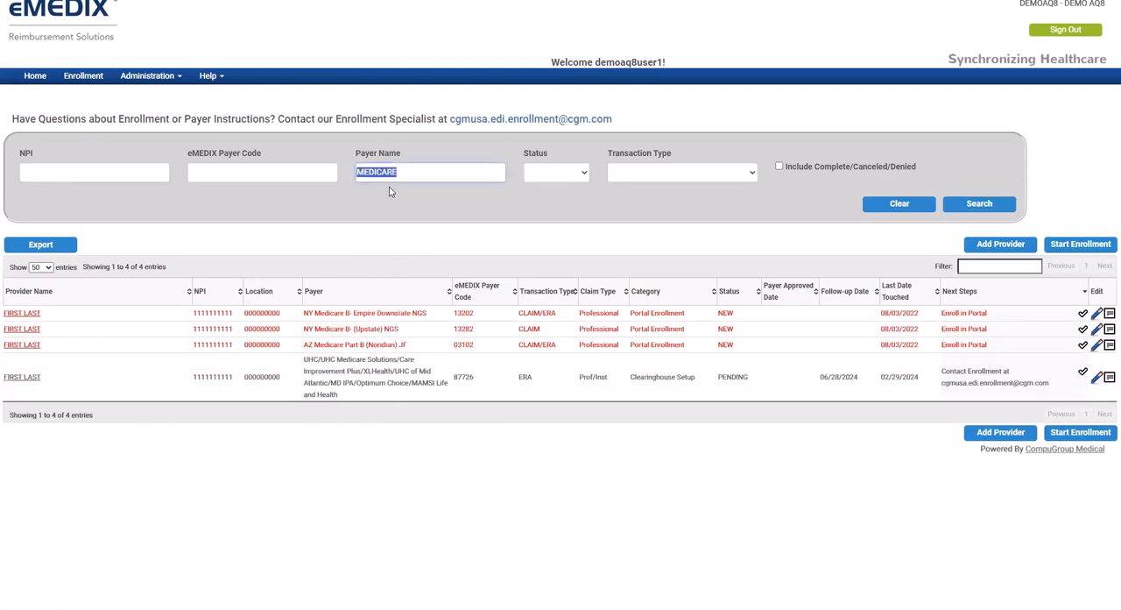
pyautogui.press('BackSpace')
pyautogui.click(956, 207)
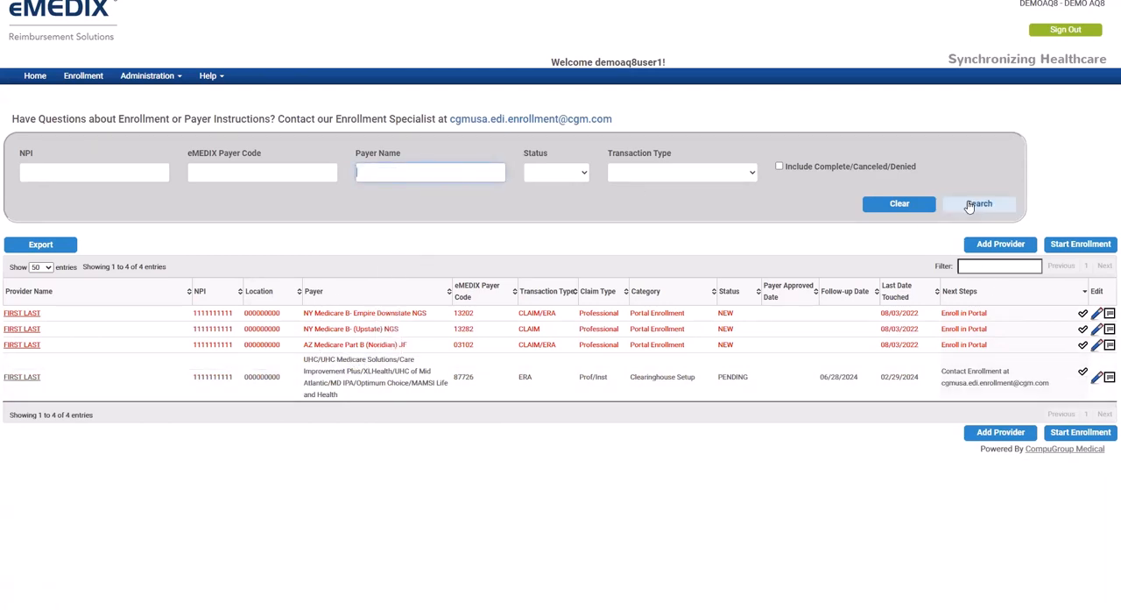
# Filter the enrollment list by CIGNA and check the payer in the matching row
pyautogui.click(963, 265)
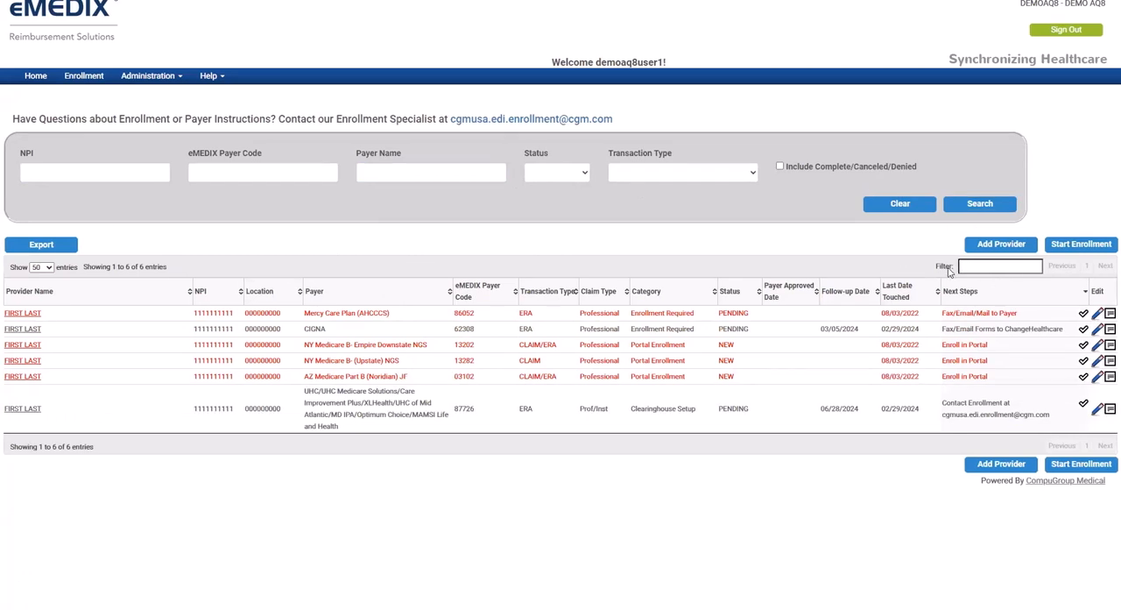
pyautogui.click(965, 266)
pyautogui.write('CIGNA')
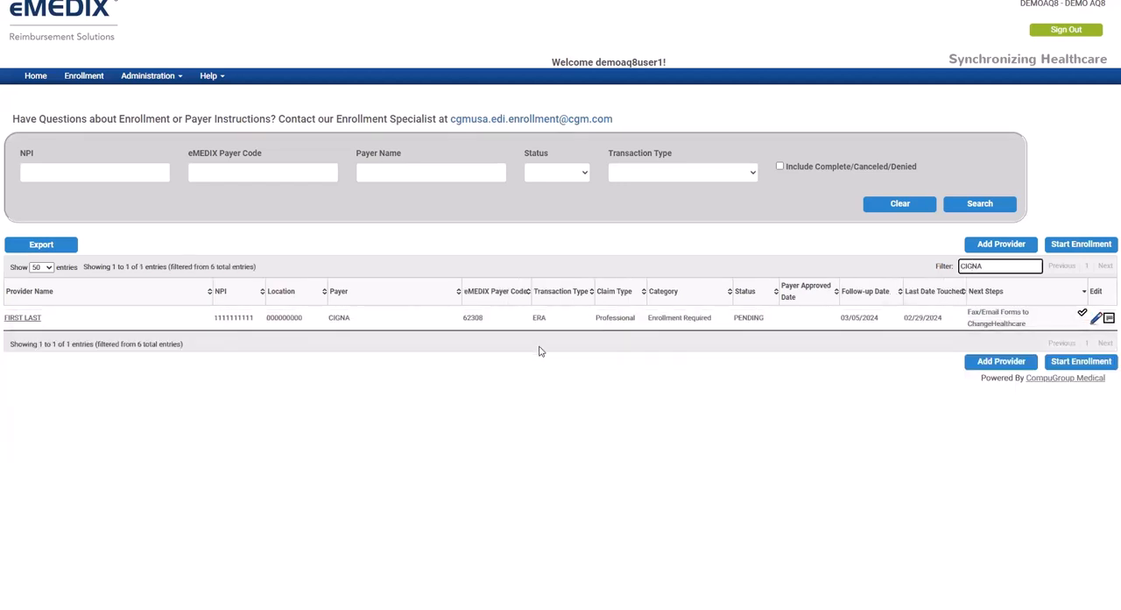
pyautogui.doubleClick(346, 318)
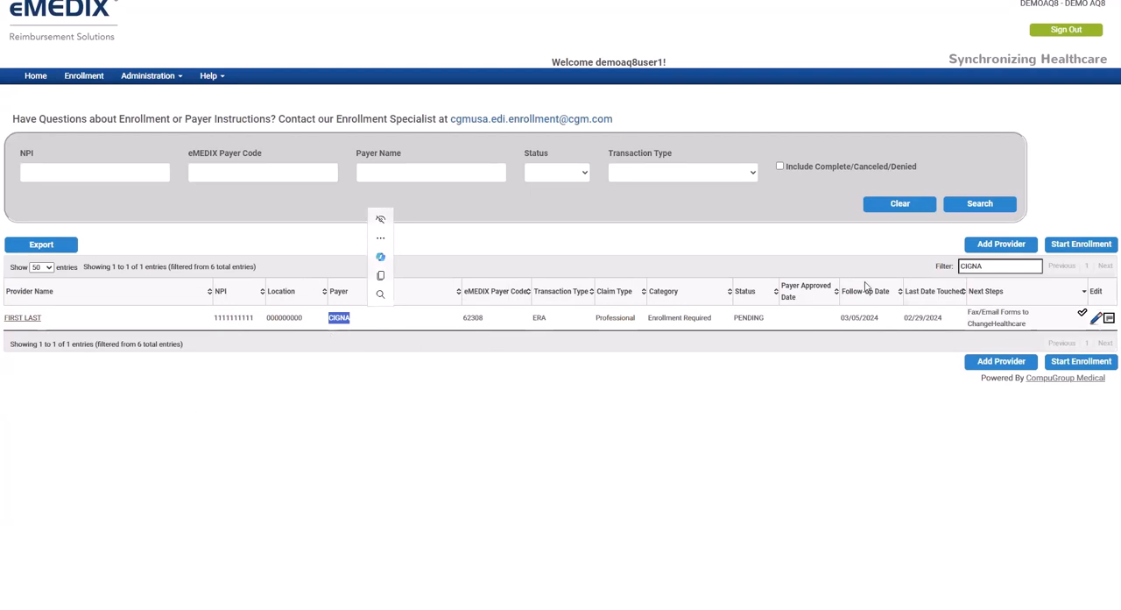
# Replace the list filter with the UHC payer code 87726
pyautogui.doubleClick(987, 265)
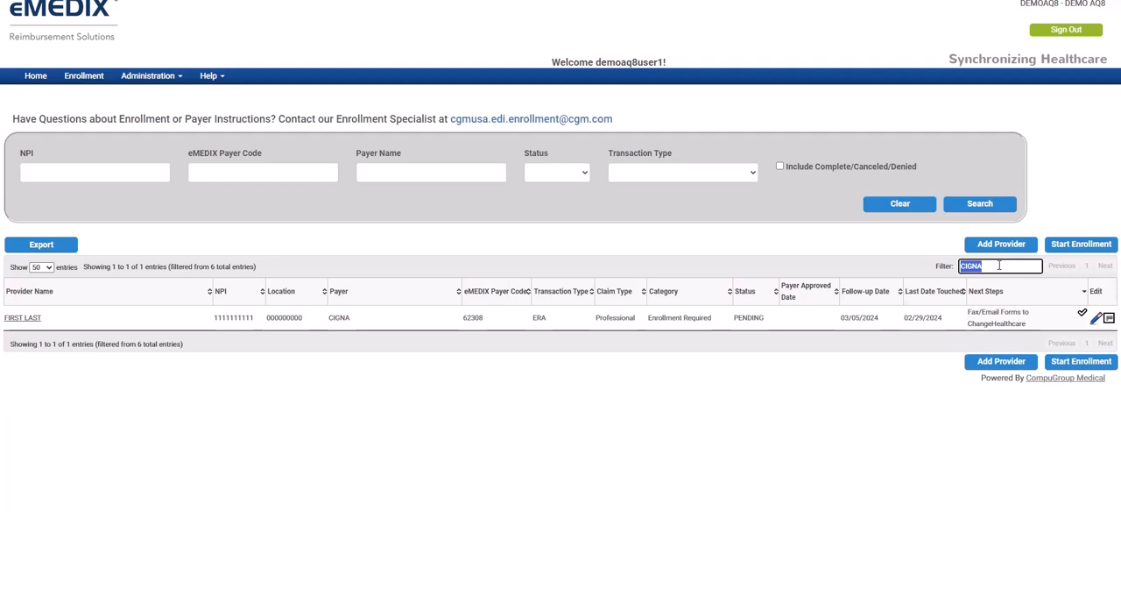
pyautogui.press('BackSpace')
pyautogui.write('87726')
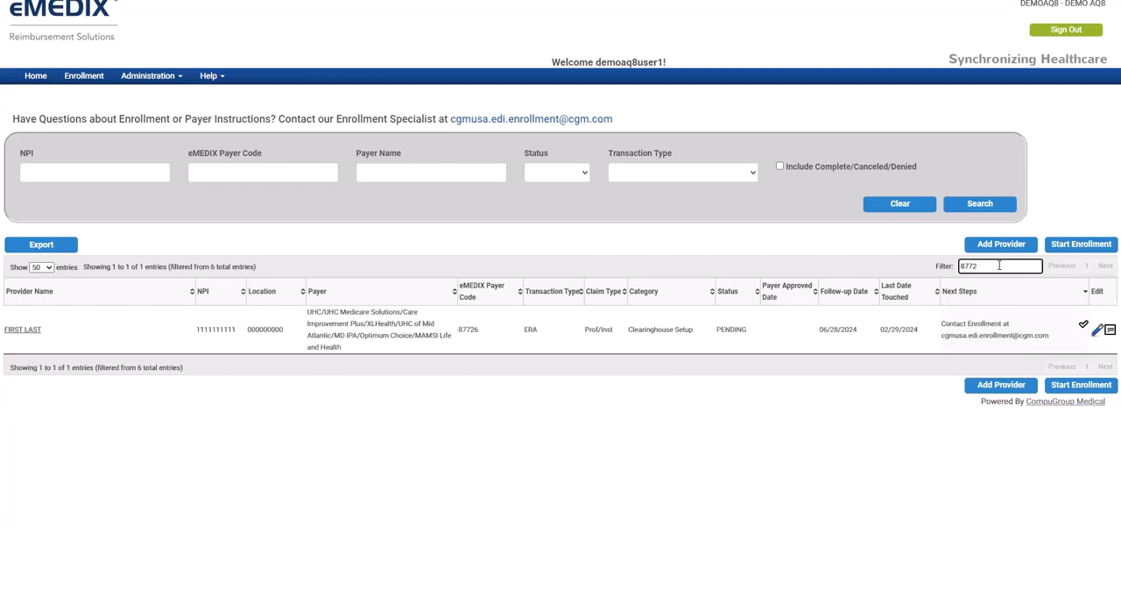
# Clear the list filter and examine the next step of the NY Medicare B- Empire Downstate NGS row
pyautogui.press('BackSpace')
pyautogui.press('BackSpace')
pyautogui.press('BackSpace')
pyautogui.press('BackSpace')
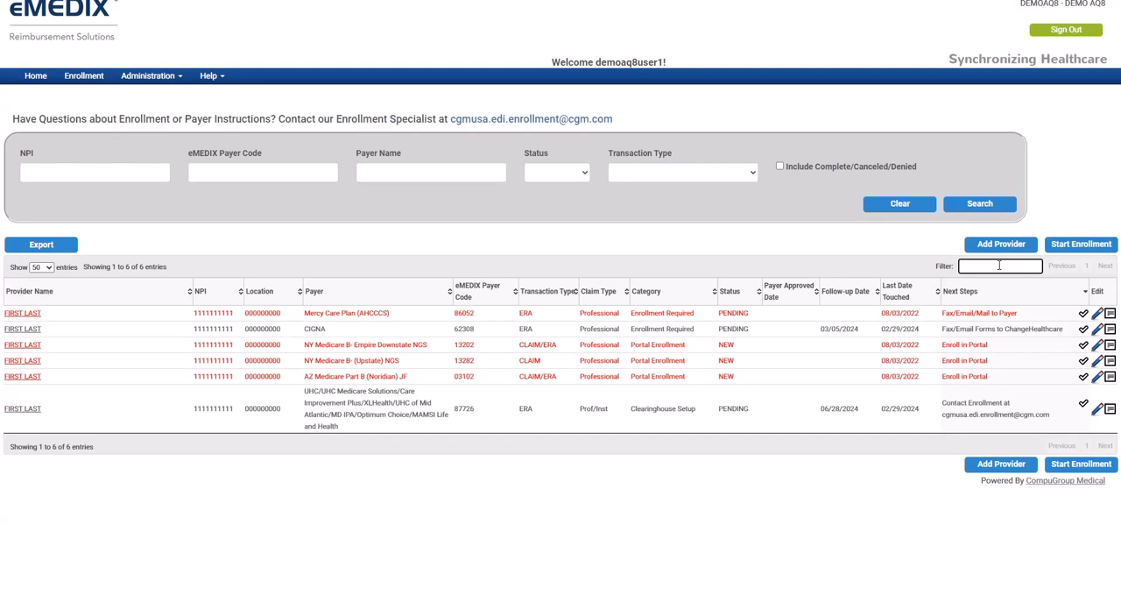
pyautogui.moveTo(942, 344); pyautogui.dragTo(988, 344)
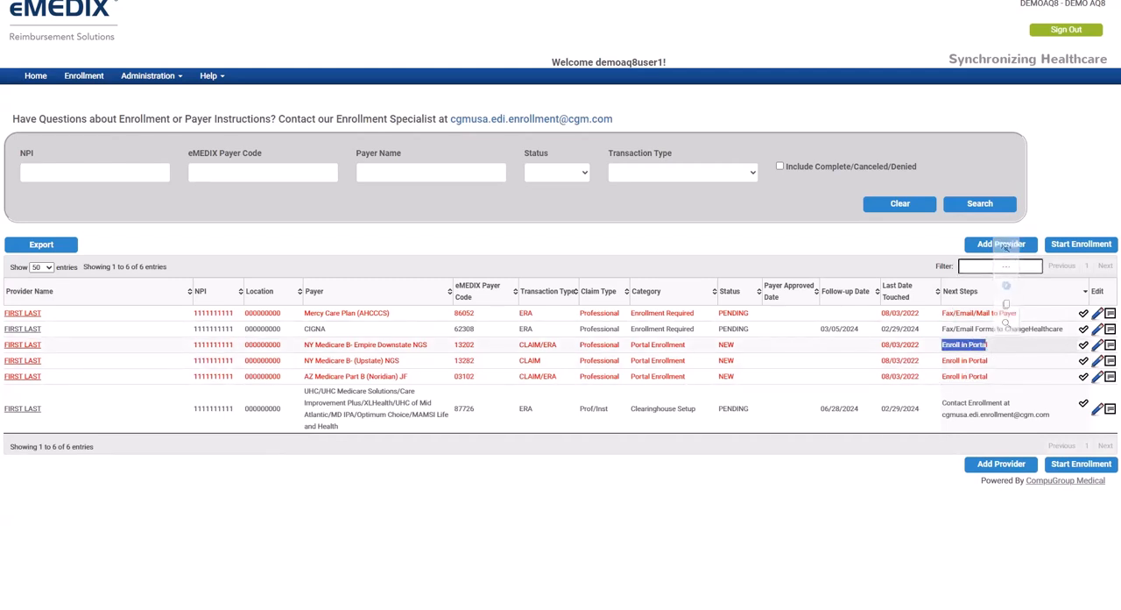